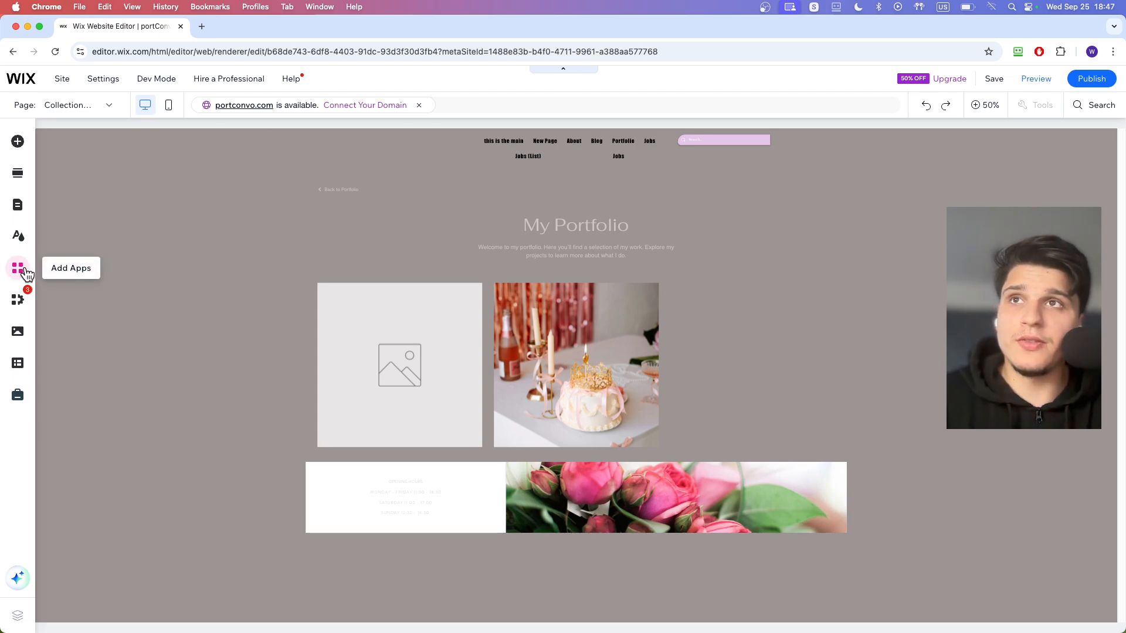
- Search the Wix App Market for "wix videos"
left_click(25, 273)
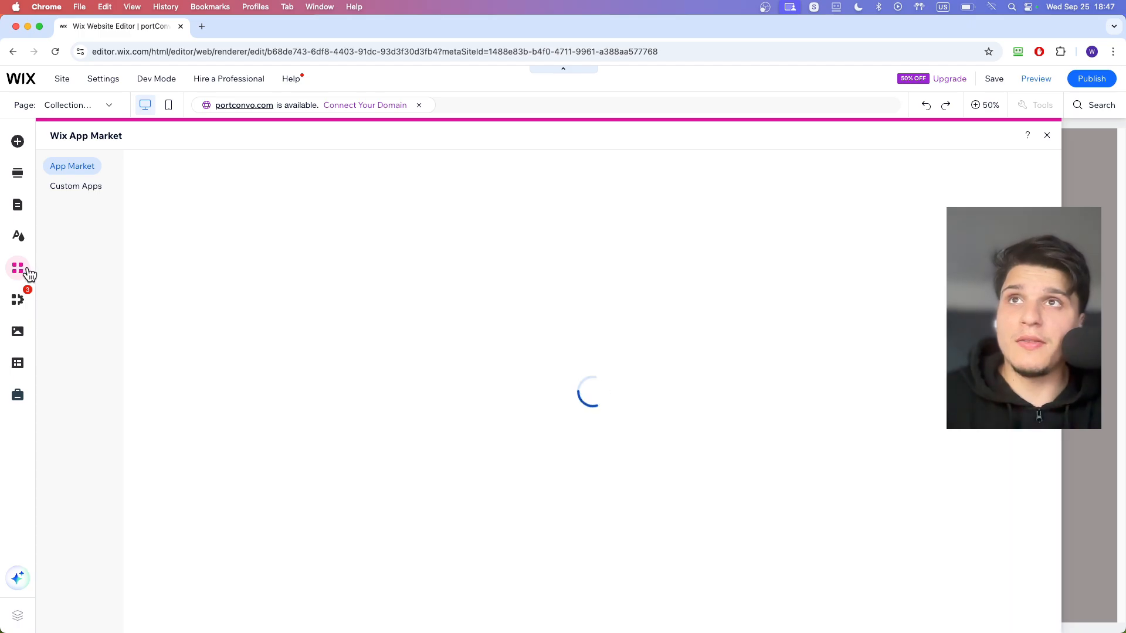
left_click(208, 174)
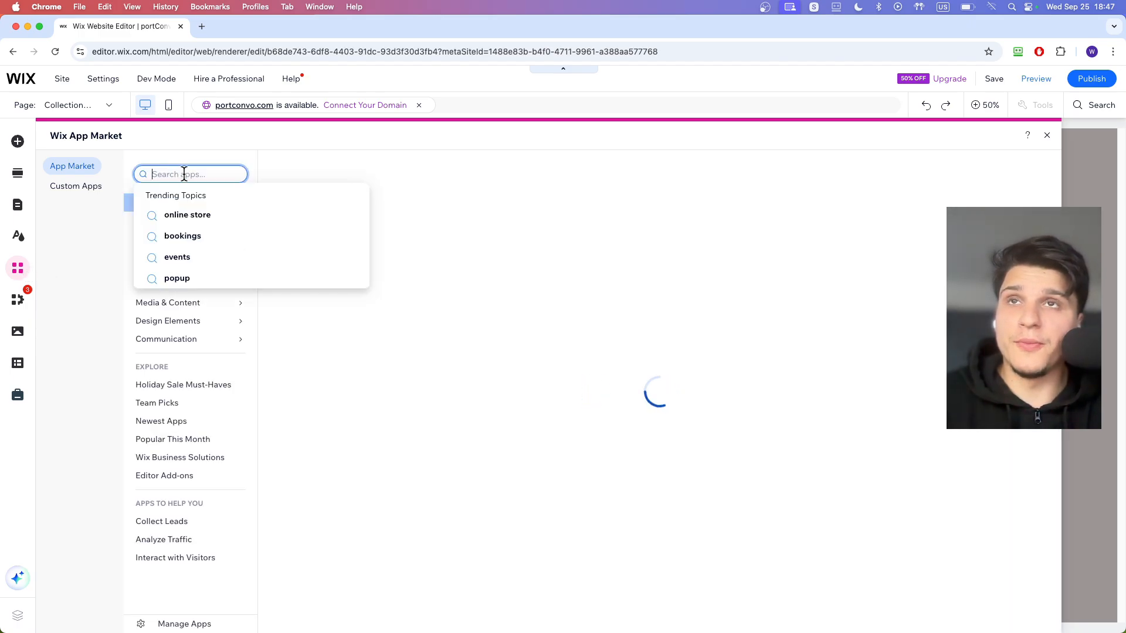
type("wix vi")
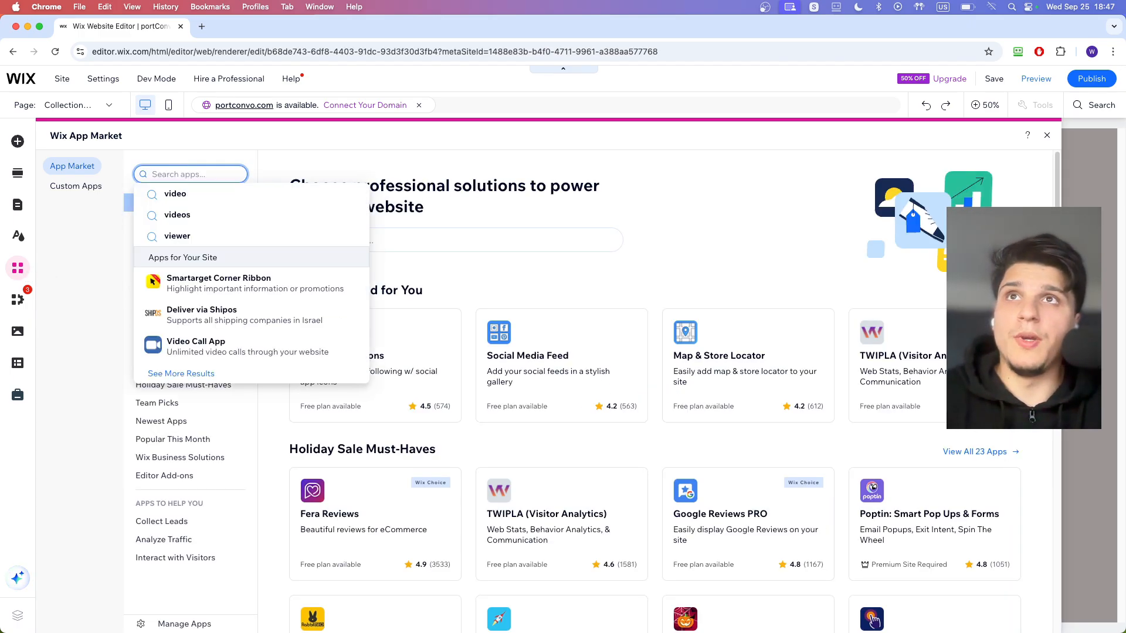
type("deos")
key("Return")
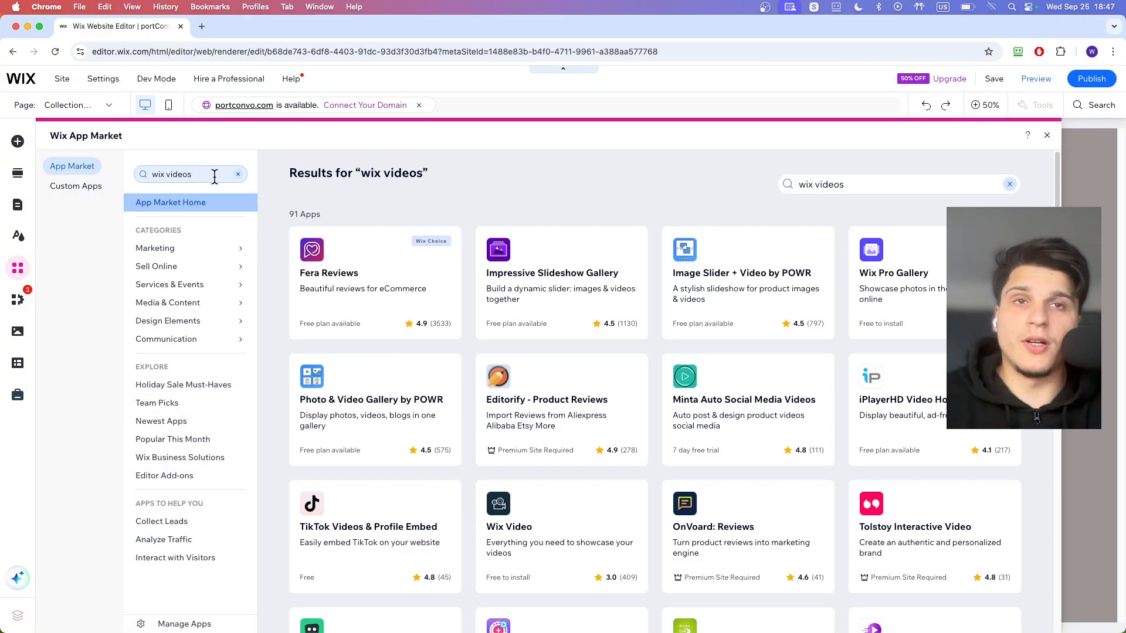
- Open the Wix Video app's listing from the search results and add the app to the site
scroll(510, 507, "down", 2)
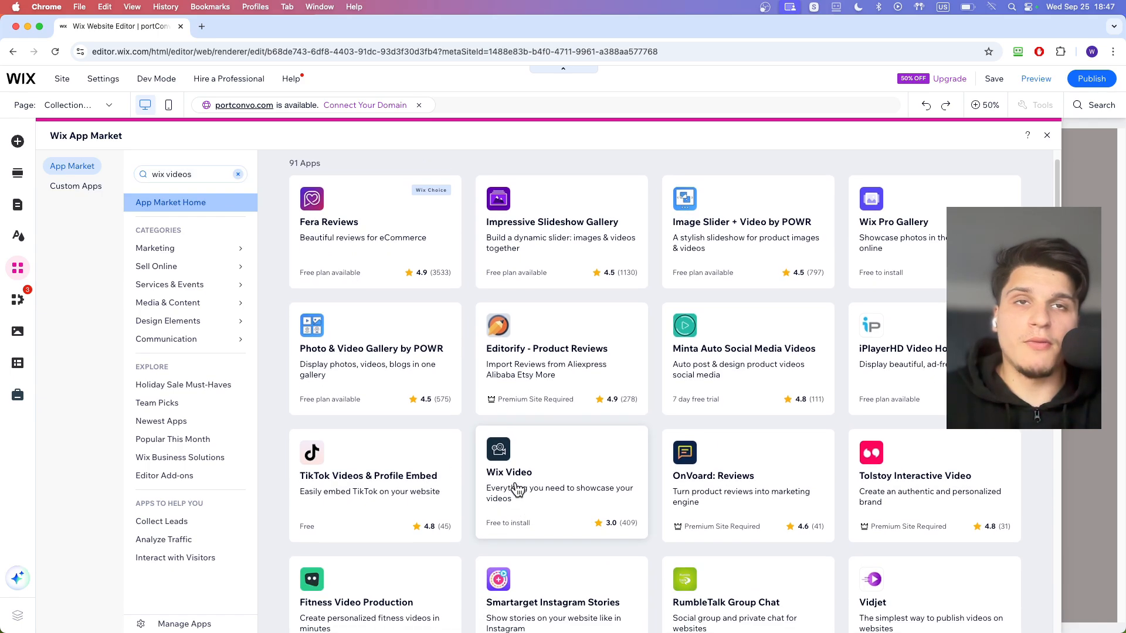
left_click(519, 486)
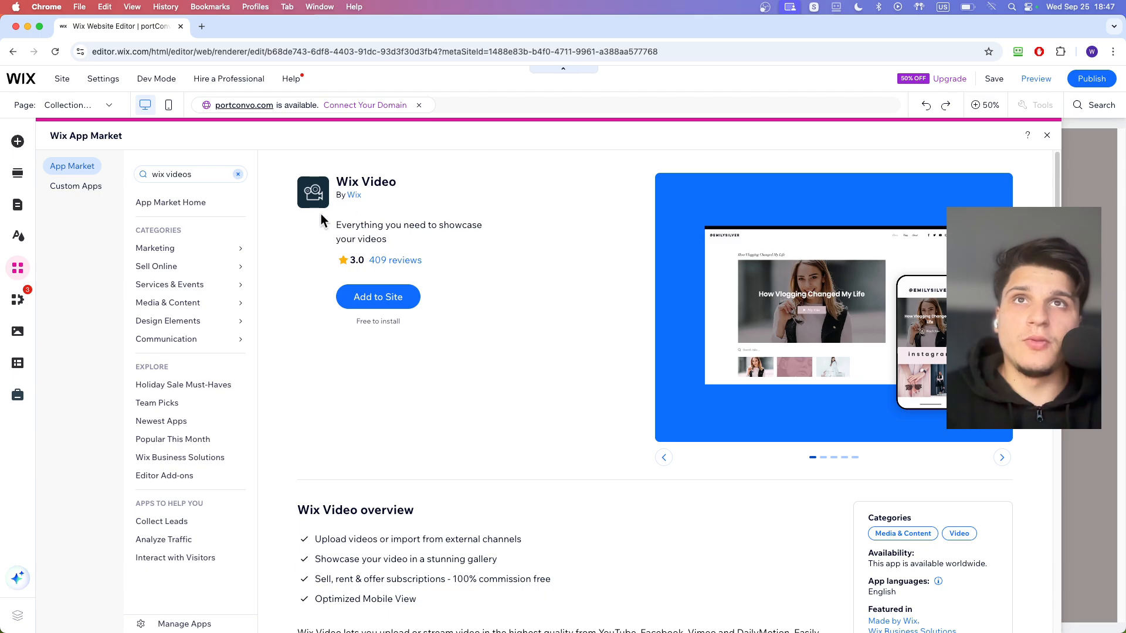
left_click(393, 303)
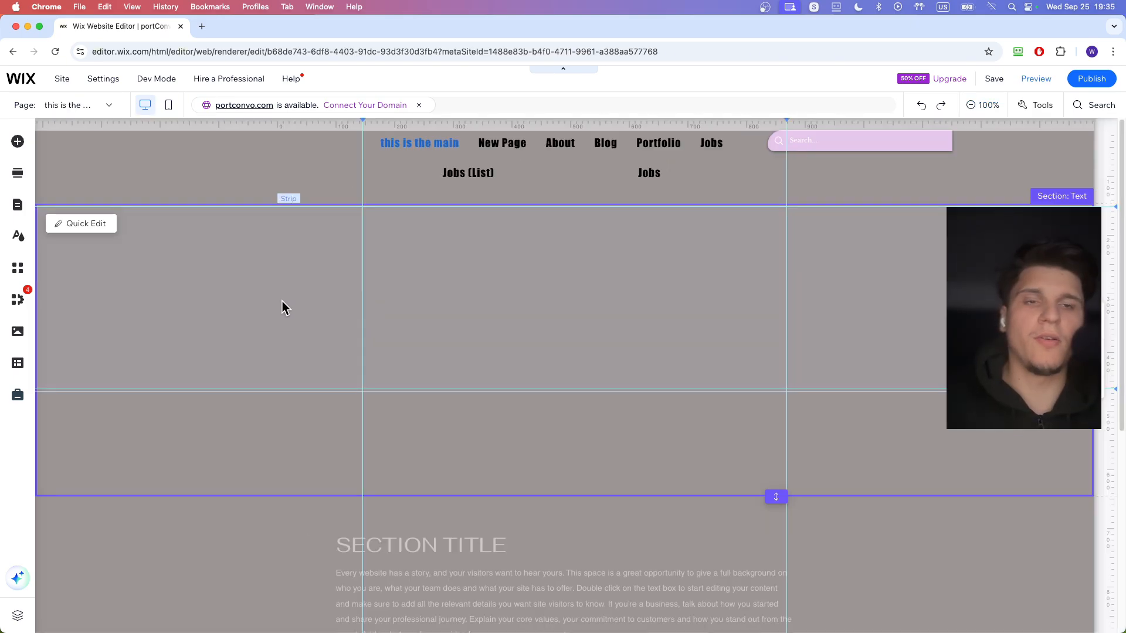
- Add a Compact Wix Video player from the video elements and place it in the empty strip below the header
left_click(18, 300)
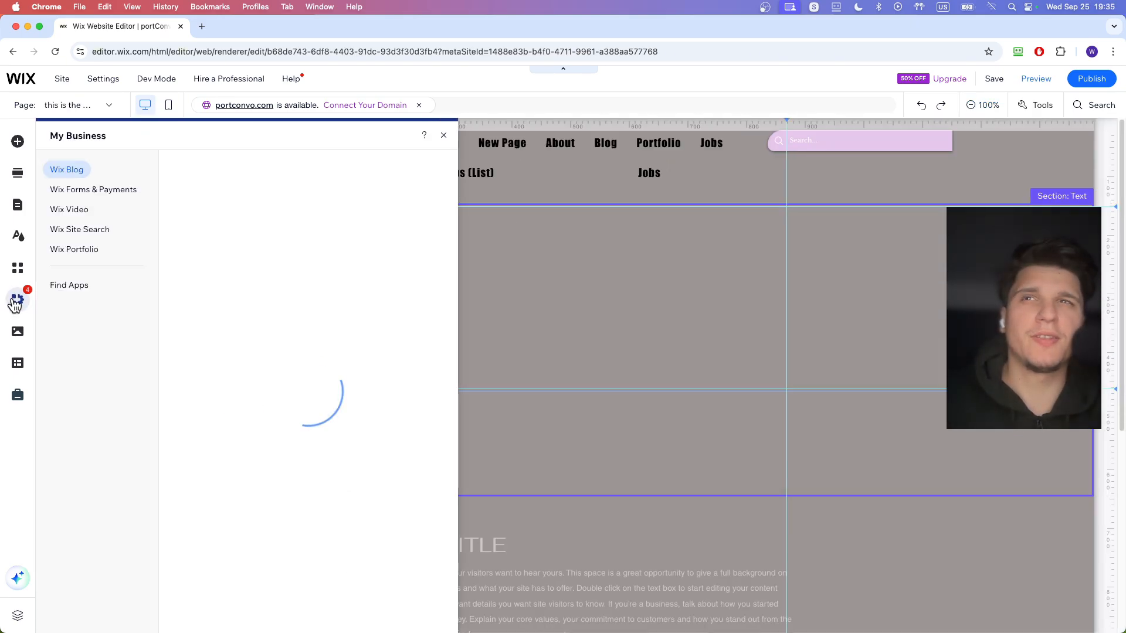
left_click(65, 210)
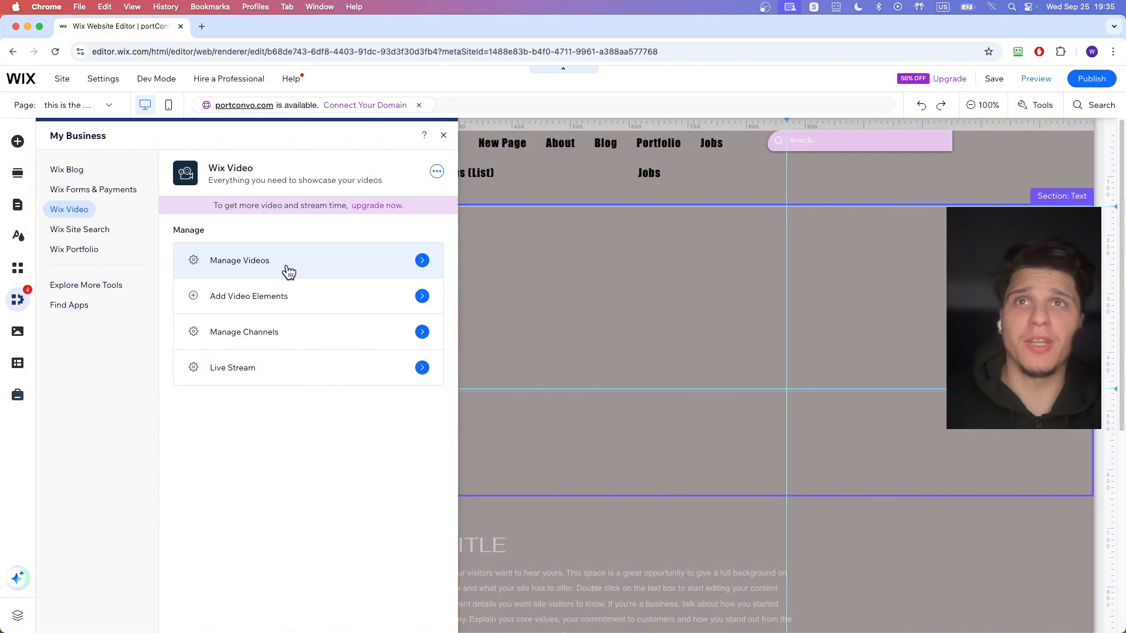
left_click(297, 304)
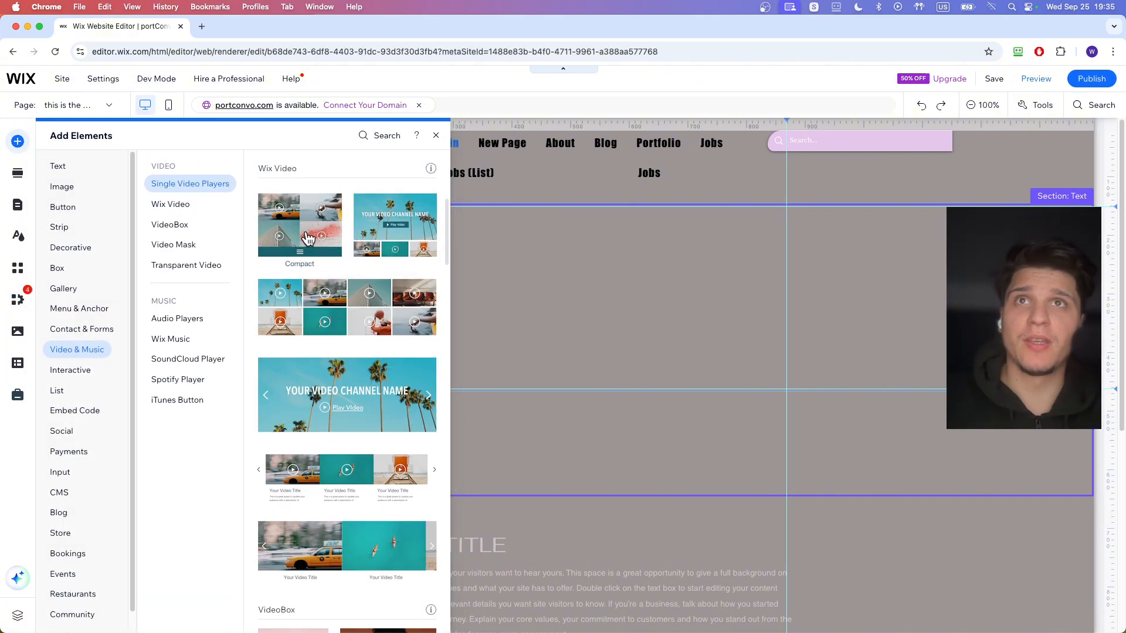
scroll(340, 385, "down", 1)
scroll(343, 403, "down", 3)
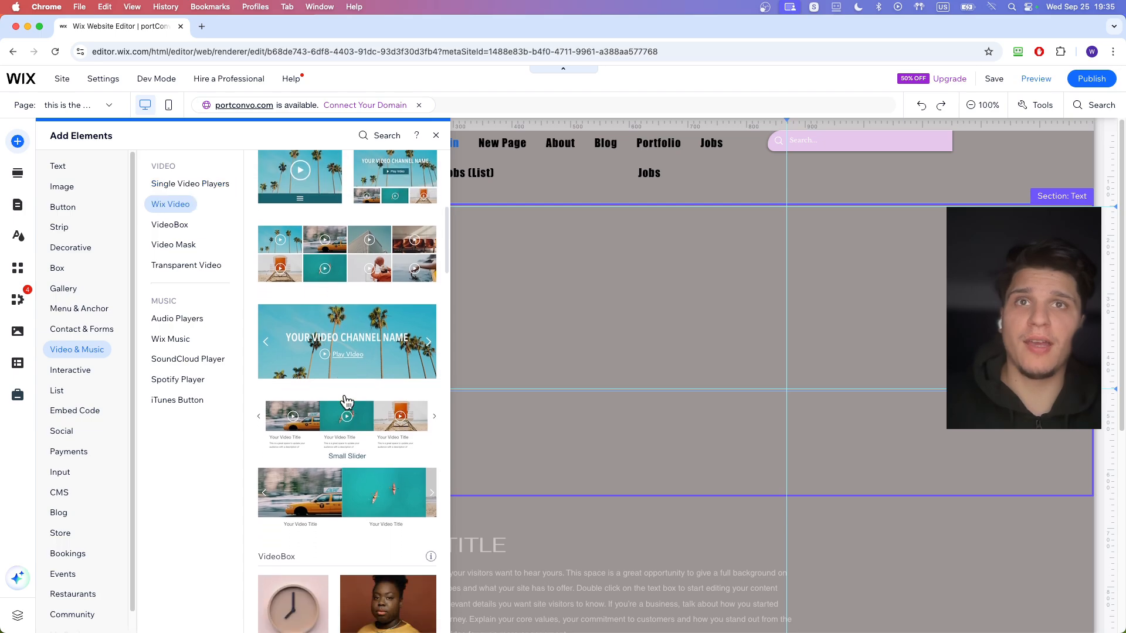
scroll(334, 296, "down", 2)
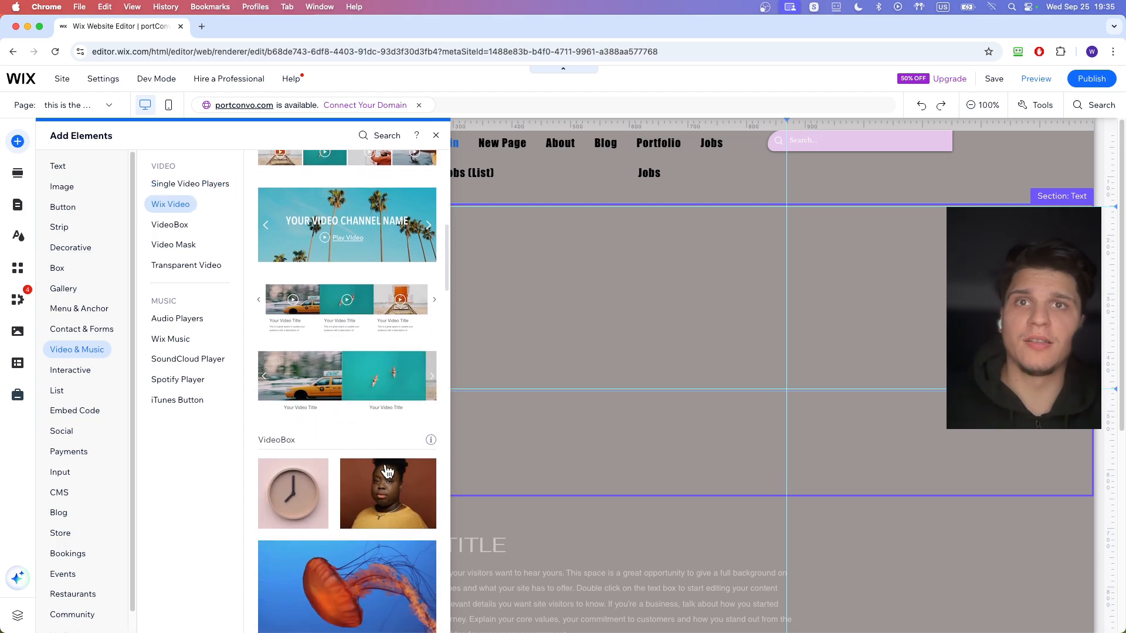
scroll(378, 476, "up", 6)
left_click(378, 478)
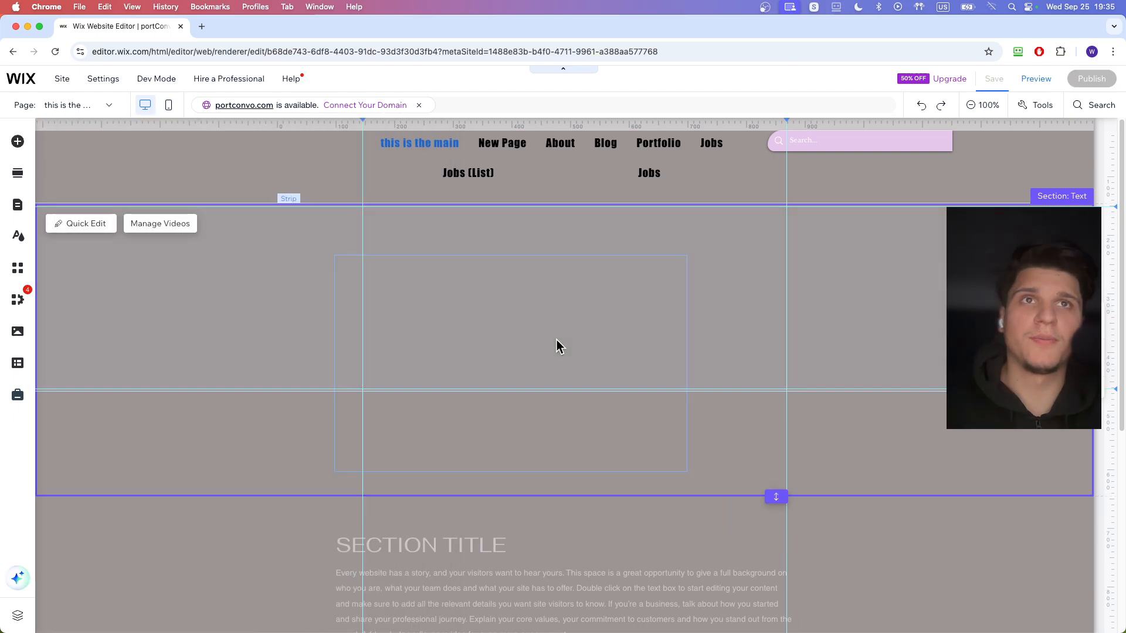
left_click_drag(557, 339, 604, 322)
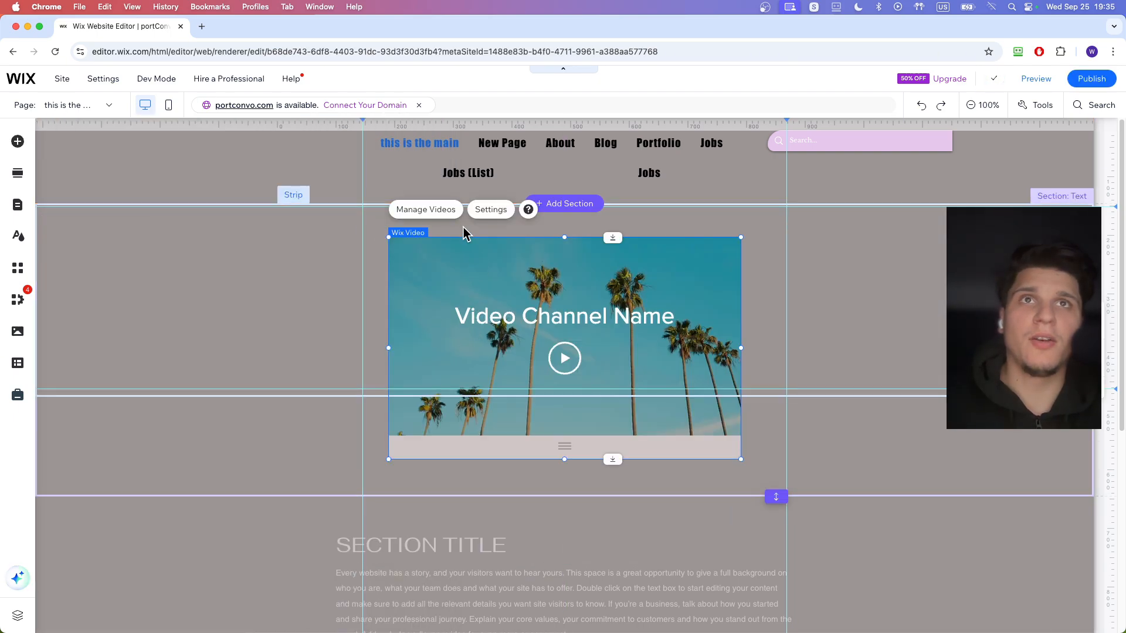
left_click(445, 214)
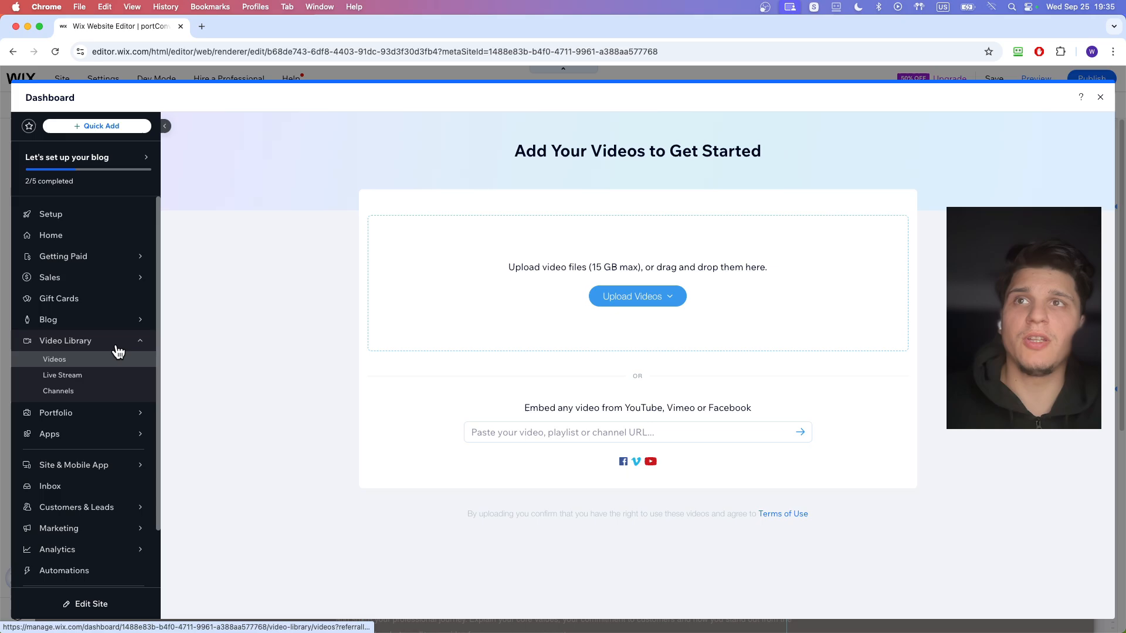
left_click(600, 301)
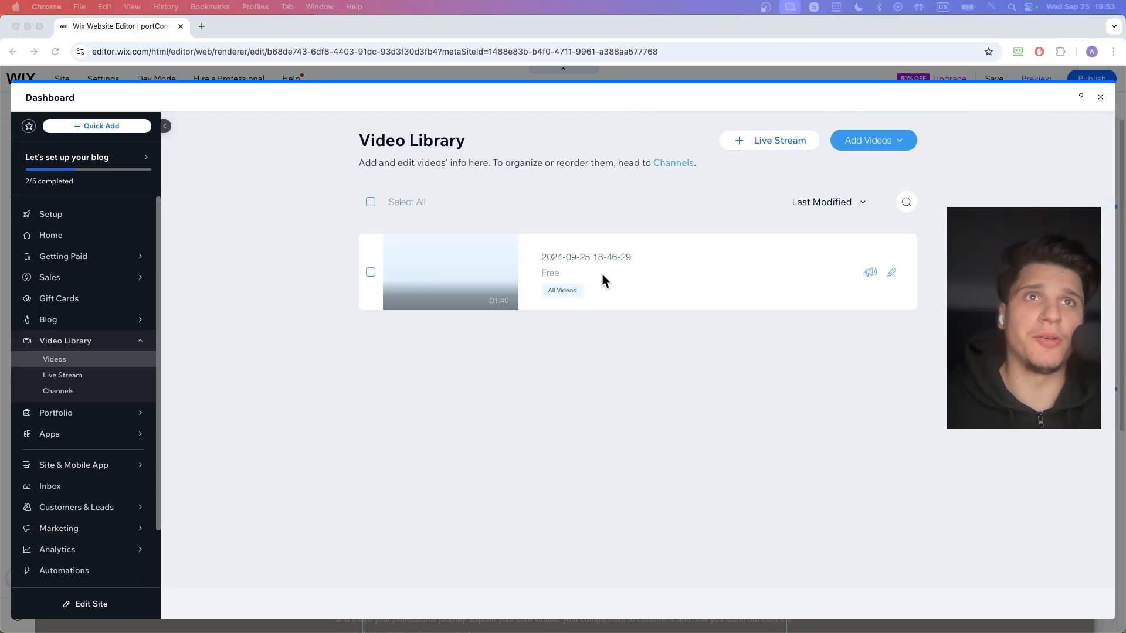
left_click(618, 265)
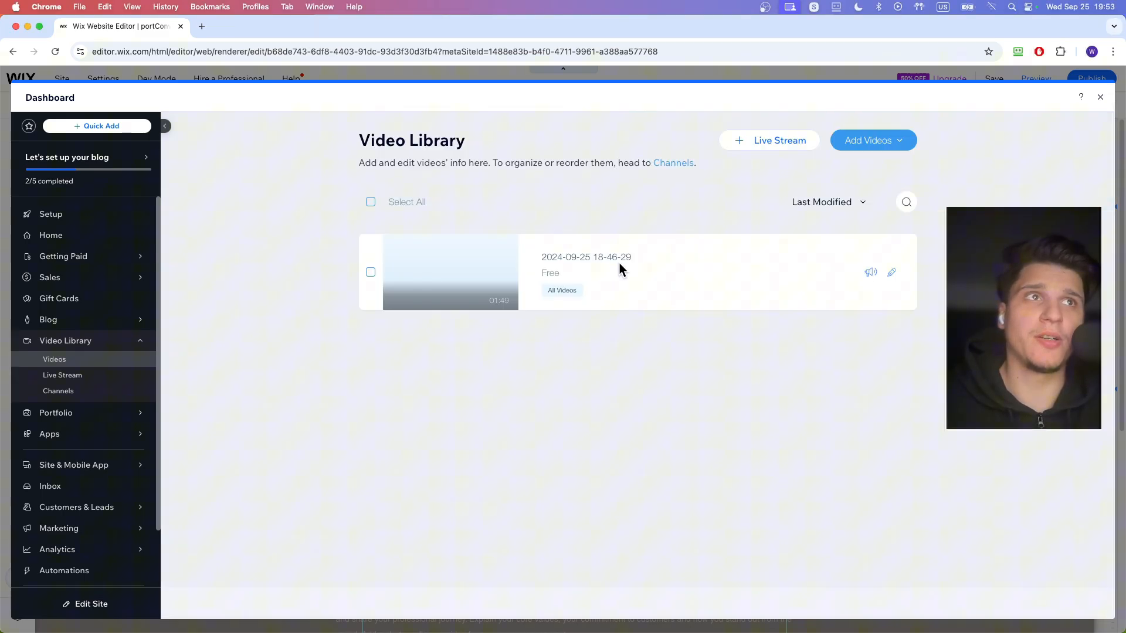
left_click(891, 275)
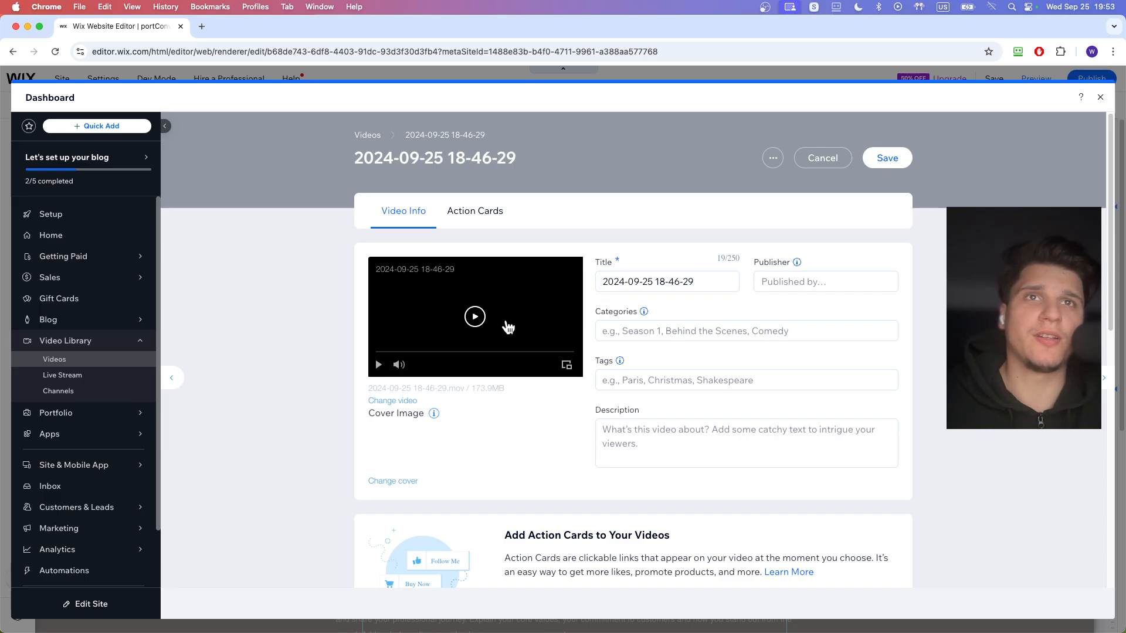
- Review the video's title, publisher, categories, tags and description fields without entering anything
triple_click(599, 281)
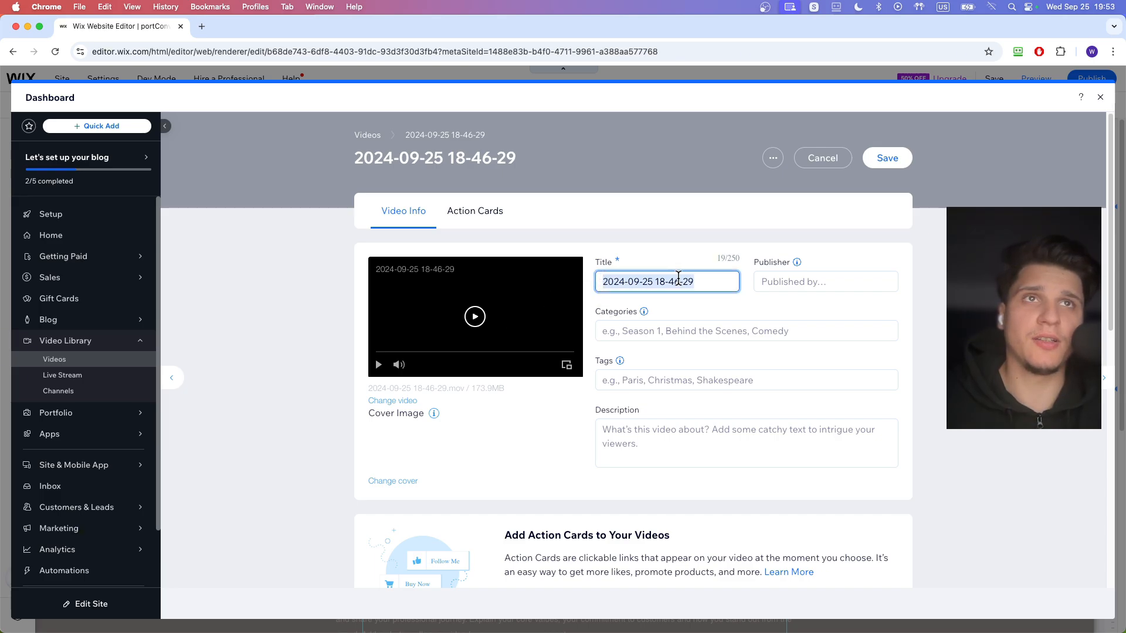
left_click(777, 279)
left_click(668, 330)
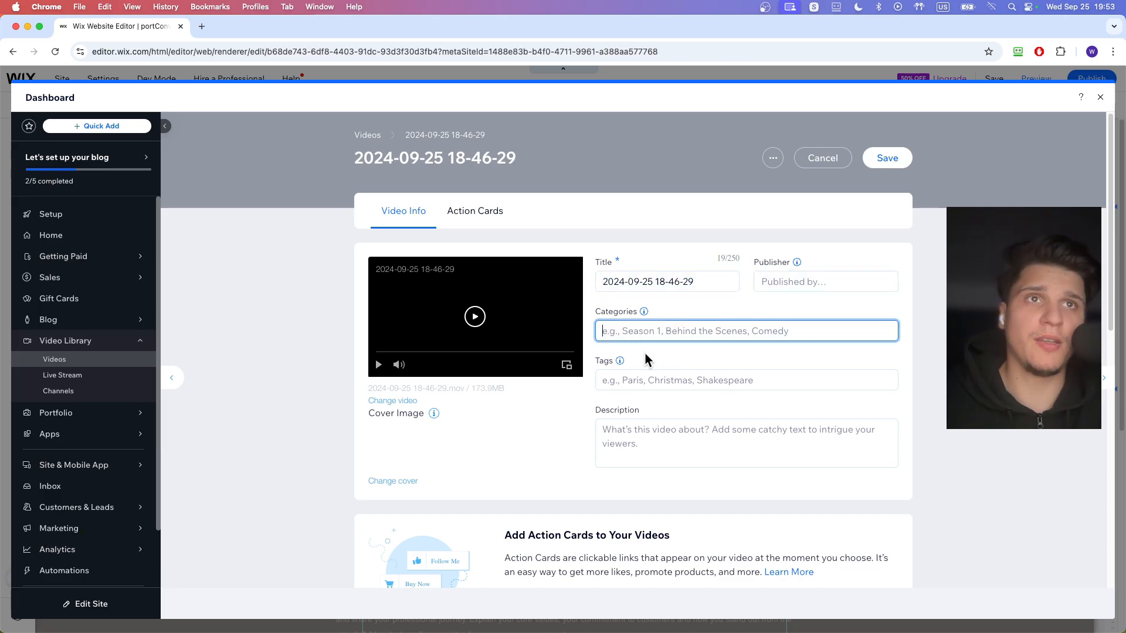
left_click(649, 377)
left_click(645, 416)
scroll(641, 410, "down", 1)
scroll(642, 413, "up", 1)
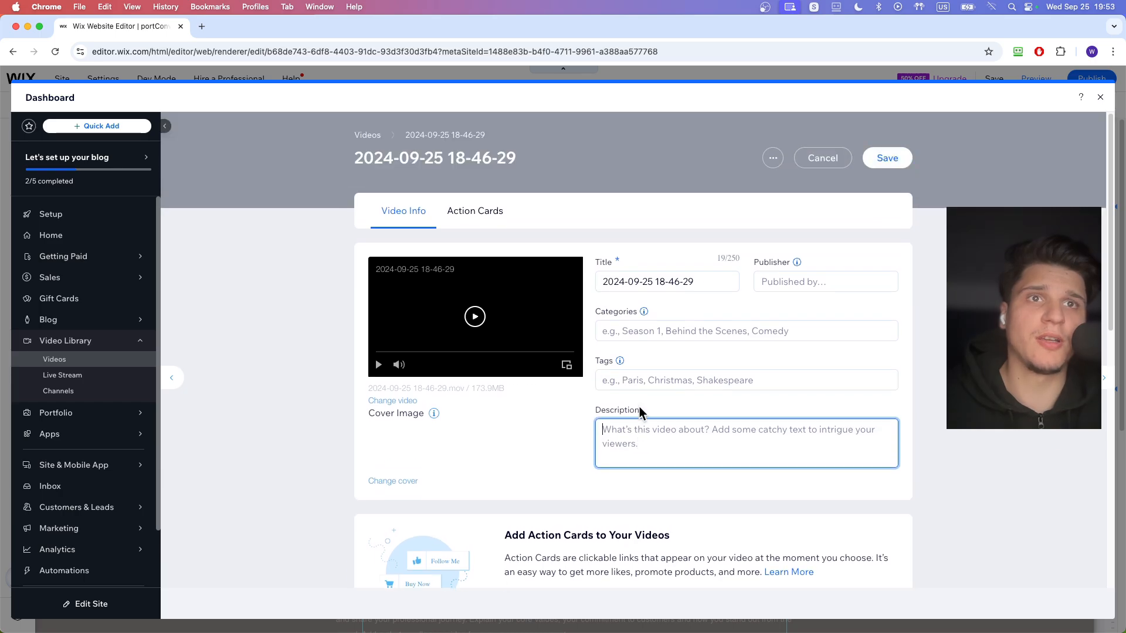
- Try Paid pricing and the Sign up only viewer option for the video, restoring Free and Anyone can watch
scroll(648, 377, "down", 5)
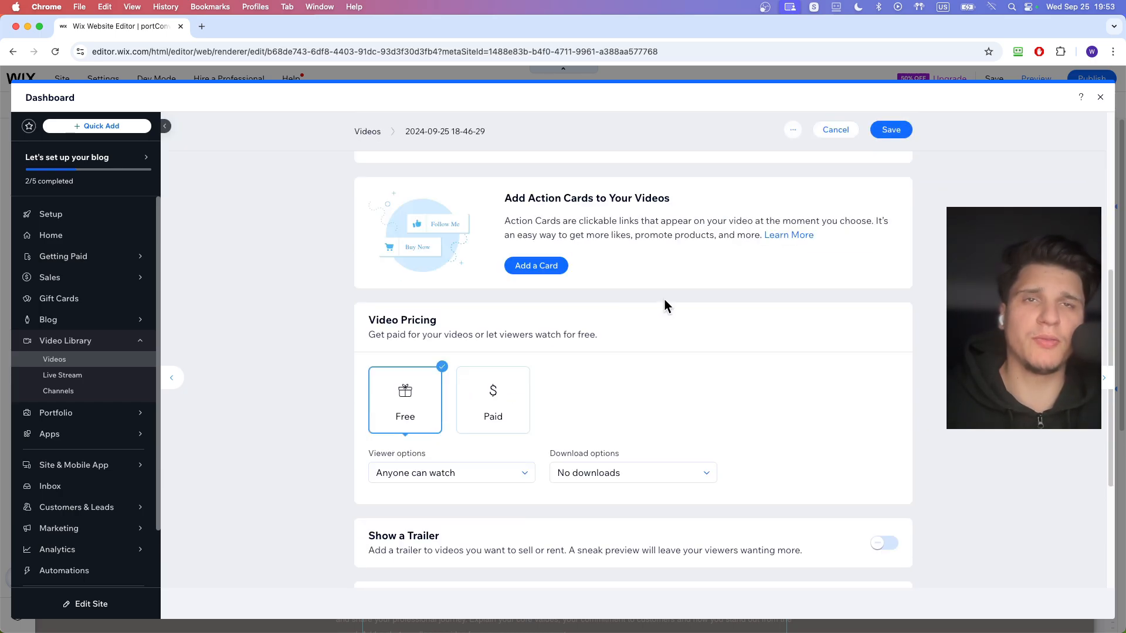
left_click(489, 411)
left_click(421, 414)
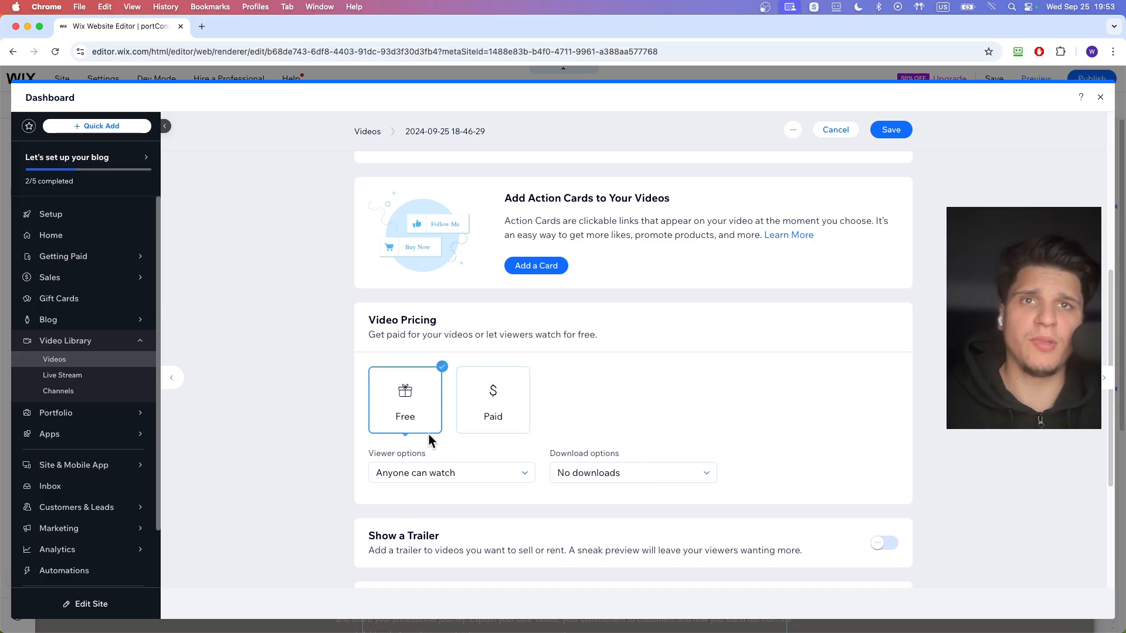
left_click(451, 472)
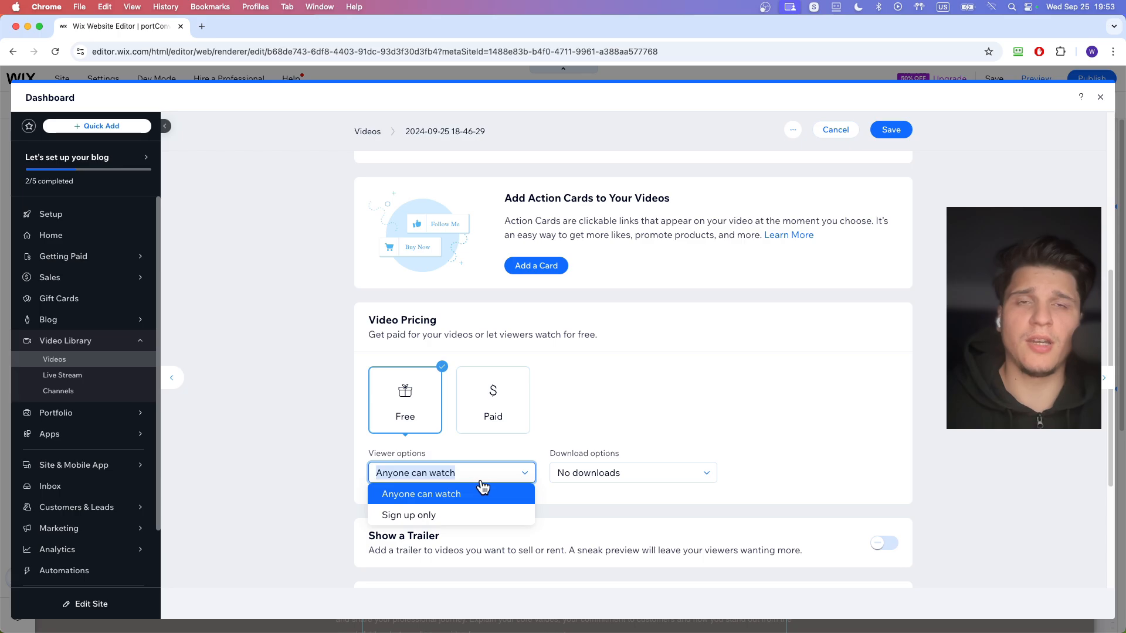
left_click(483, 514)
left_click(462, 478)
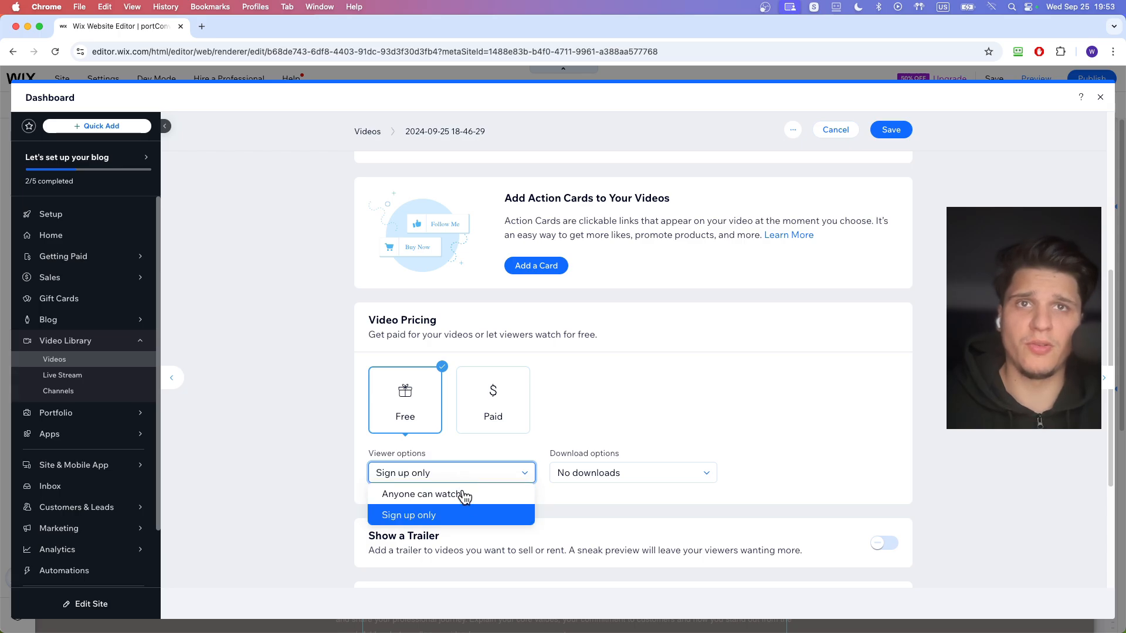
left_click(472, 493)
- Try the Allow downloads option for the video and set it back to No downloads
left_click(591, 480)
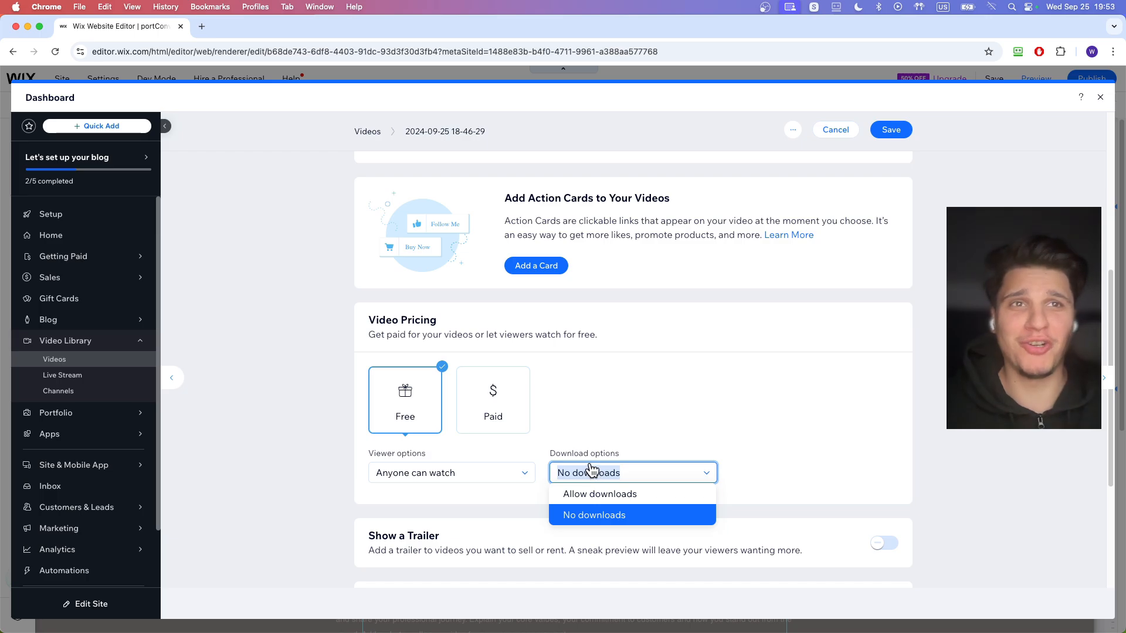
left_click(604, 493)
left_click(604, 474)
left_click(598, 515)
- Turn on Show a Trailer for the video and choose to auto-generate a 30 sec trailer
scroll(596, 517, "down", 3)
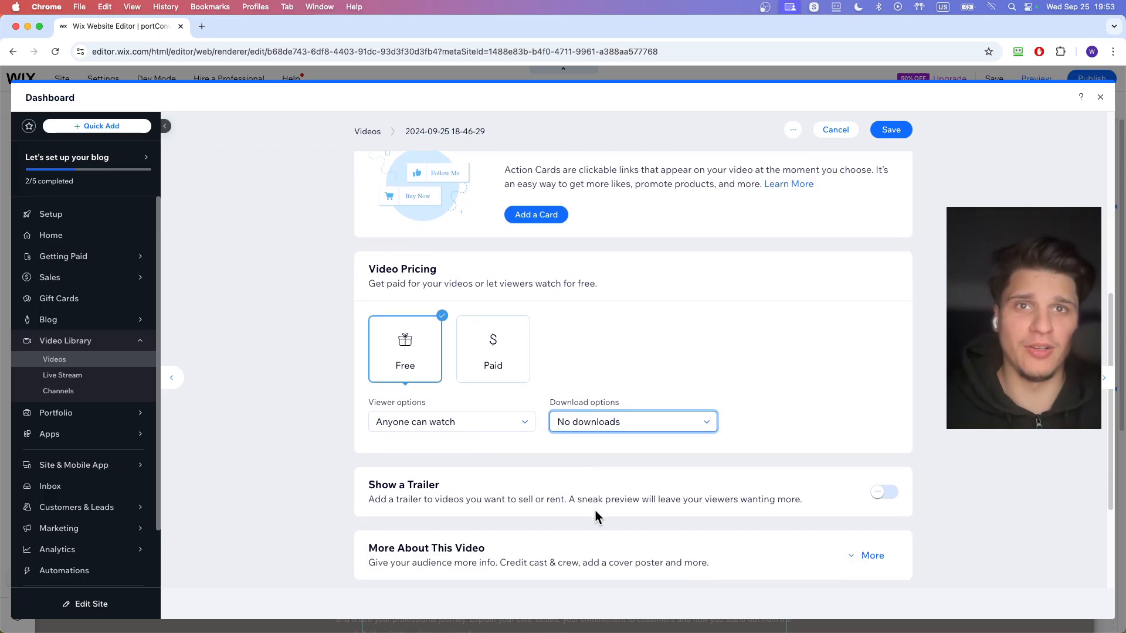
left_click(884, 431)
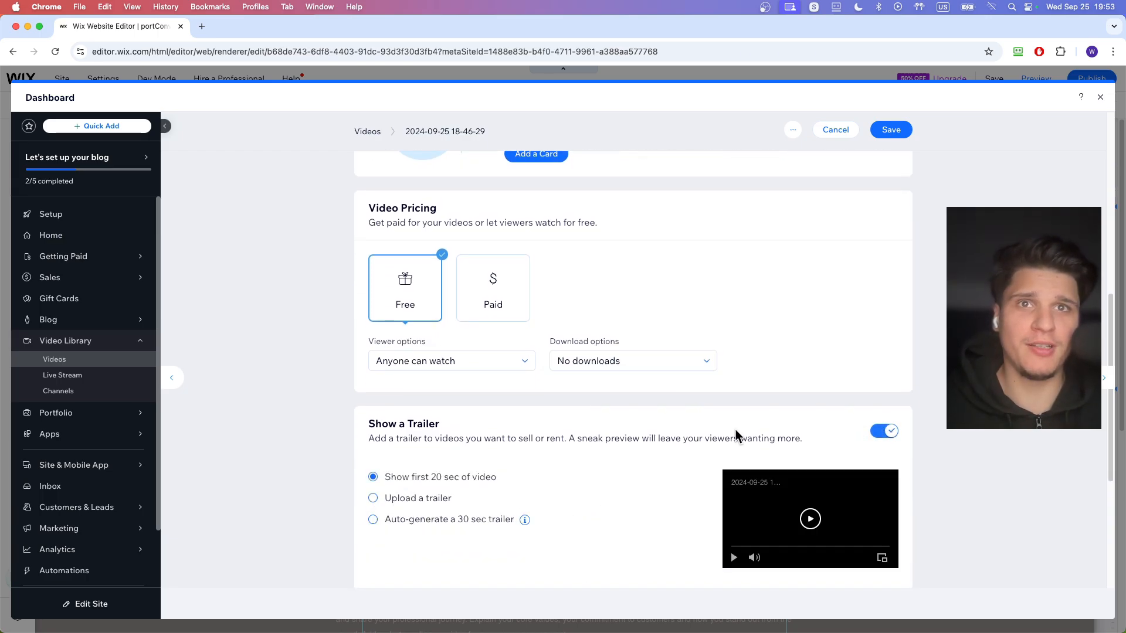
scroll(446, 437, "down", 1)
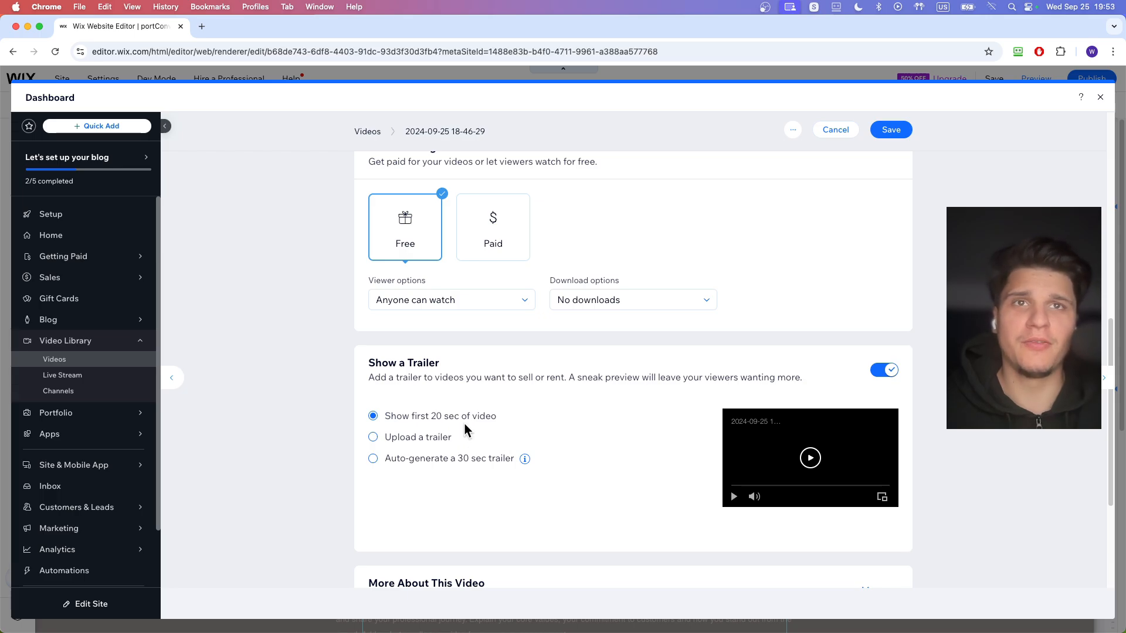
left_click(394, 440)
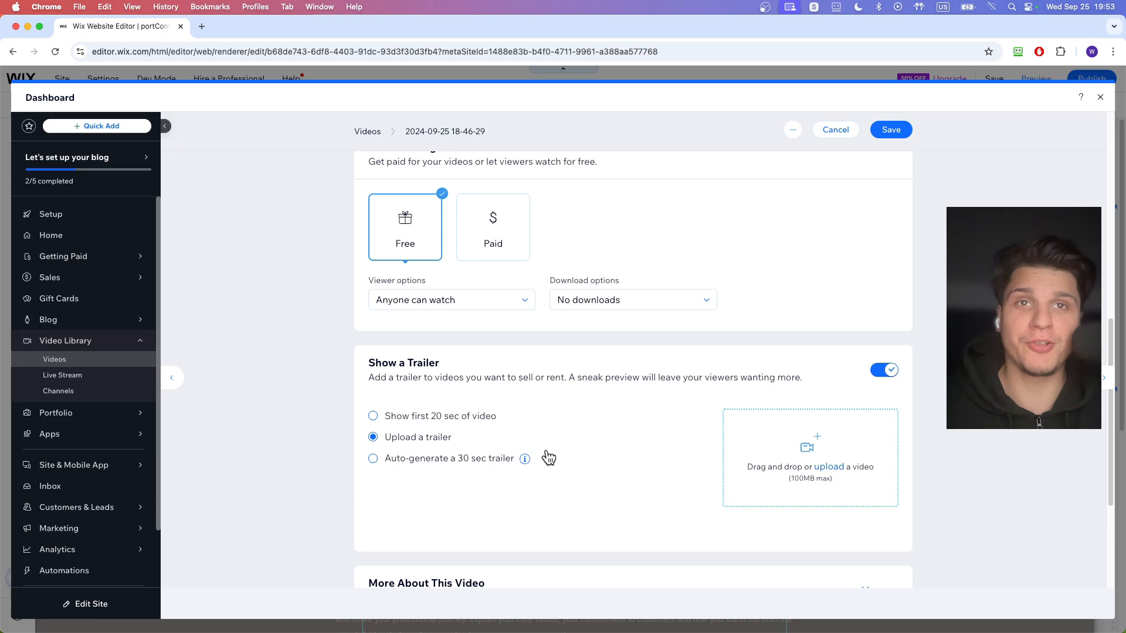
left_click(491, 459)
- Expand the additional information about the video and examine its crew, cast, type, genre, audience, poster and embed options
scroll(506, 466, "down", 3)
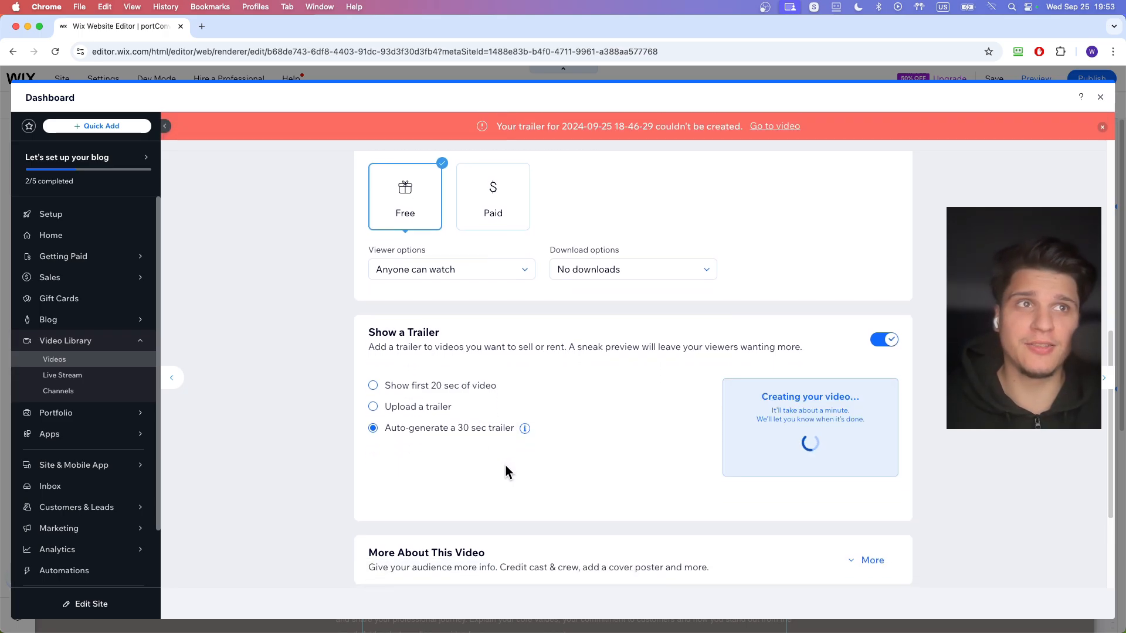
scroll(504, 466, "down", 2)
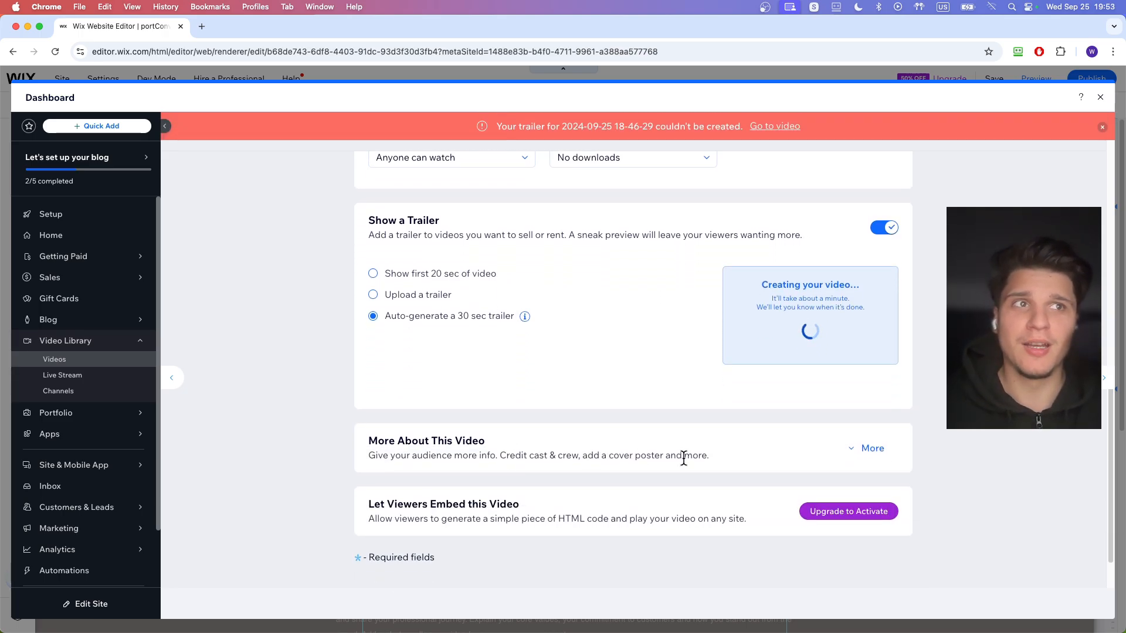
left_click(868, 445)
scroll(551, 472, "down", 2)
left_click(430, 472)
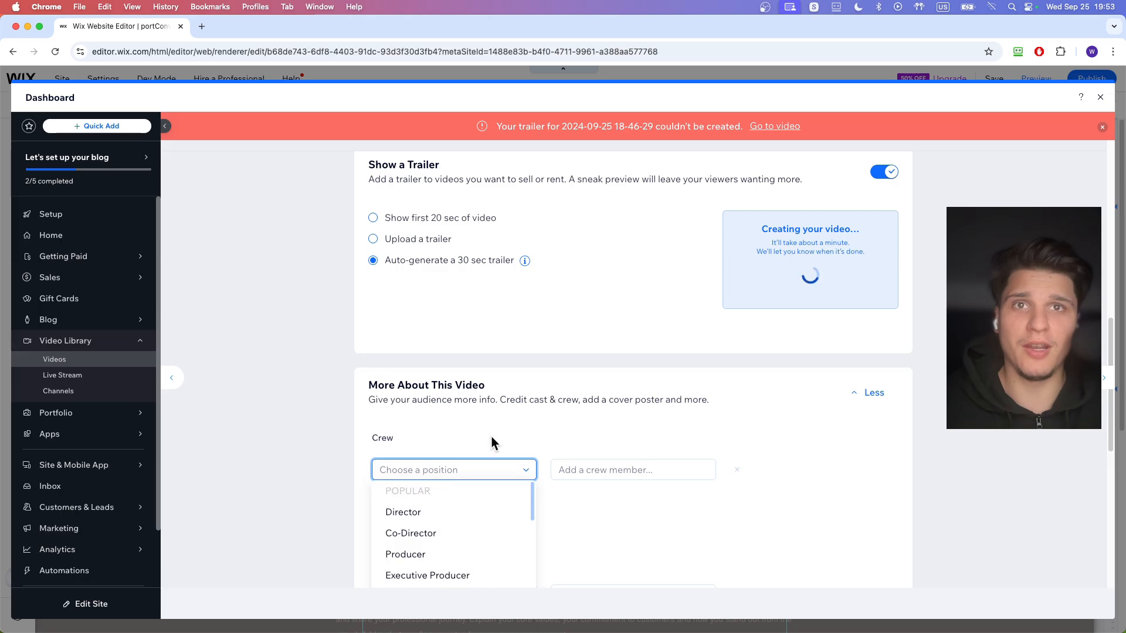
scroll(491, 435, "down", 2)
left_click(511, 393)
scroll(509, 411, "down", 12)
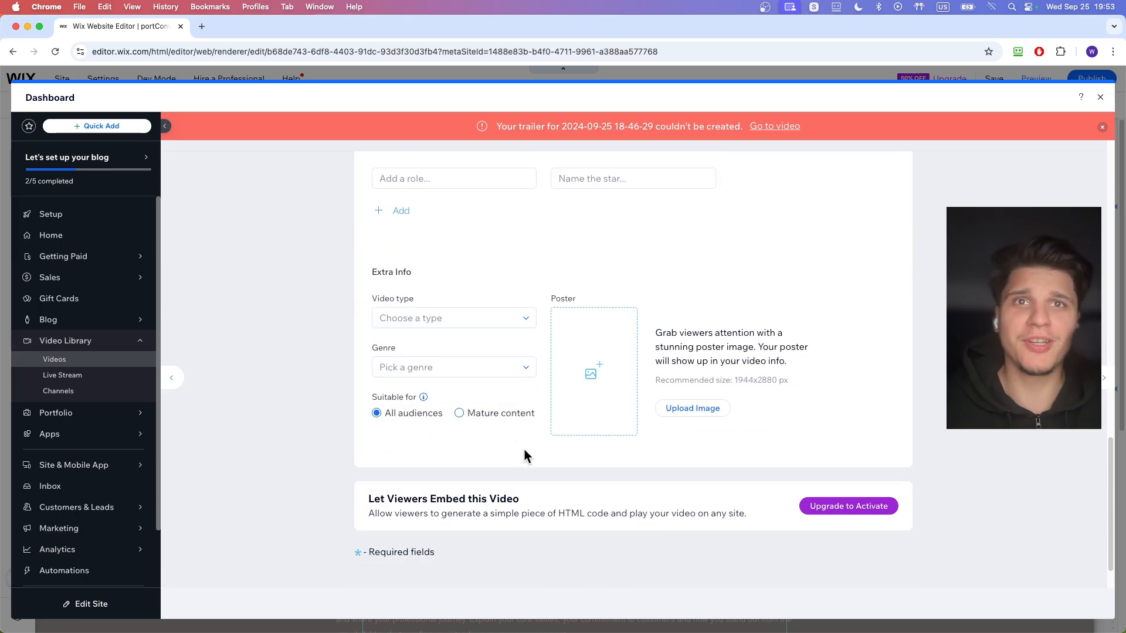
scroll(540, 434, "down", 2)
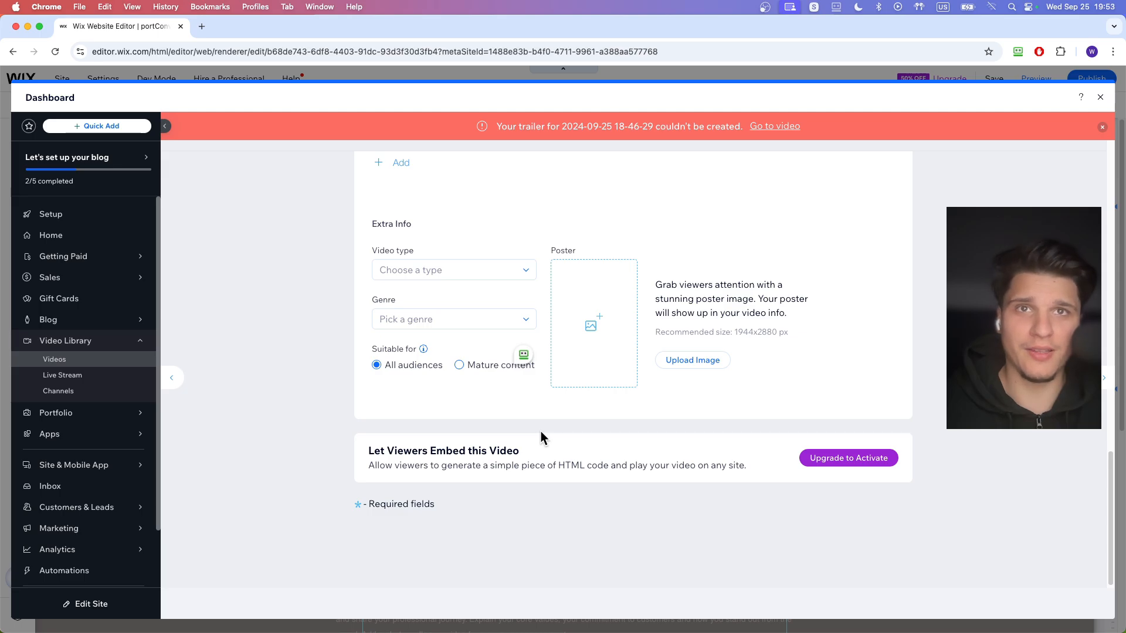
- Save the video's settings and close the dashboard to return to the site editor
scroll(695, 450, "up", 15)
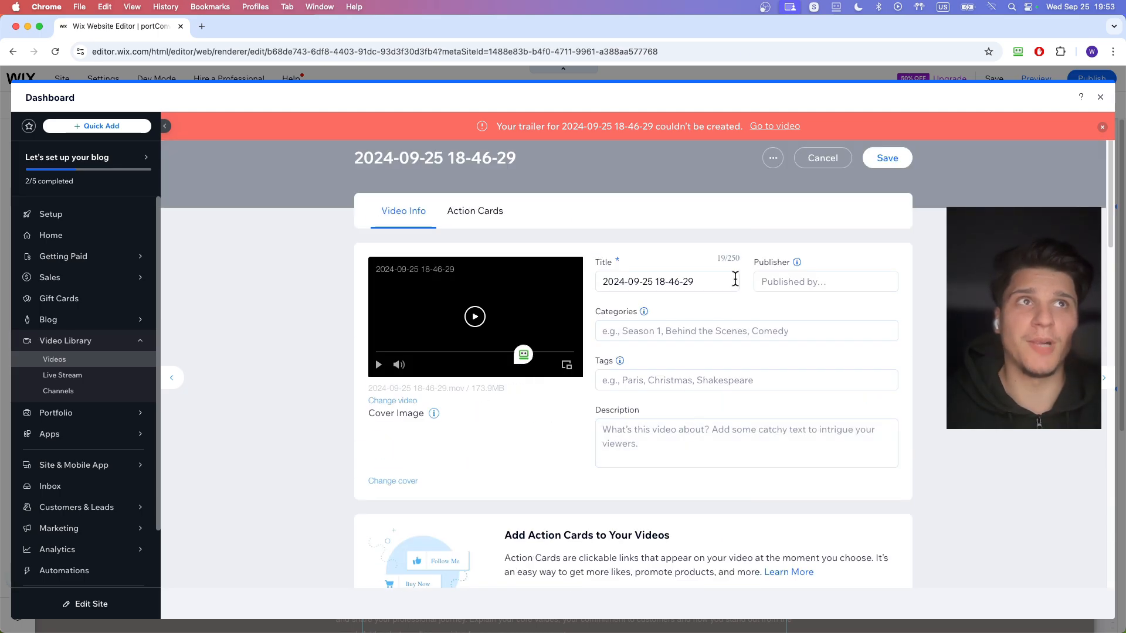
left_click(887, 158)
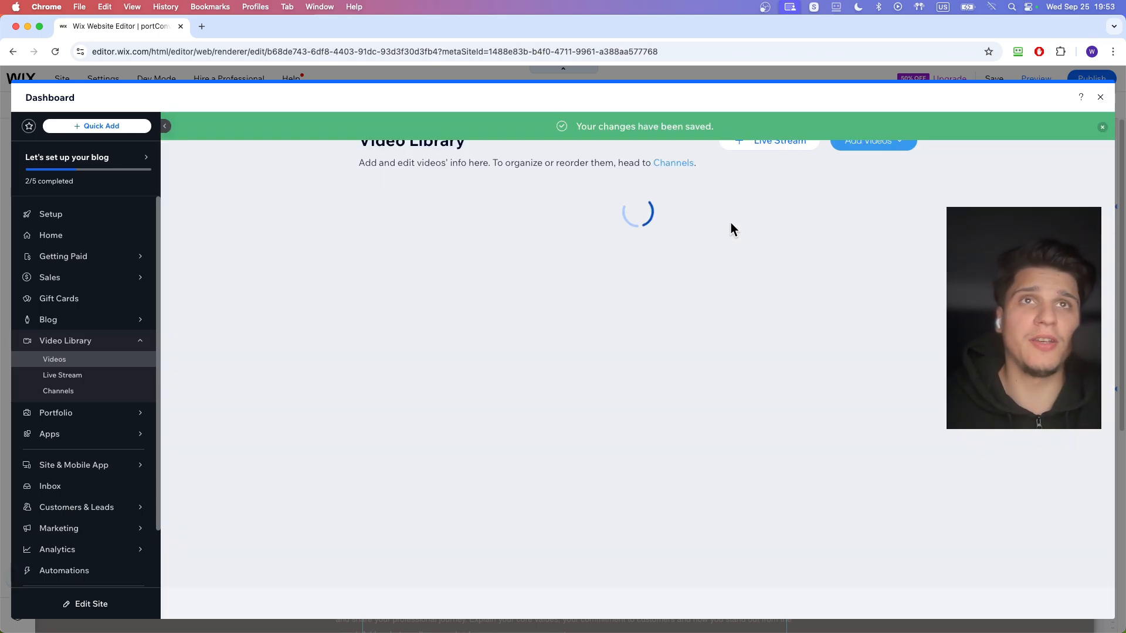
left_click(1099, 98)
left_click(427, 215)
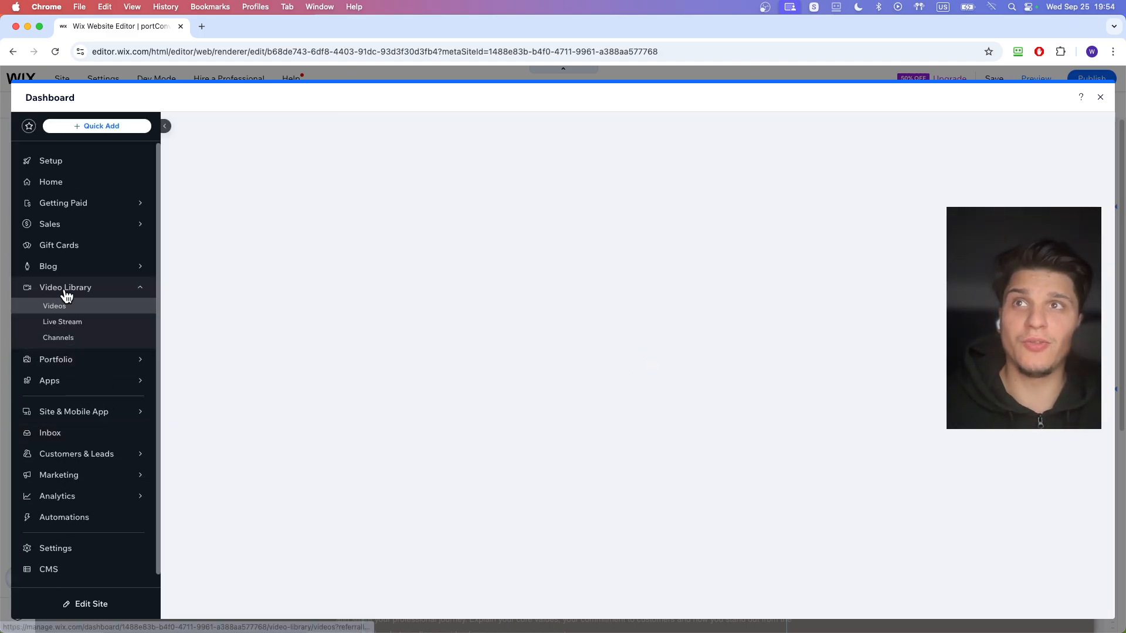
left_click(1100, 97)
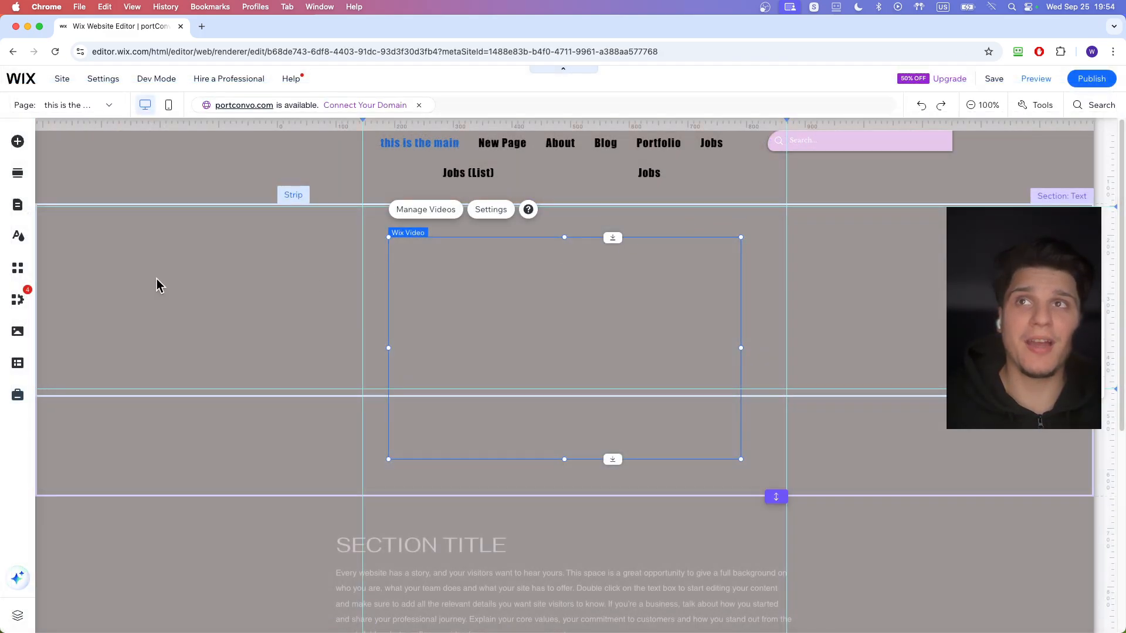
left_click(16, 299)
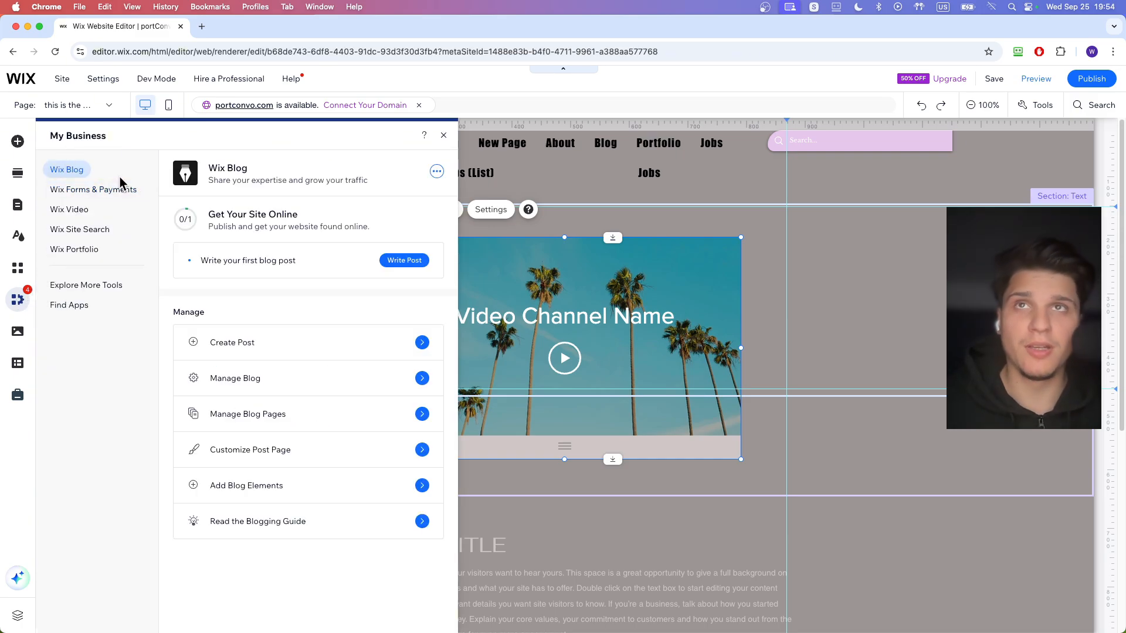
left_click(562, 228)
left_click(556, 264)
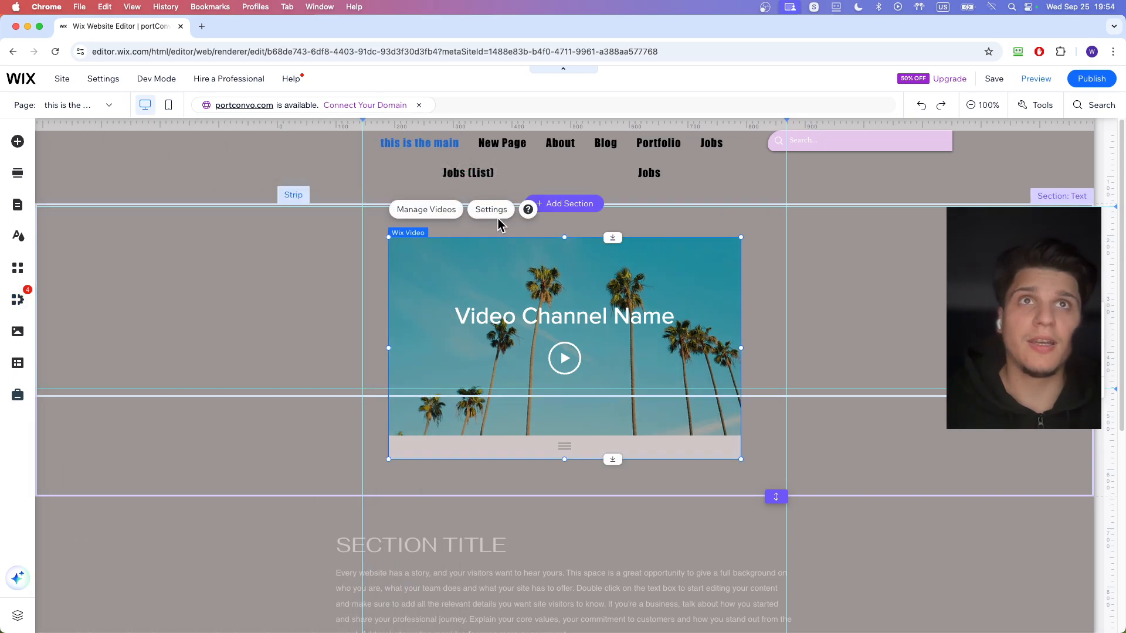
- Set the Wix Video player on the page to play a channel and give it the Classic layout
left_click(496, 214)
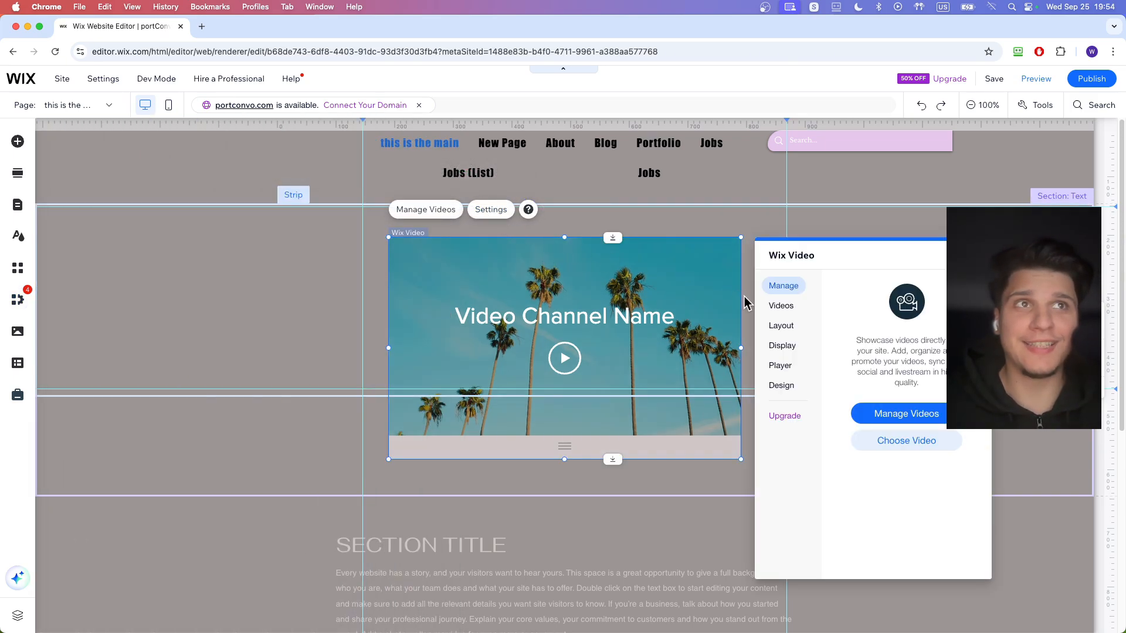
left_click(784, 306)
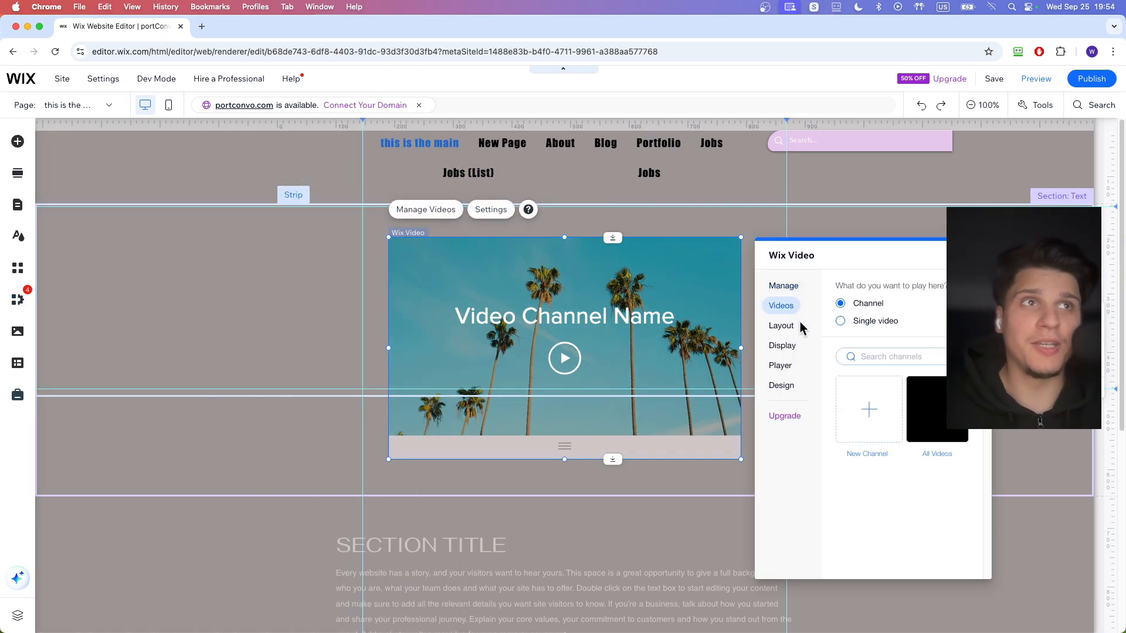
left_click(846, 324)
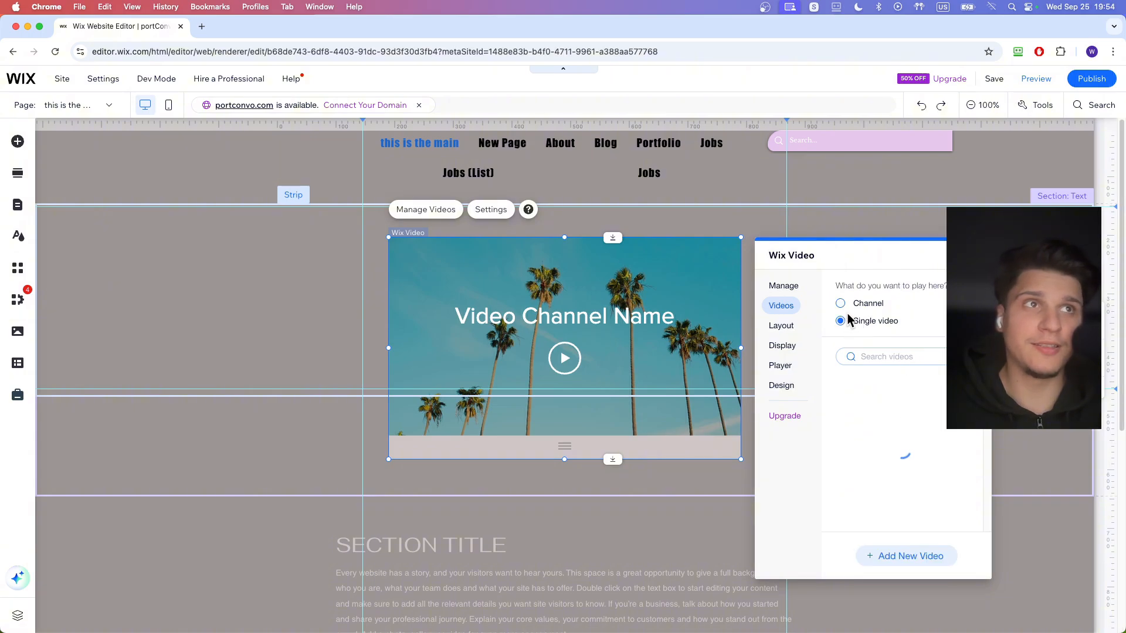
left_click(841, 304)
left_click(799, 325)
left_click(869, 335)
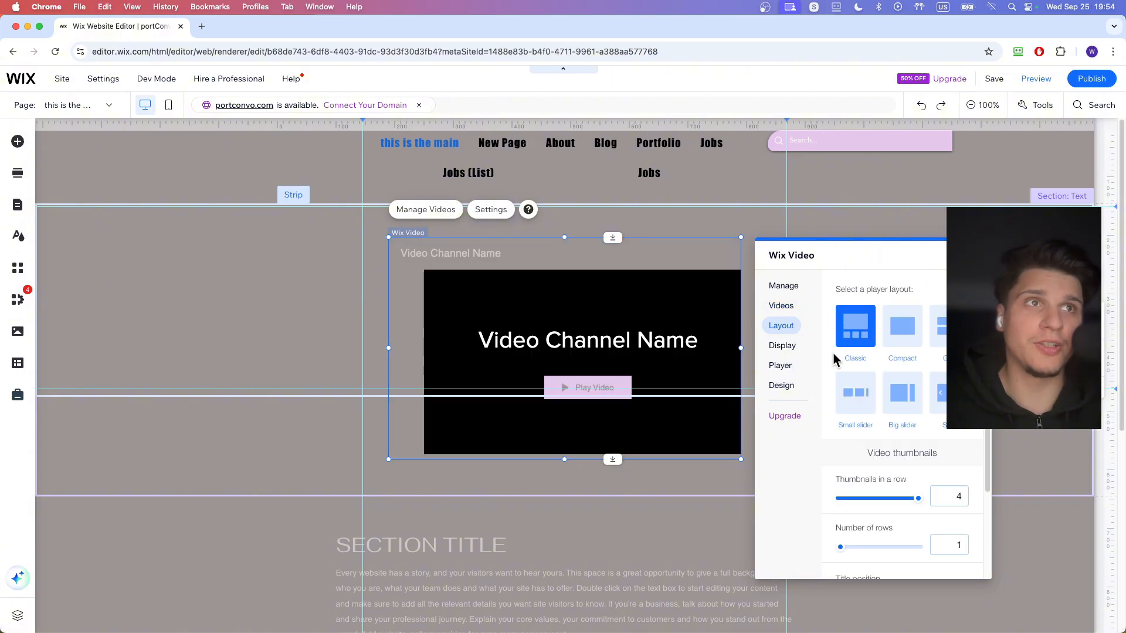
- Turn on Sign in among the elements shown around the video player and leave Category filters off
left_click(782, 346)
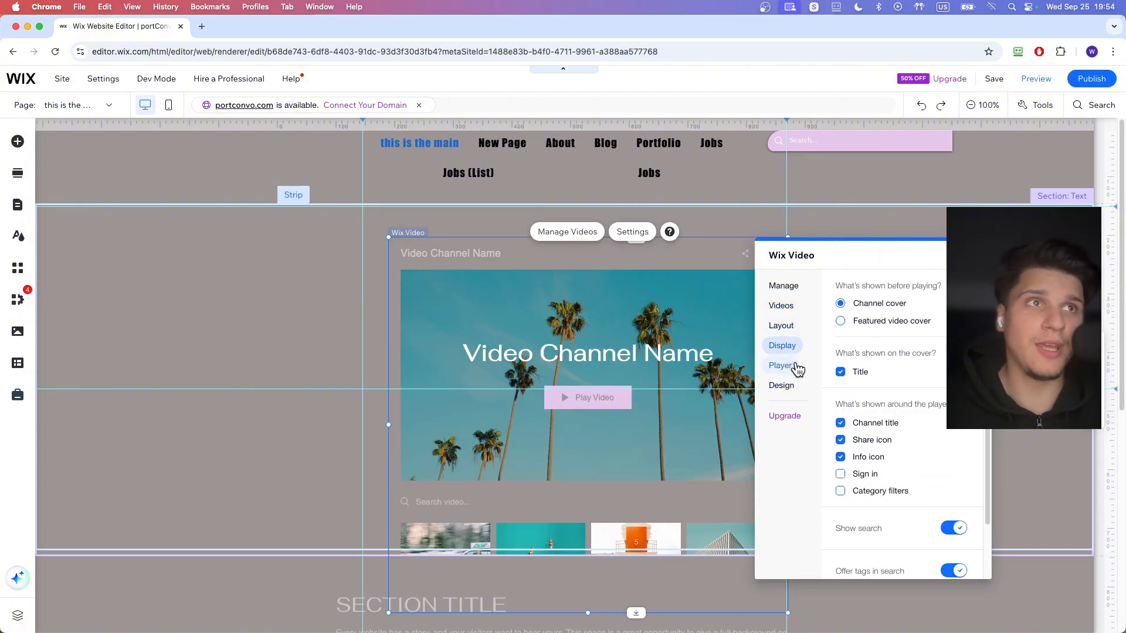
scroll(841, 368, "down", 2)
left_click(840, 418)
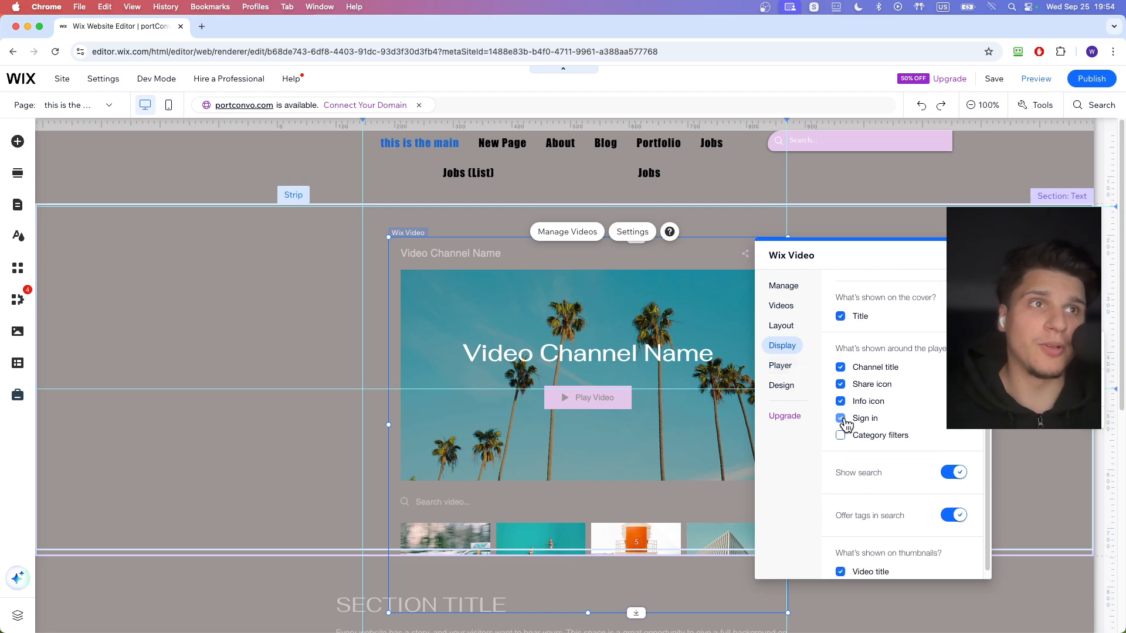
left_click(840, 435)
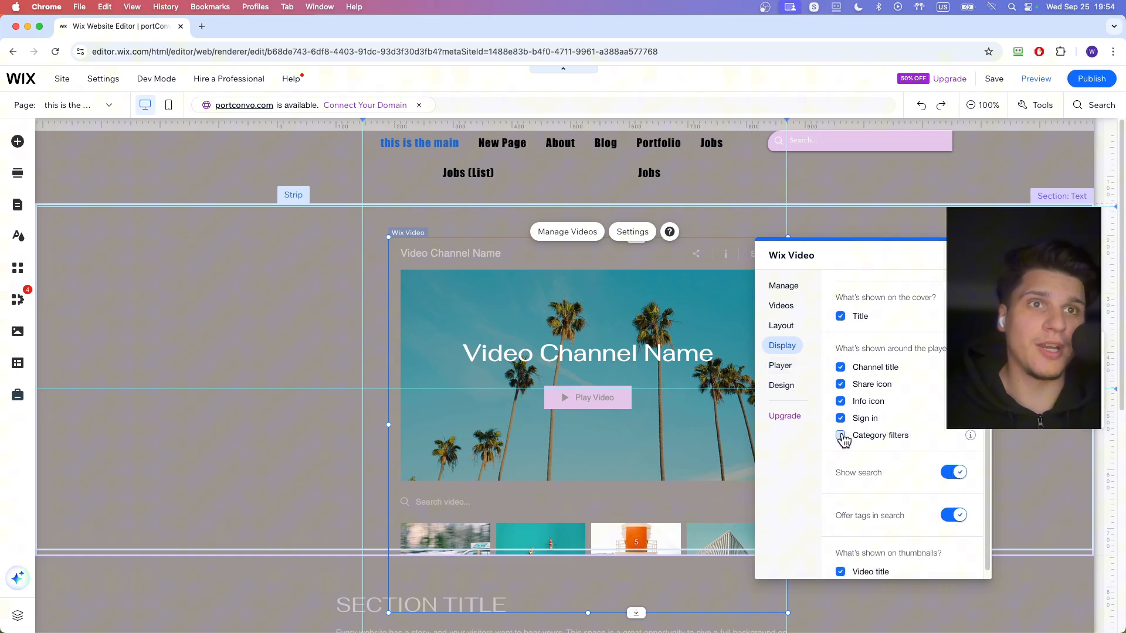
- Look through the player and design settings of the Wix Video element and close its settings
left_click(784, 368)
left_click(783, 386)
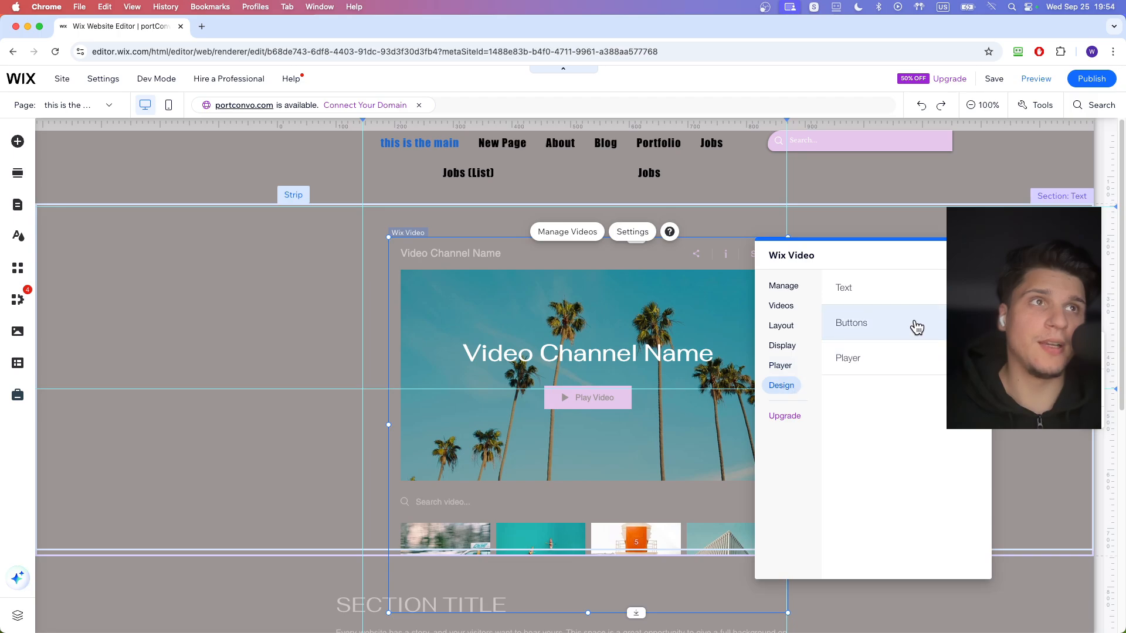
left_click(977, 256)
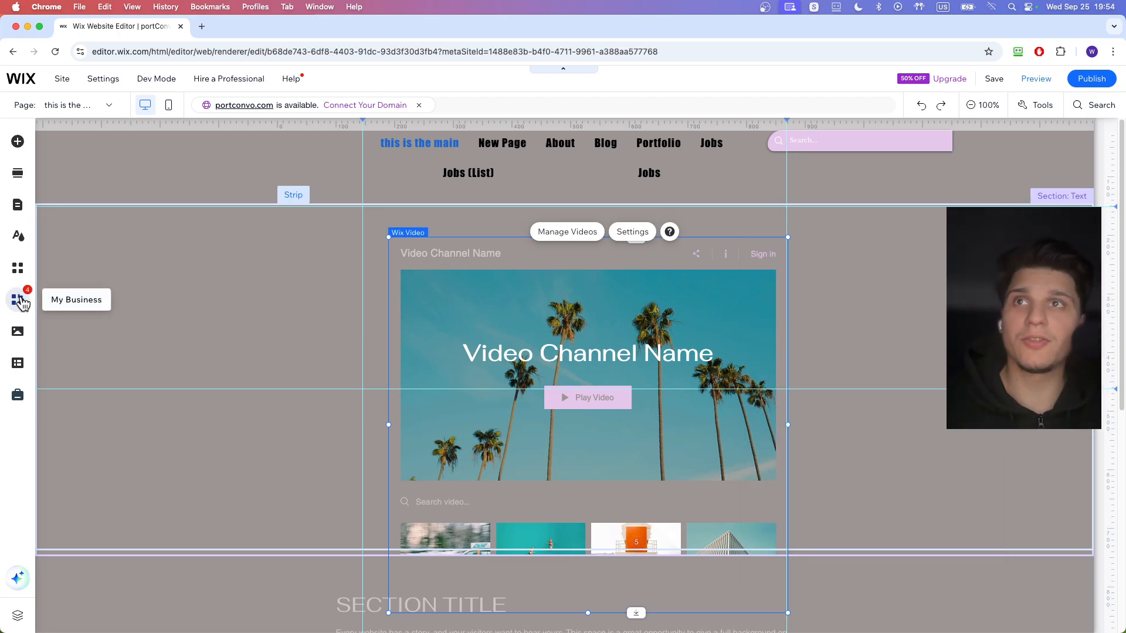
- Open the Video Library from the Wix Video business tools, look it over and close it
left_click(18, 300)
left_click(82, 210)
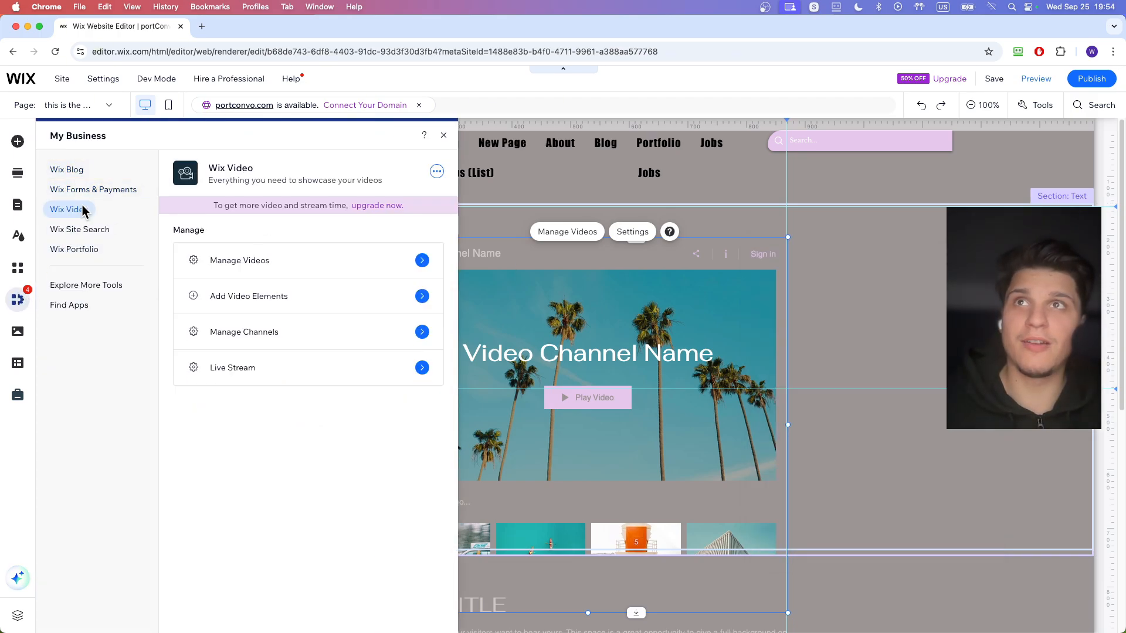
left_click(219, 261)
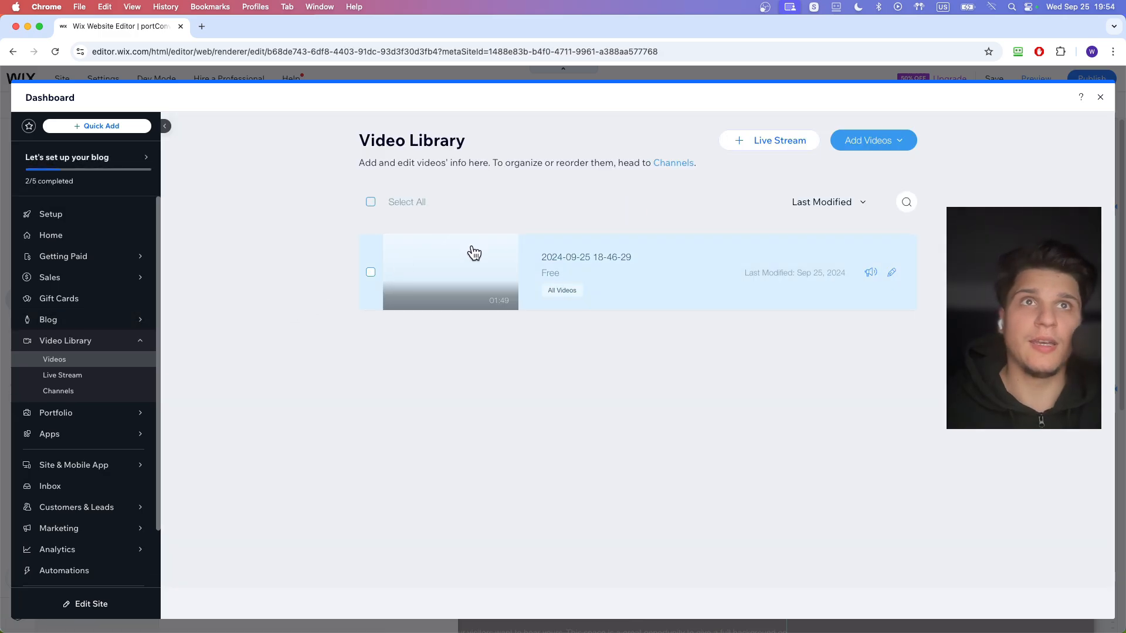
left_click(1103, 99)
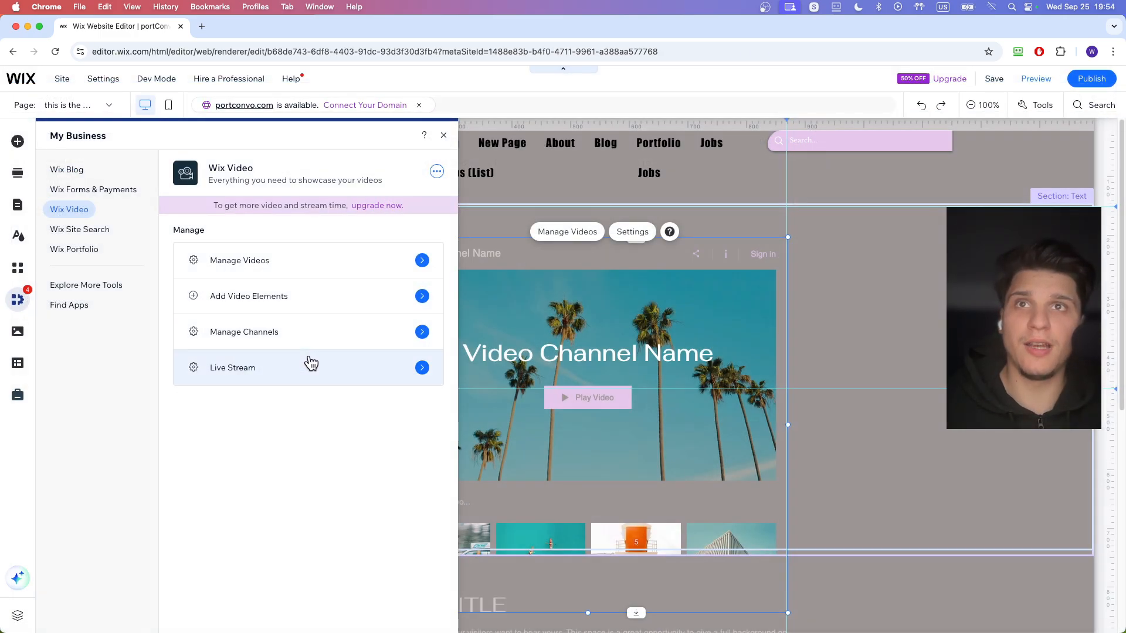
- Examine the Channels and Live Stream pages of Wix Video, including the requirements for going live from a desktop
left_click(309, 333)
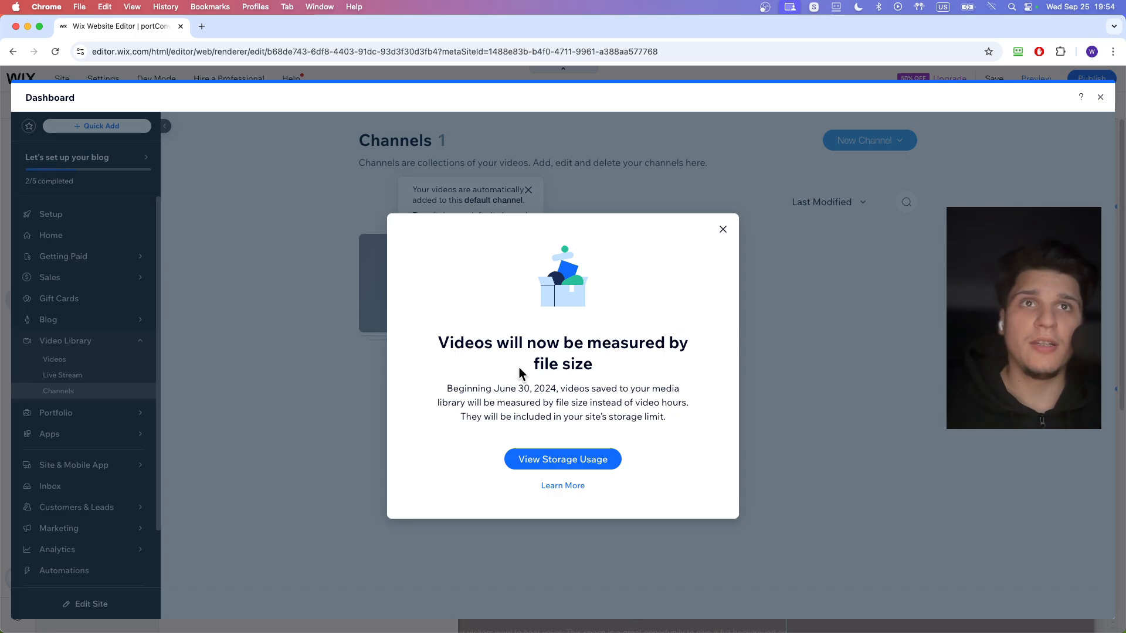
left_click(722, 230)
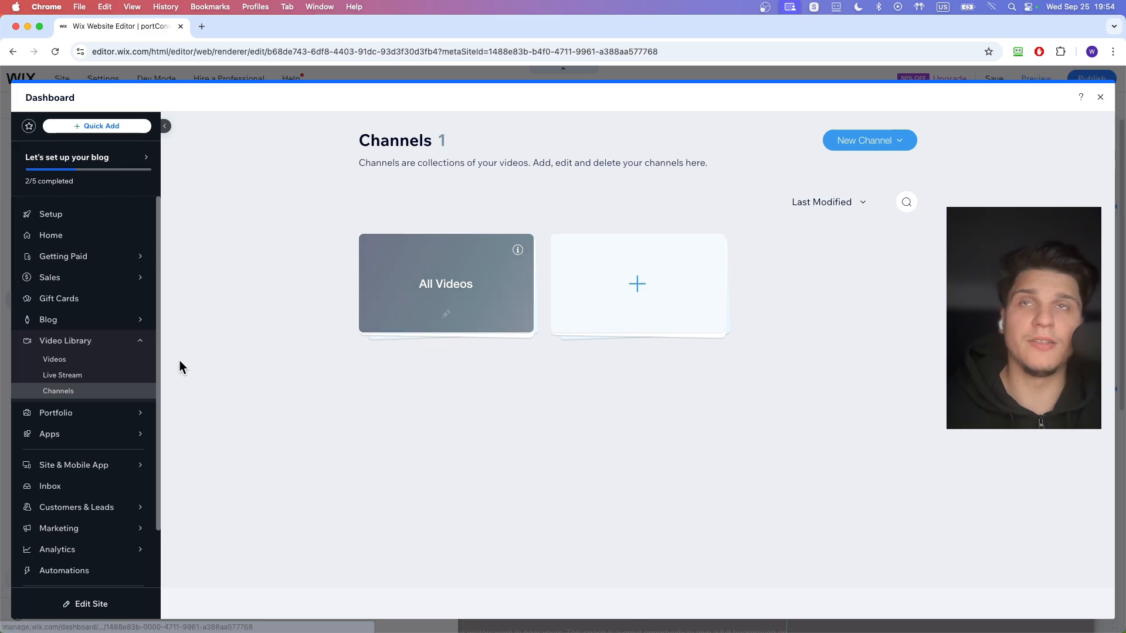
left_click(73, 374)
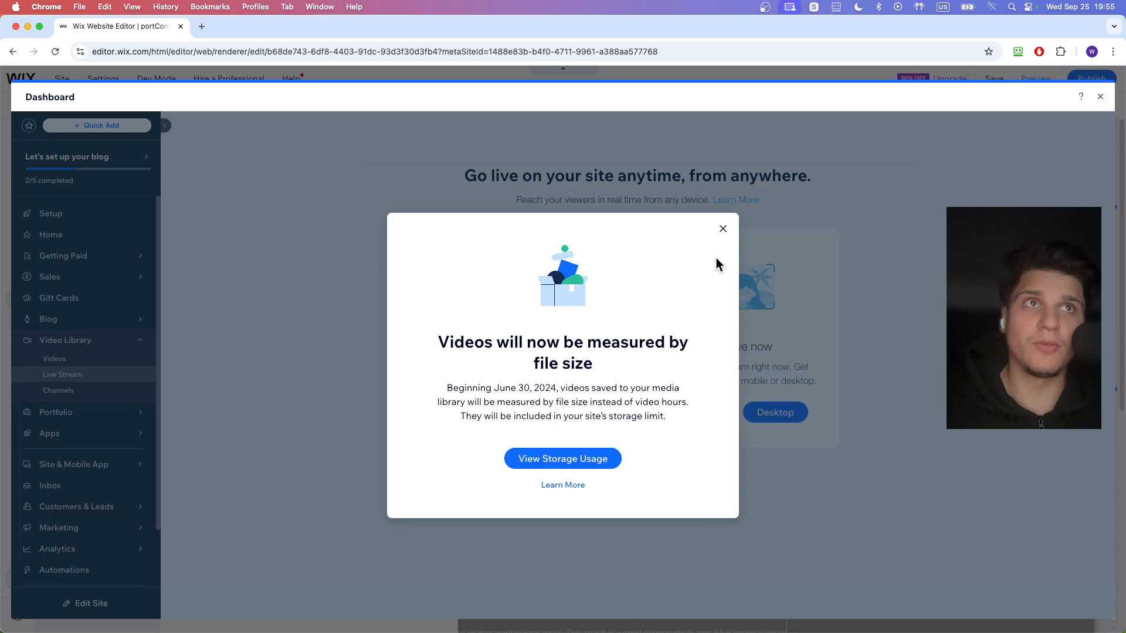
left_click(723, 228)
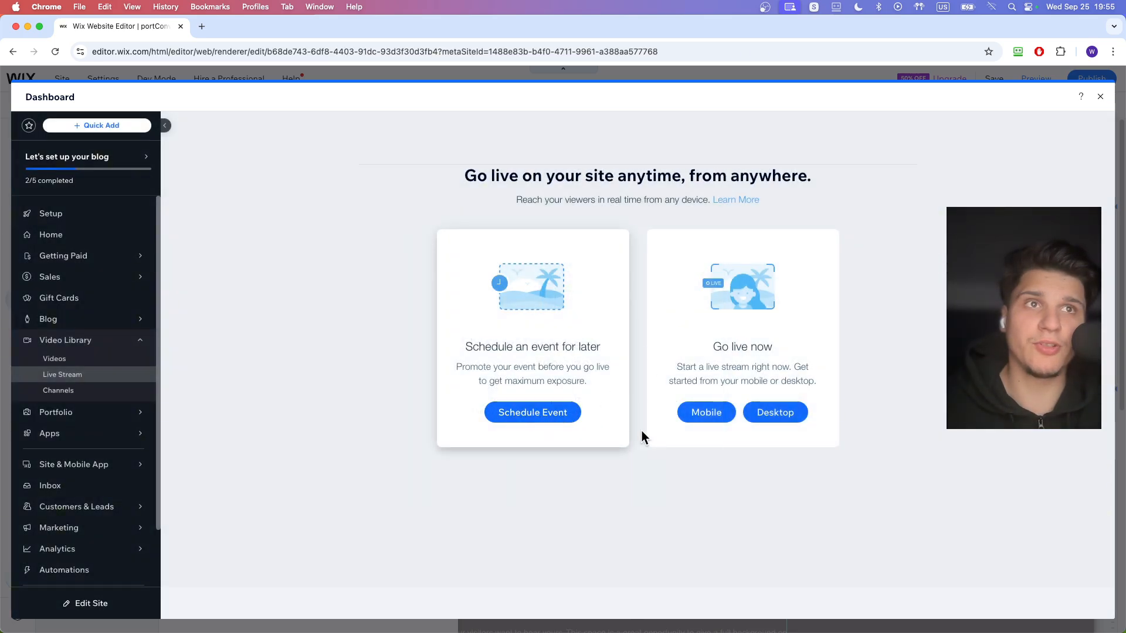
left_click(763, 413)
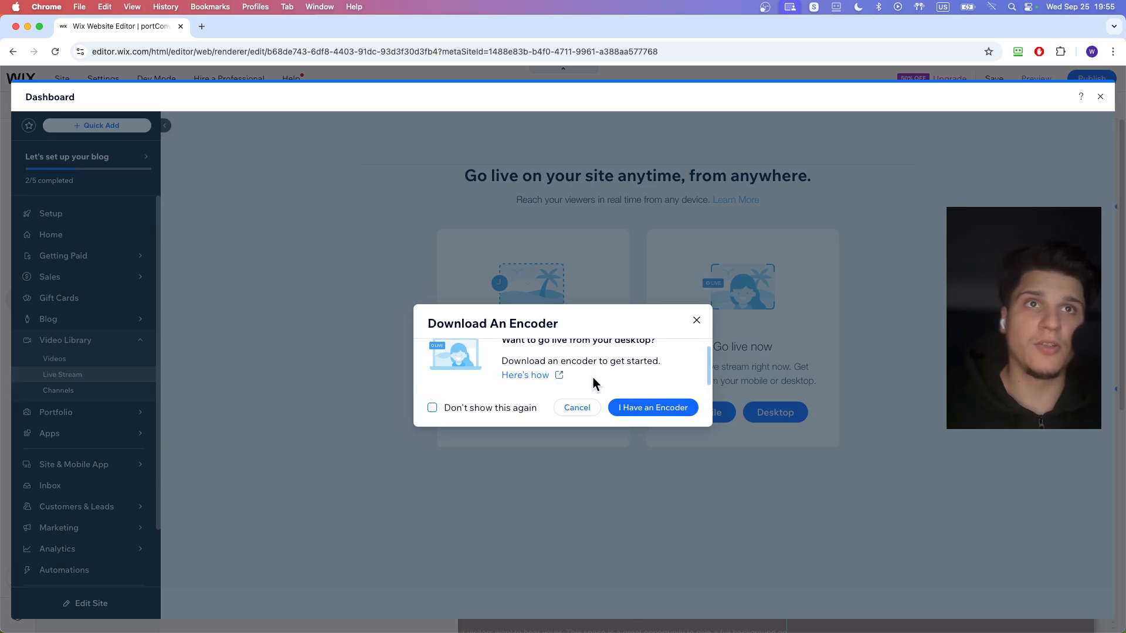
left_click(697, 322)
left_click(75, 359)
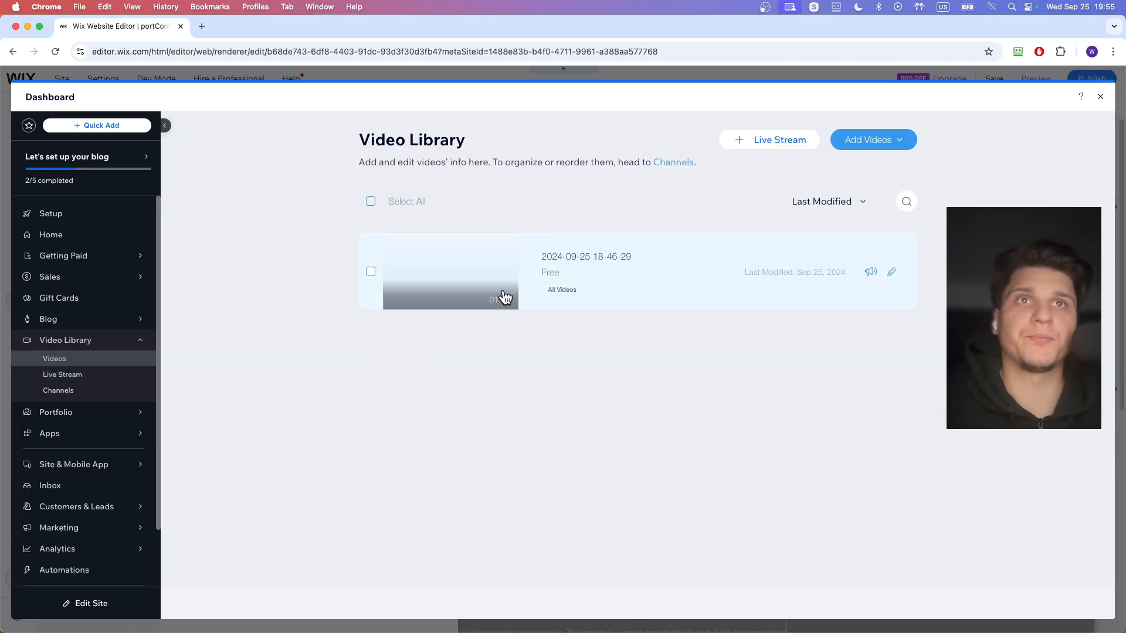
left_click(871, 272)
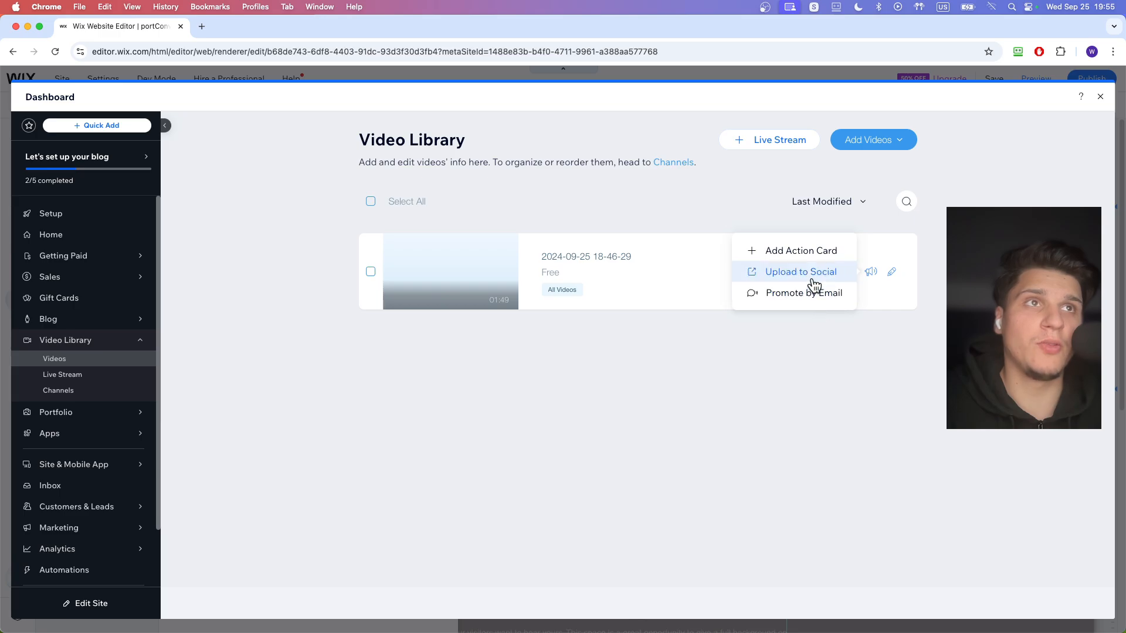
left_click(813, 258)
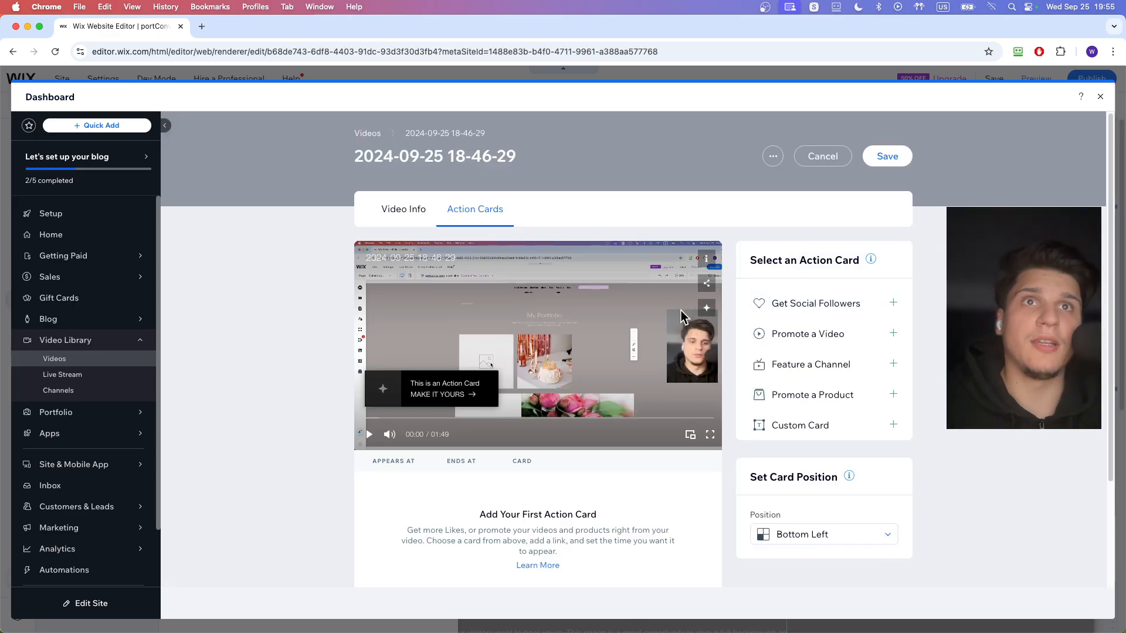
scroll(683, 311, "down", 1)
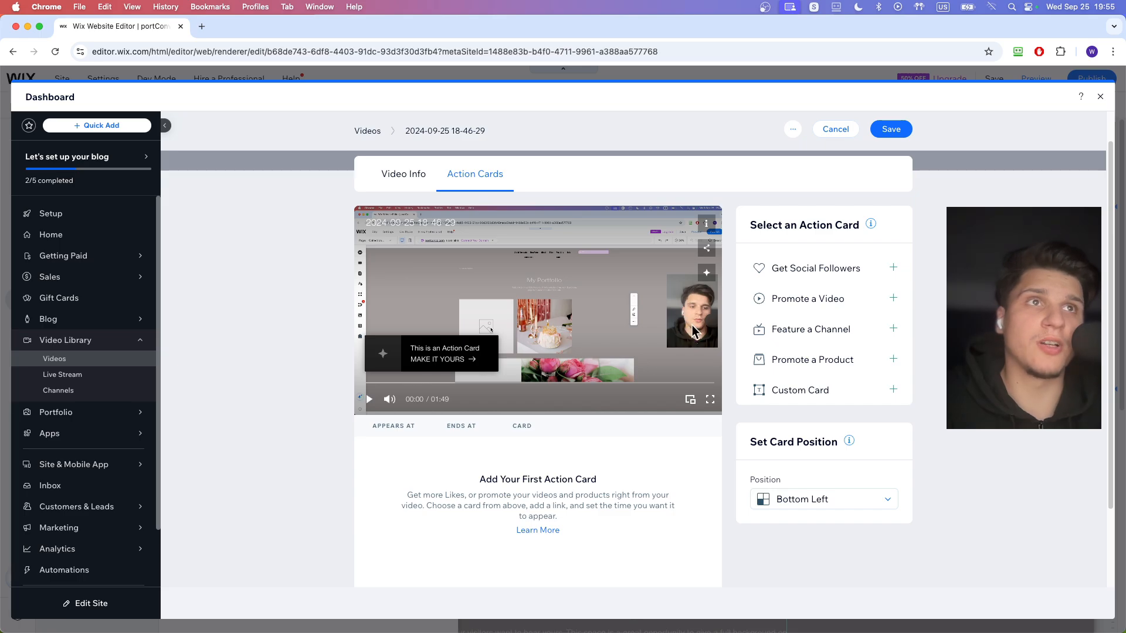
- Add a Promote a Video card for the most recently added video in the All Videos channel, appearing at 00:31
left_click(800, 309)
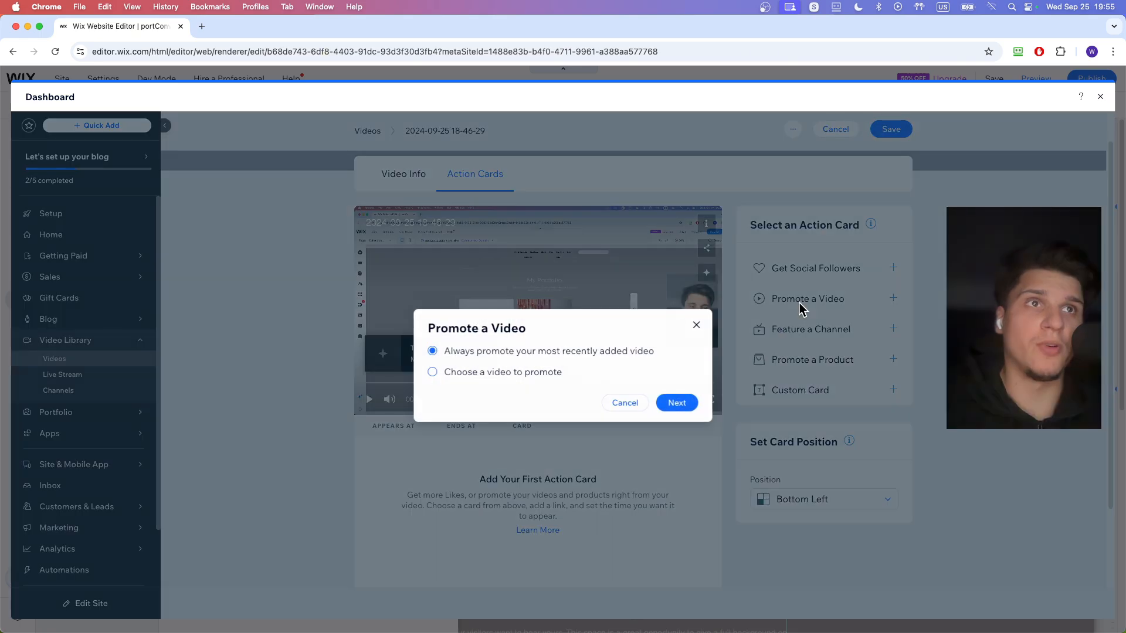
left_click(677, 404)
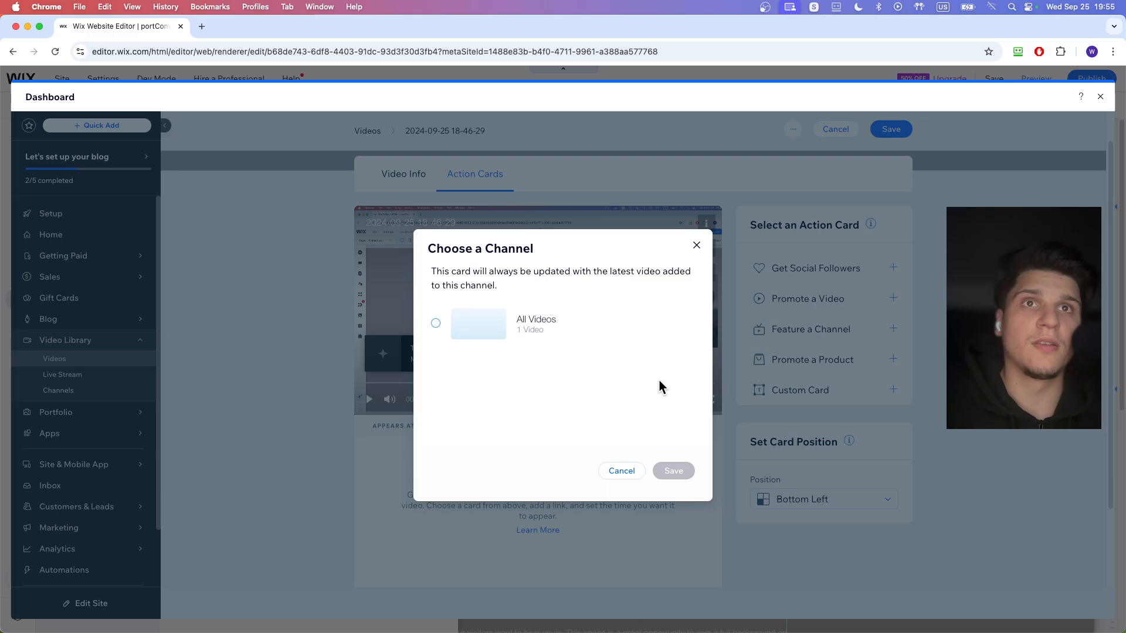
left_click(575, 334)
left_click(674, 471)
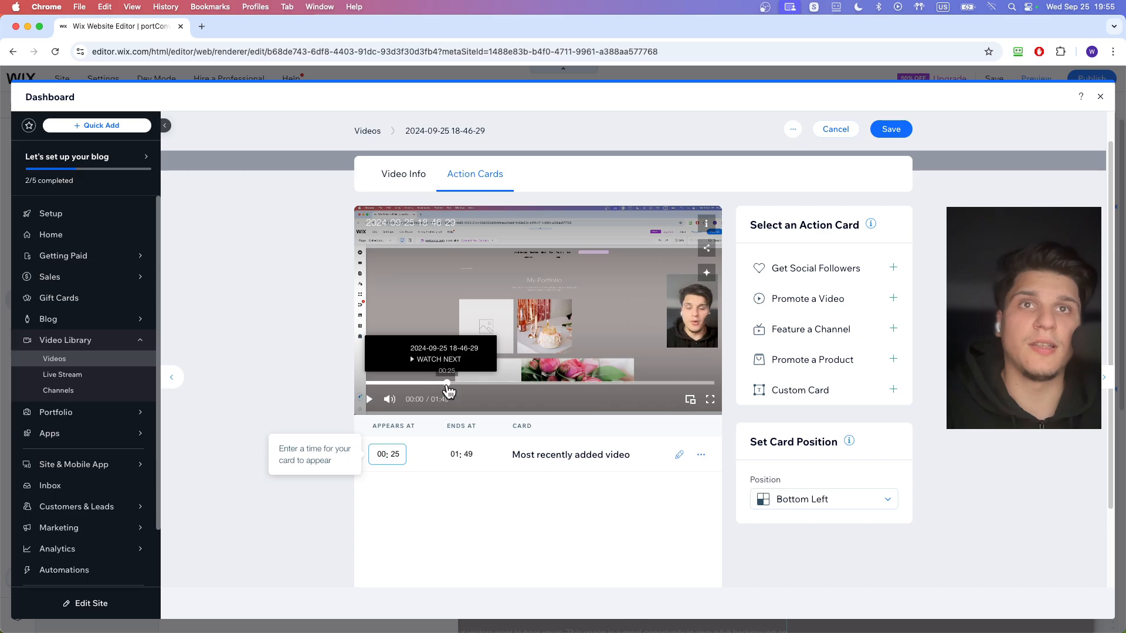
left_click(466, 383)
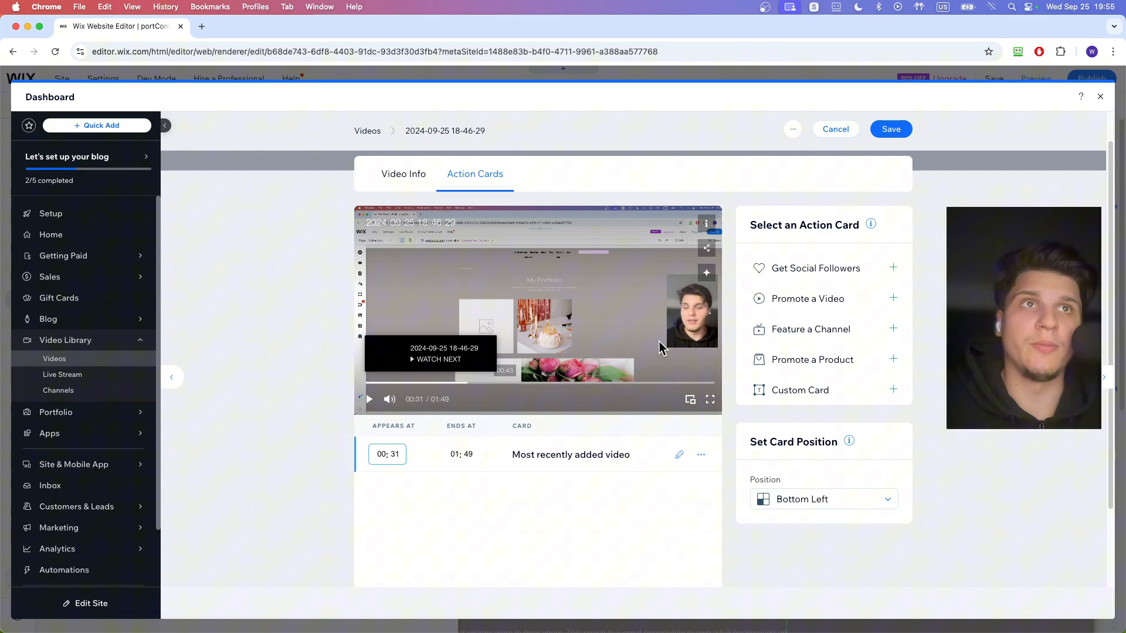
- Add a Feature a Channel action card for the All Videos channel
left_click(791, 341)
left_click(557, 347)
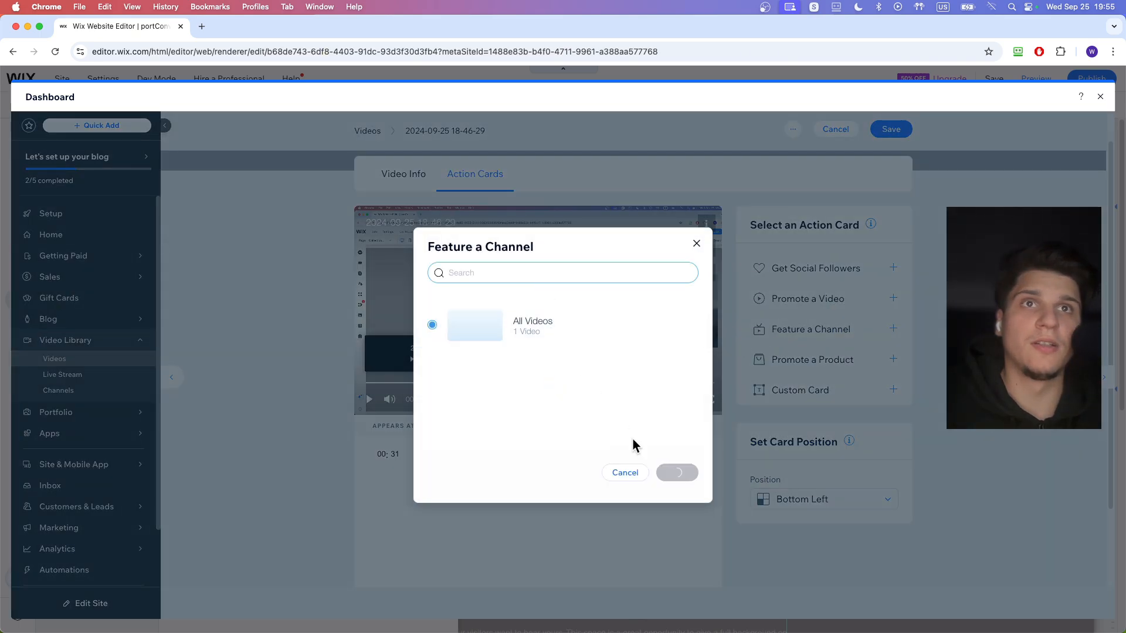
left_click(676, 472)
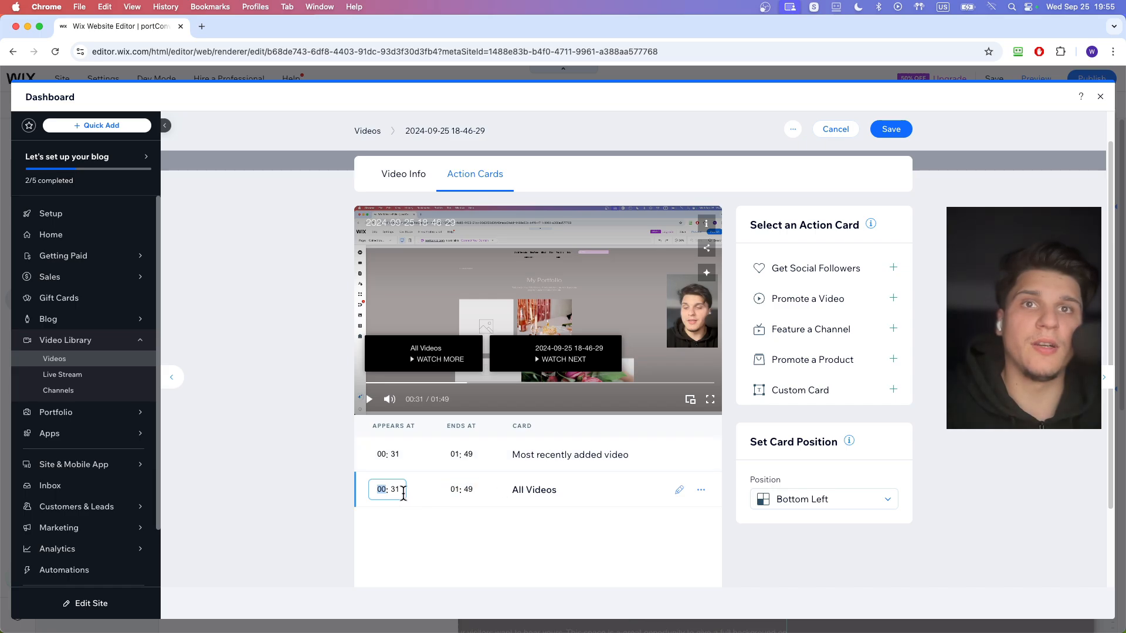
- Check the channel selection and appearance time of the All Videos action card
left_click(679, 490)
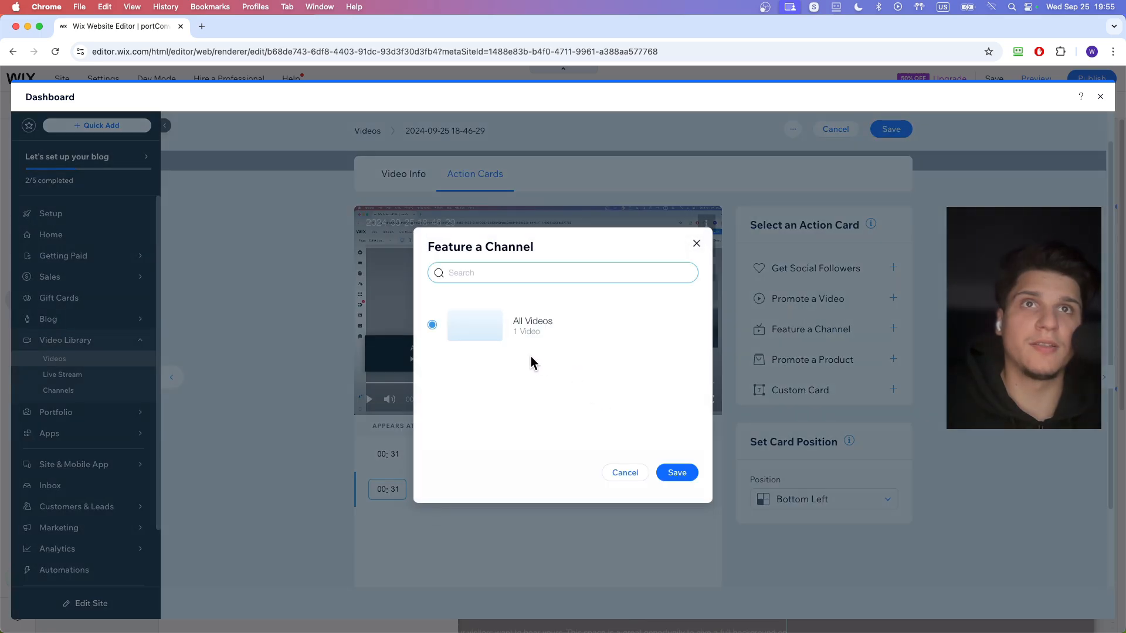
left_click(695, 244)
double_click(384, 489)
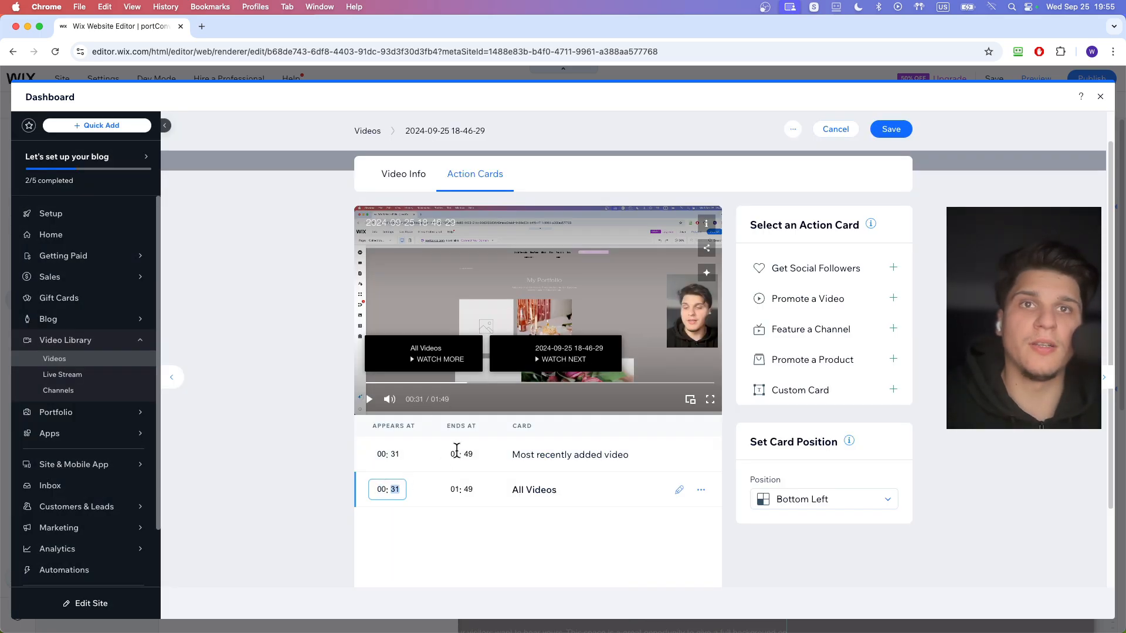
- Switch the video's pricing to Paid in its Video Info settings
left_click(404, 174)
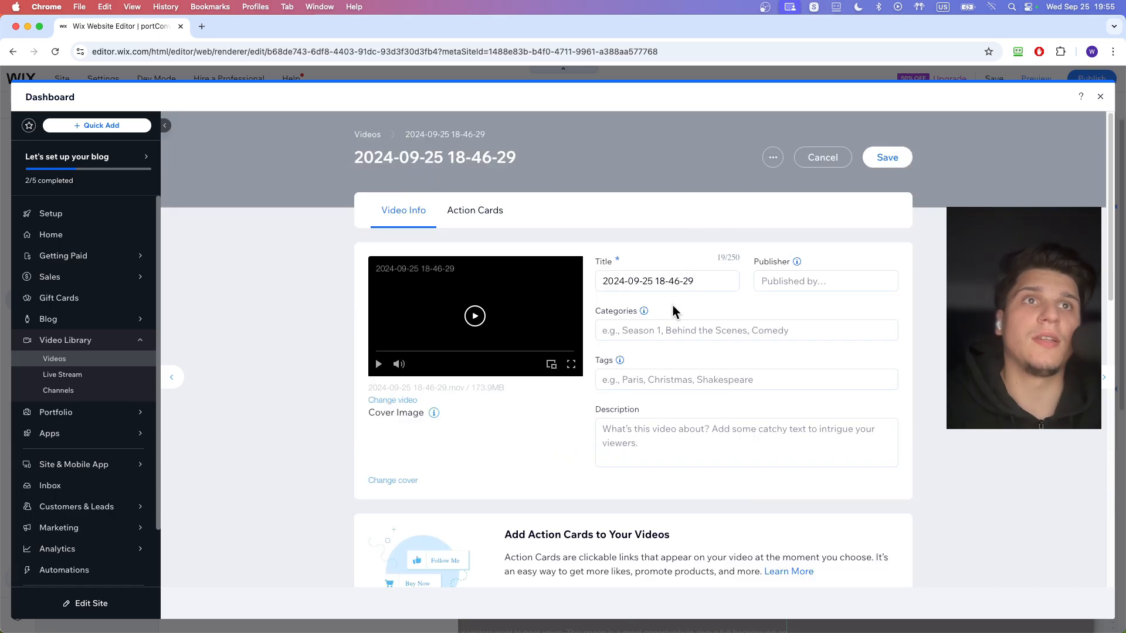
scroll(635, 343, "down", 2)
scroll(635, 346, "down", 7)
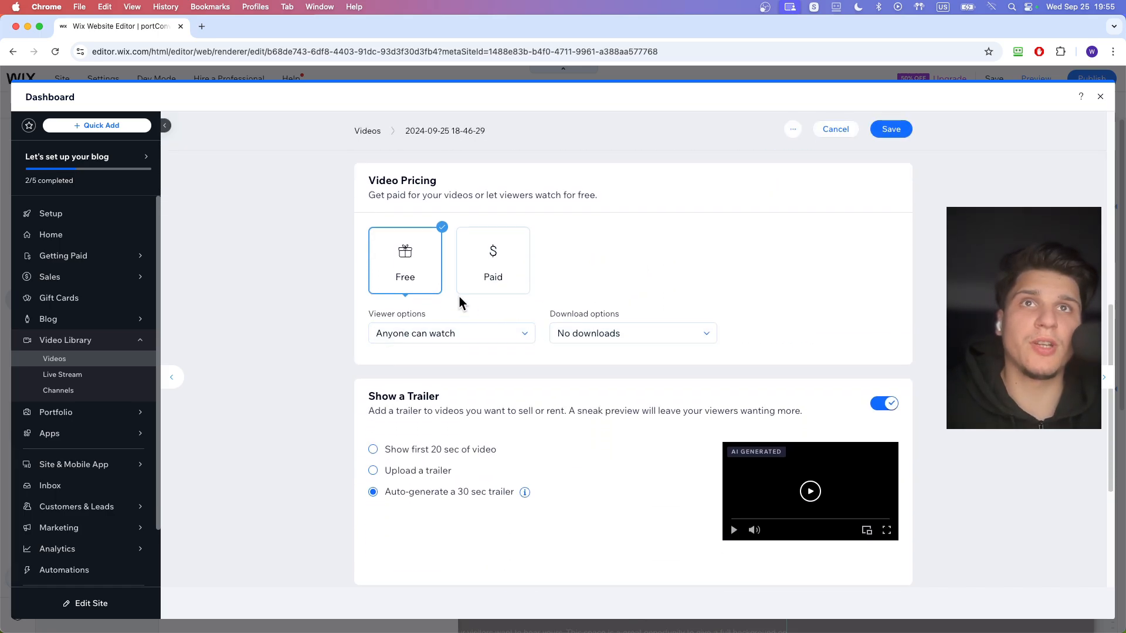
left_click(493, 290)
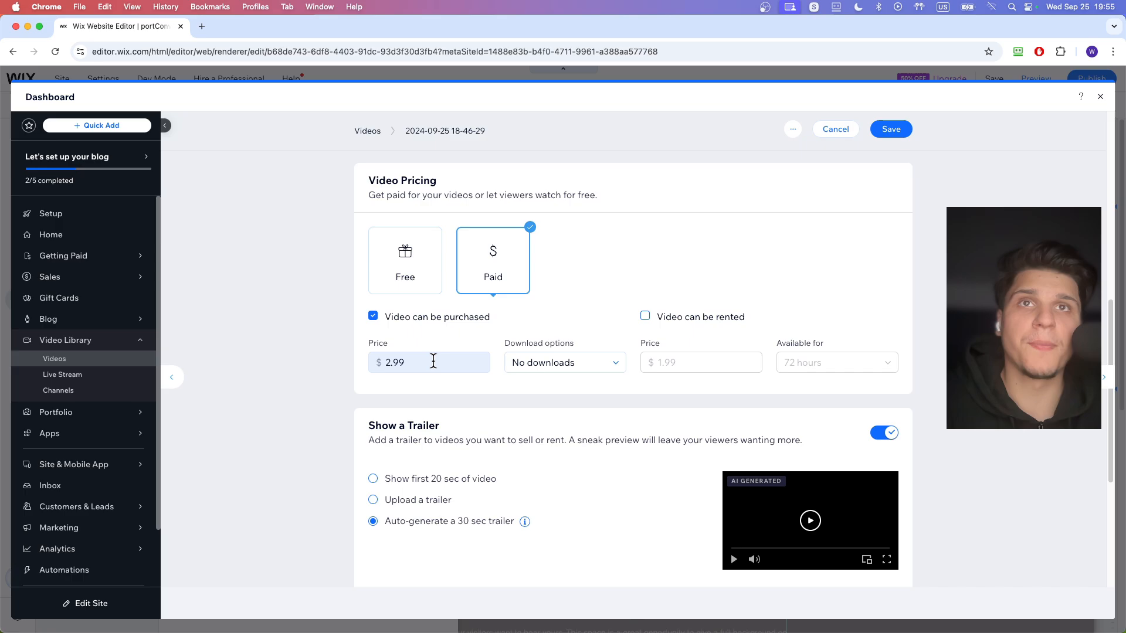
left_click(414, 364)
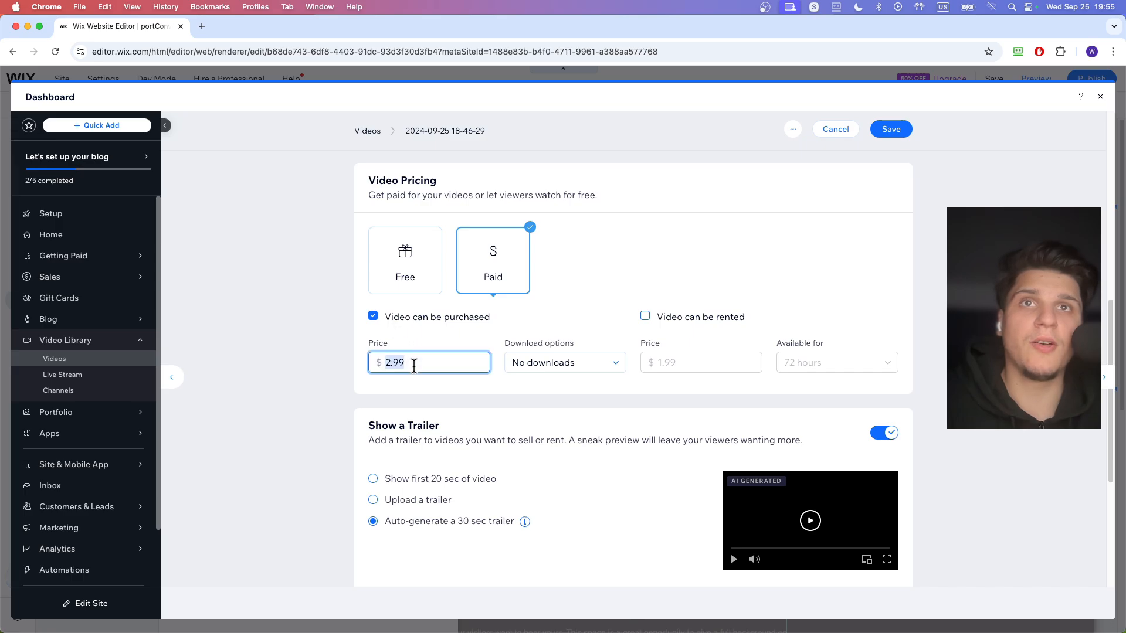
- Try the Allow downloads and rental options, restore No downloads and purchase only, and save the video's paid pricing
left_click(541, 368)
left_click(546, 386)
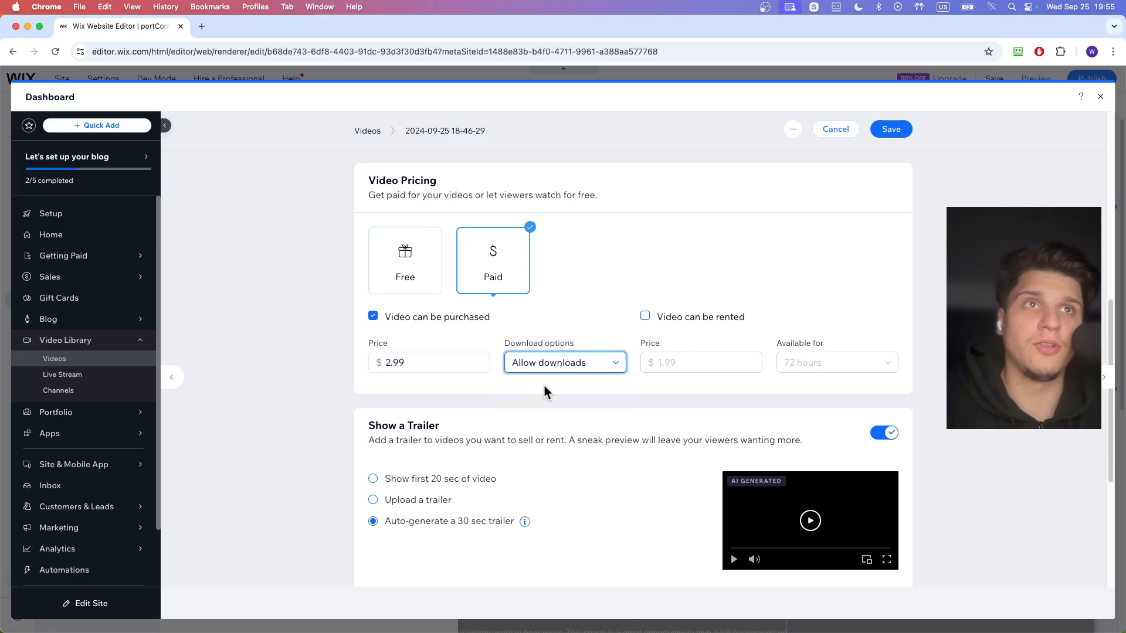
left_click(556, 370)
left_click(546, 403)
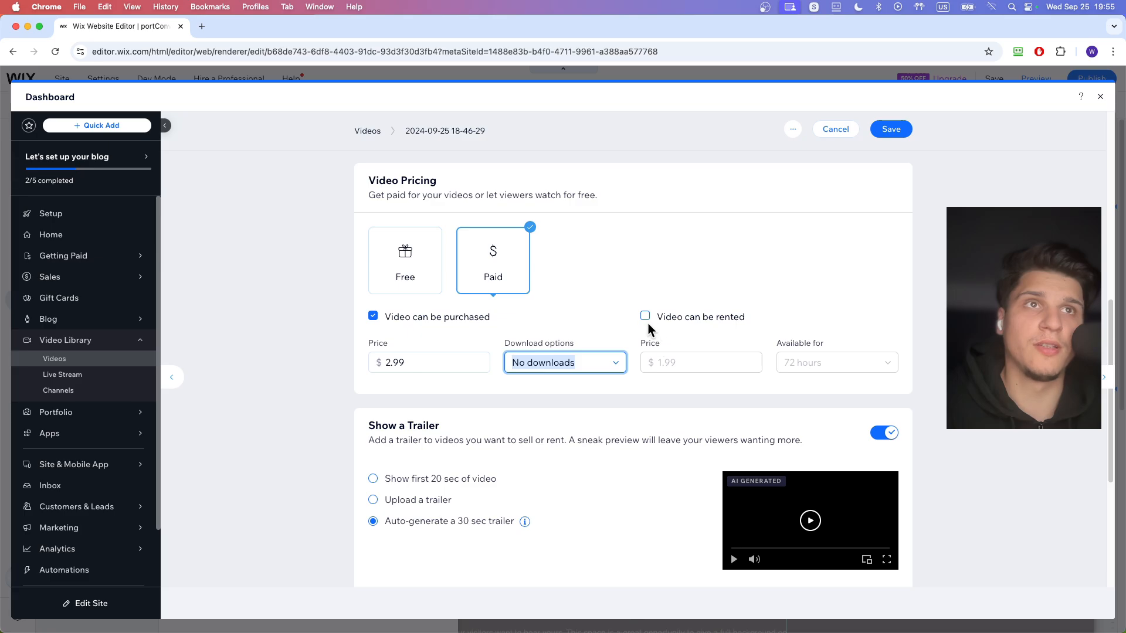
left_click(646, 318)
left_click(646, 318)
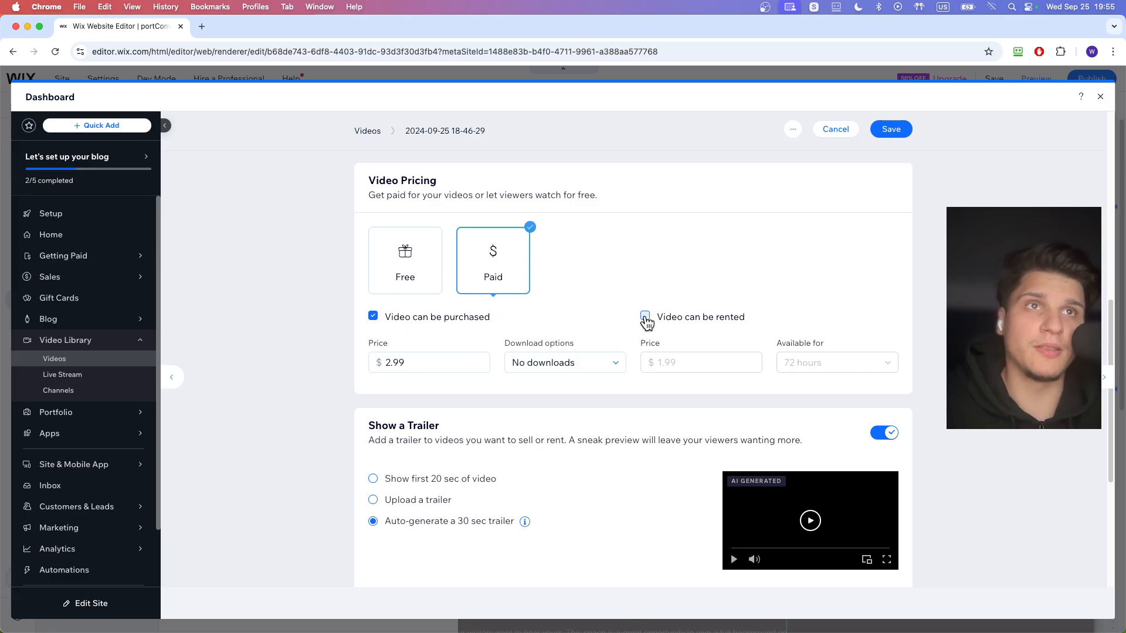
left_click(890, 131)
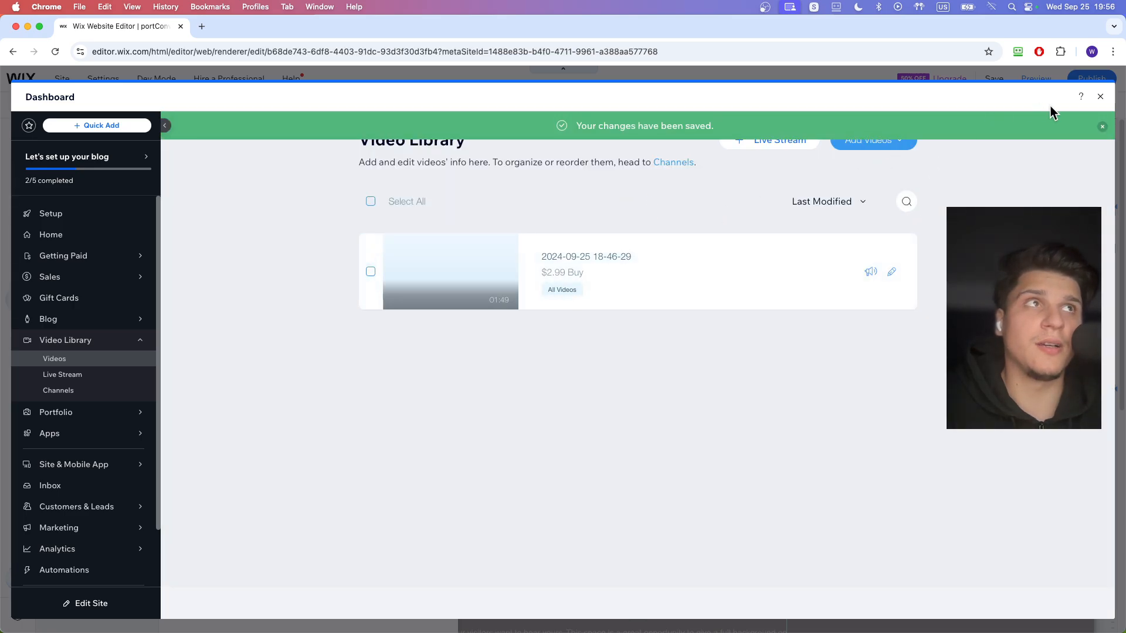
- Reopen the video's info, set its purchase price to $0.01, save it and return to the site editor
left_click(890, 270)
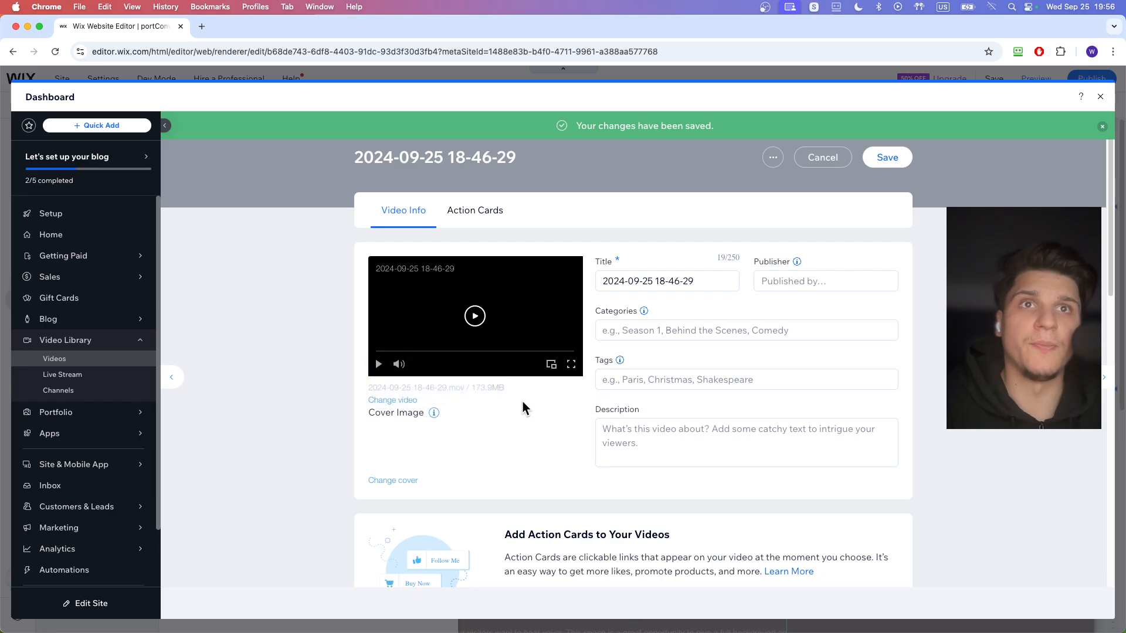
scroll(523, 401, "down", 6)
left_click(423, 481)
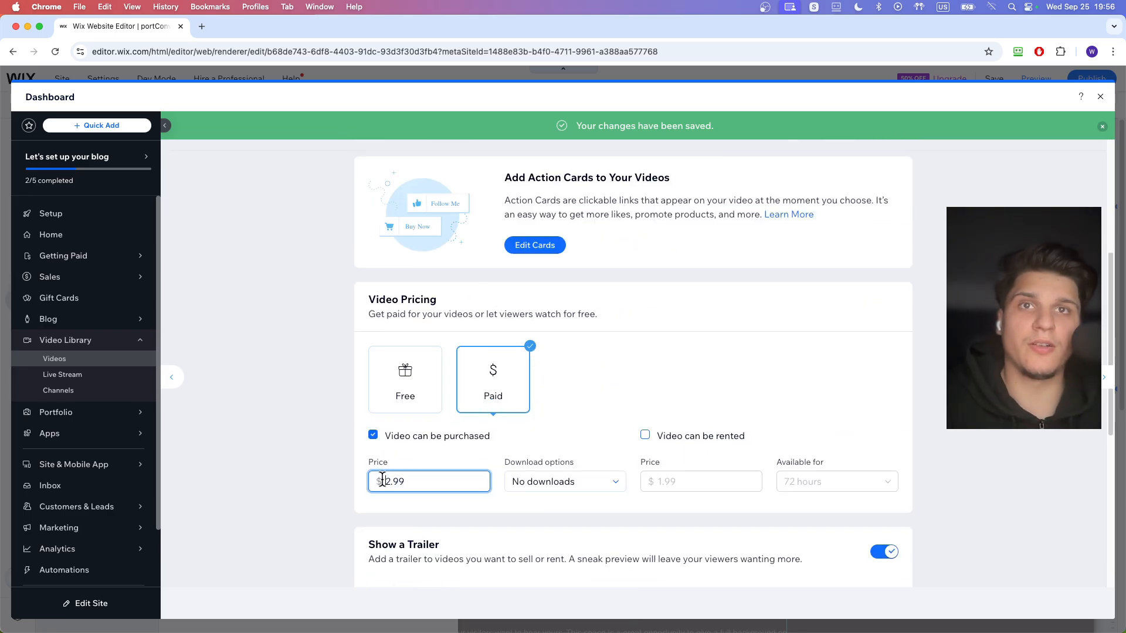
left_click_drag(417, 479, 398, 479)
type("0")
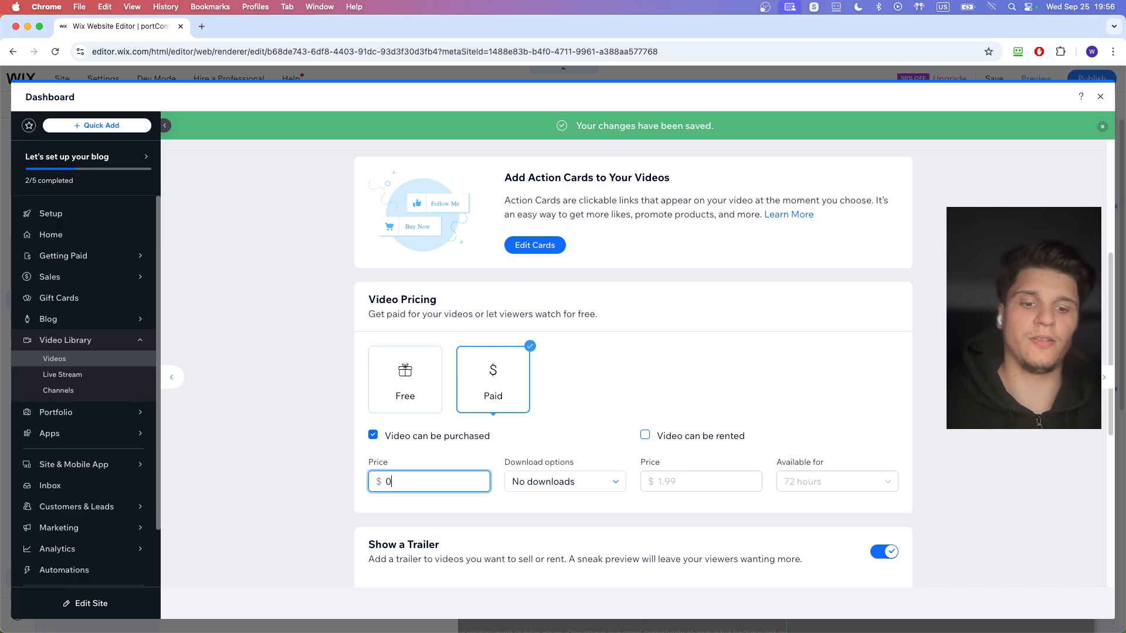
scroll(633, 352, "down", 5)
scroll(895, 306, "up", 11)
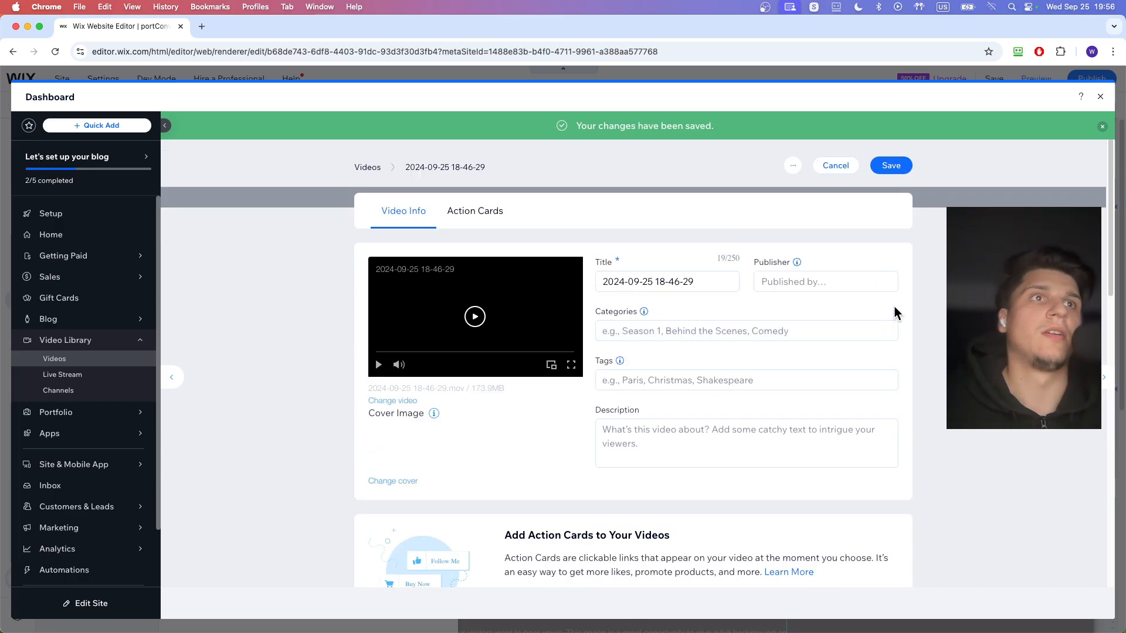
left_click(886, 165)
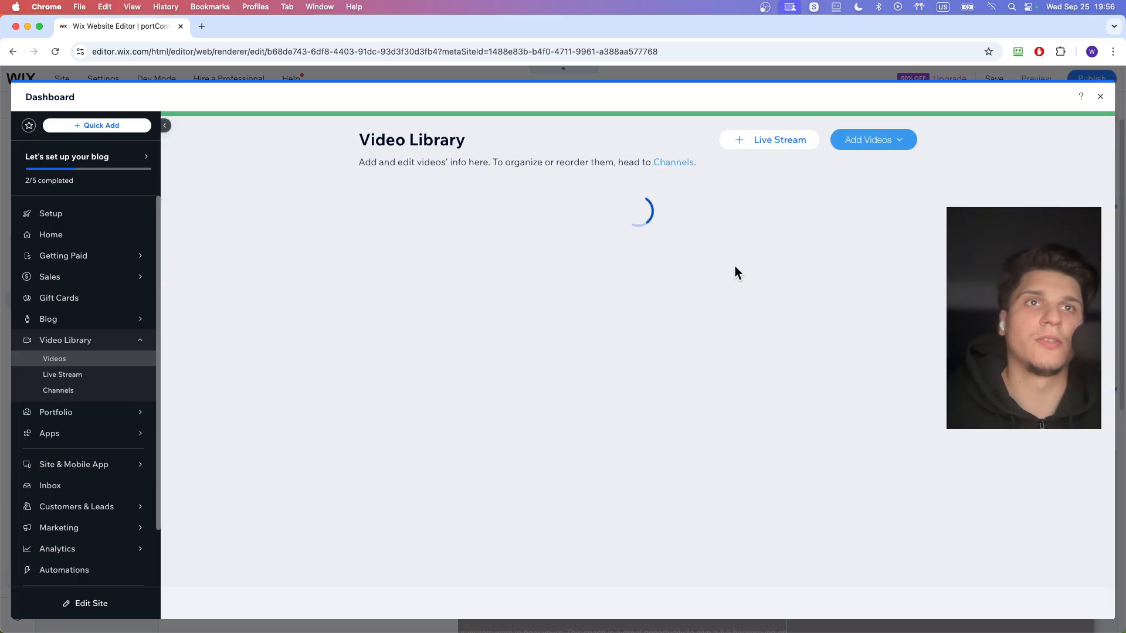
left_click(1100, 98)
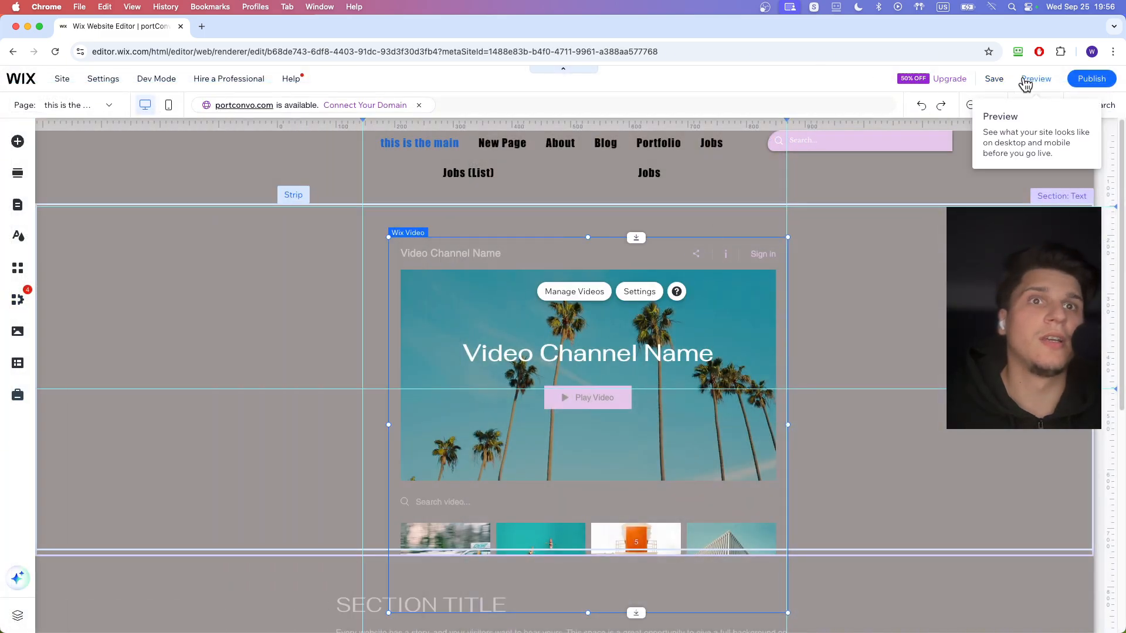
- Review the sources for adding videos in the Video Library and the Live Stream page
left_click(578, 273)
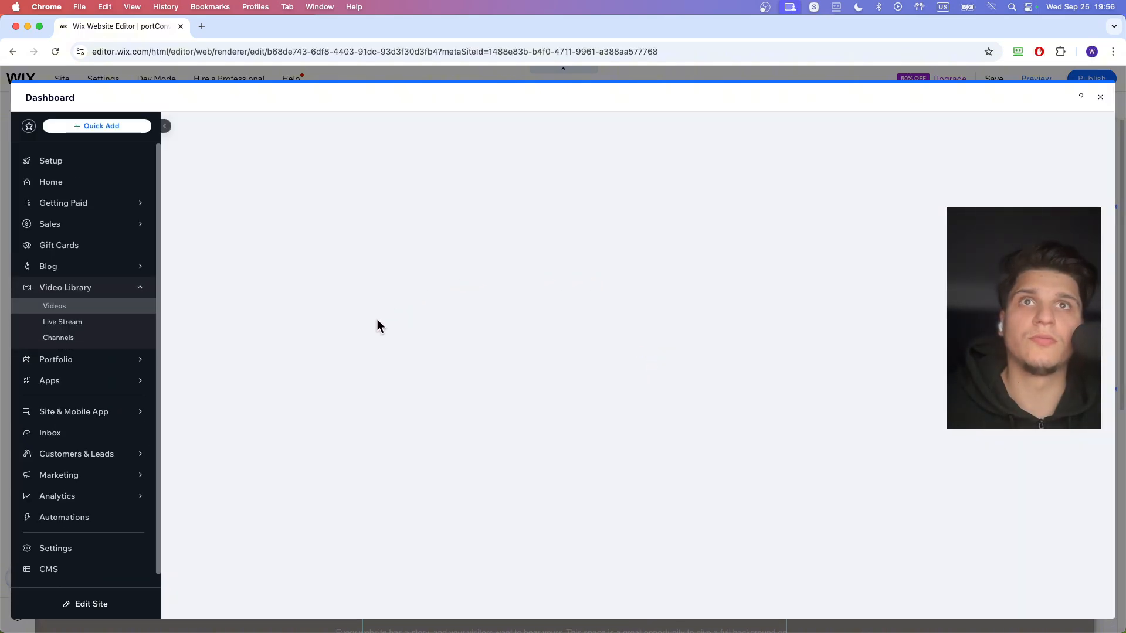
left_click(869, 141)
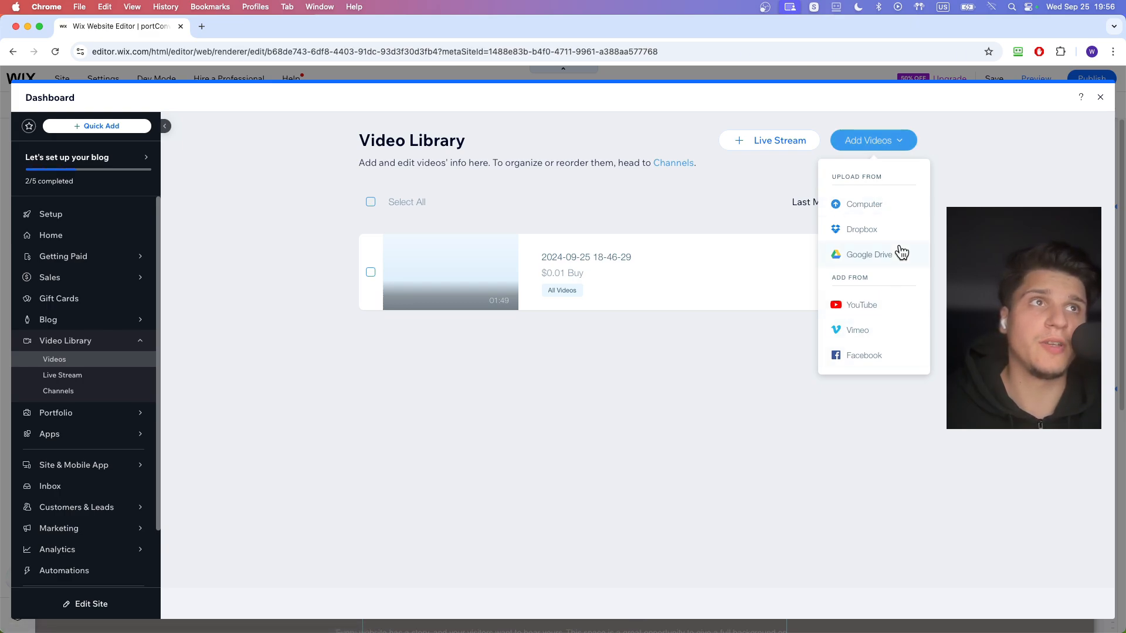
left_click(800, 141)
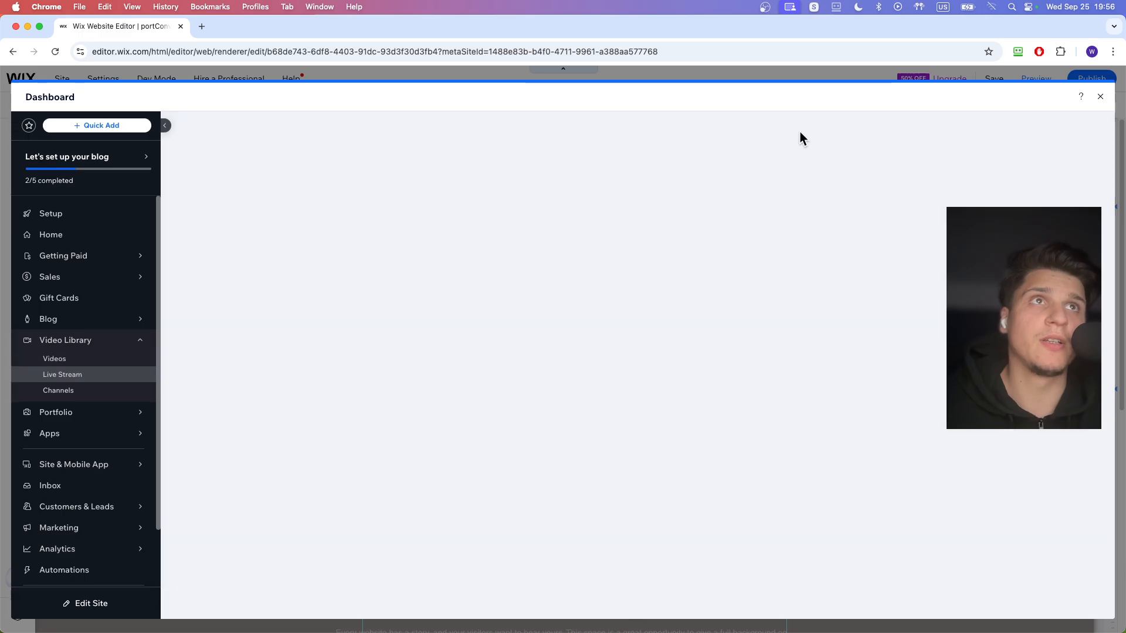
left_click(1100, 97)
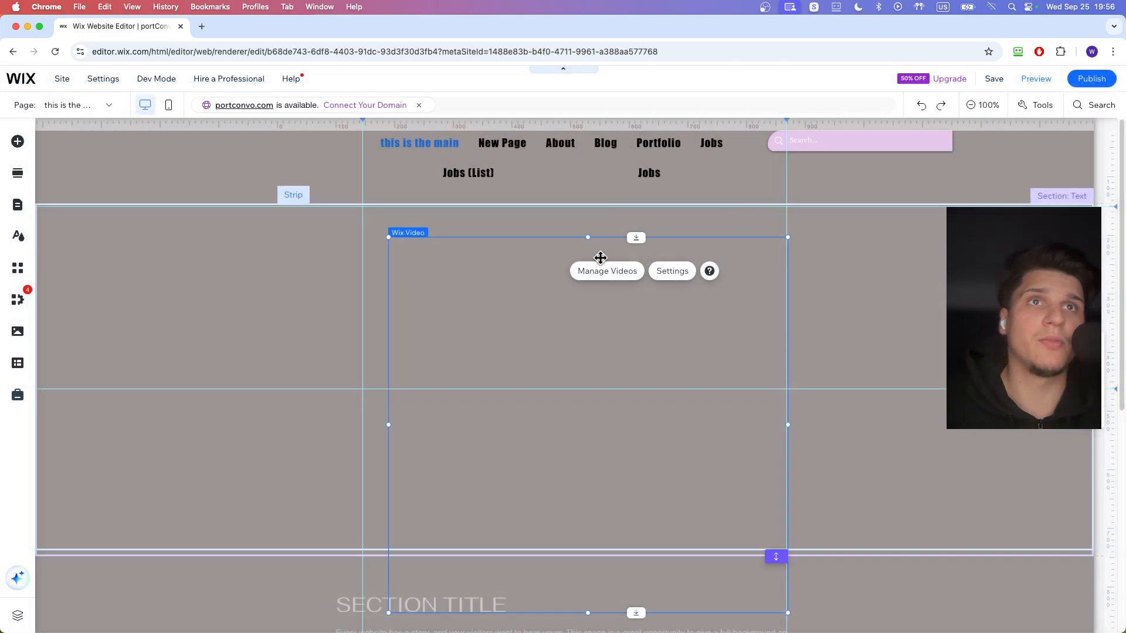
- Set the Wix Video element to show the All Videos channel and switch to a layout without the search bar and video list
left_click(669, 273)
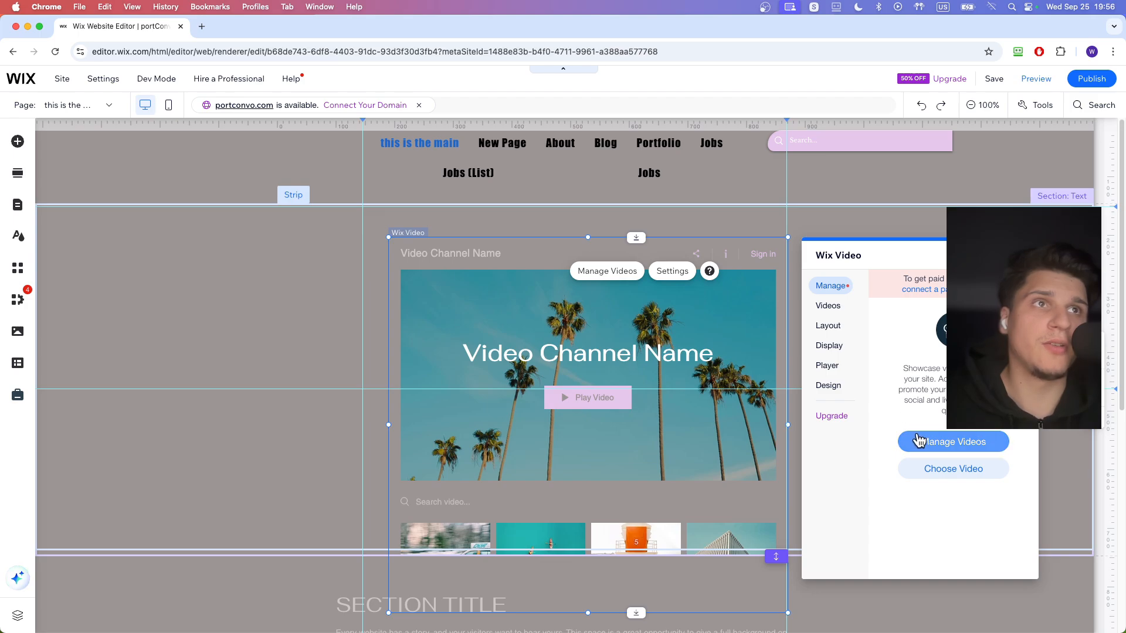
left_click(919, 441)
left_click(1099, 97)
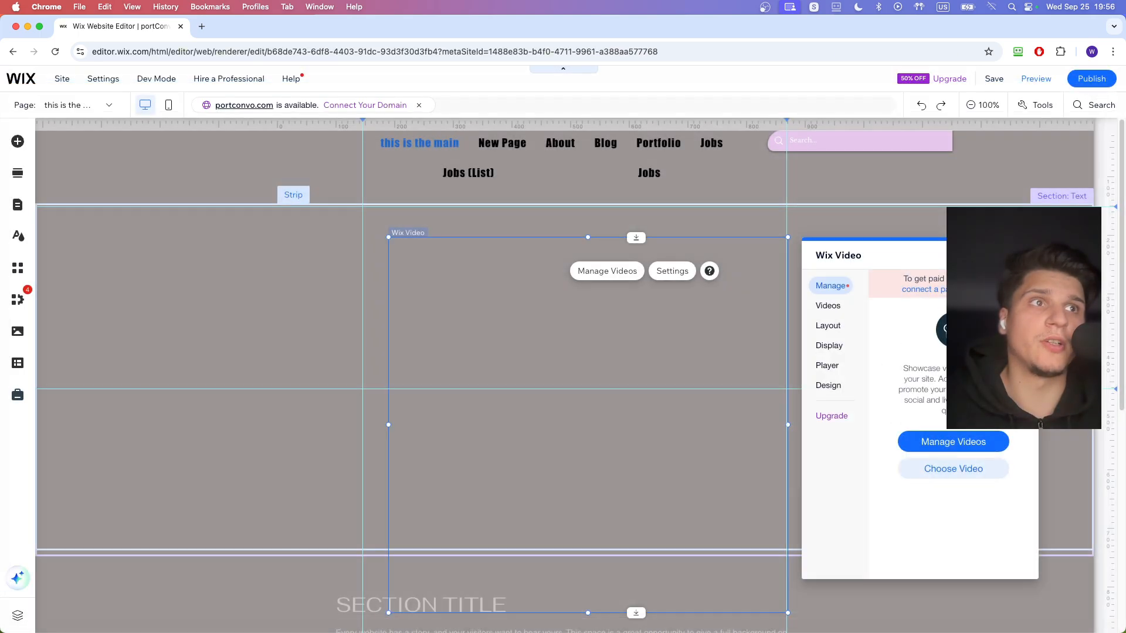
left_click(948, 469)
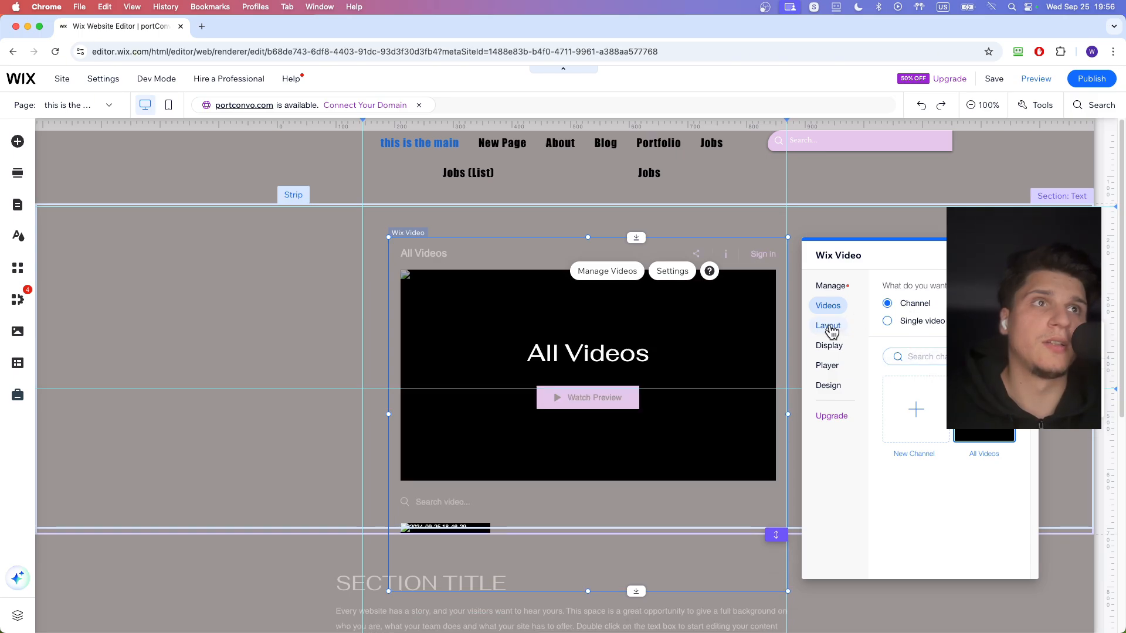
left_click(828, 325)
left_click(1022, 256)
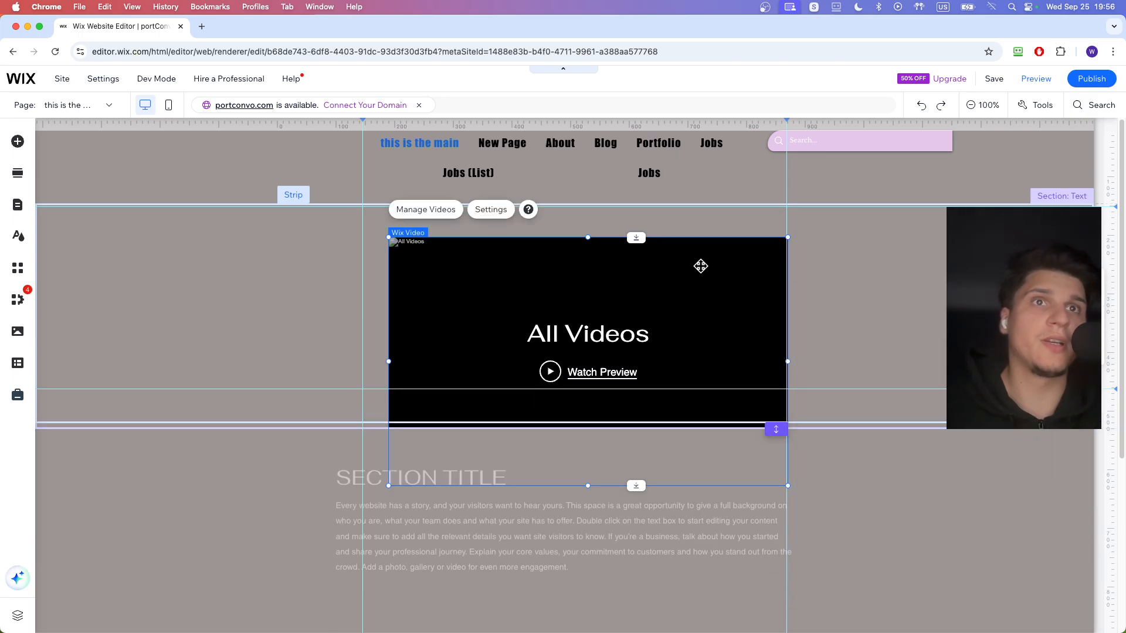
- Preview the site, play the All Videos preview and try buying the video
left_click(1036, 80)
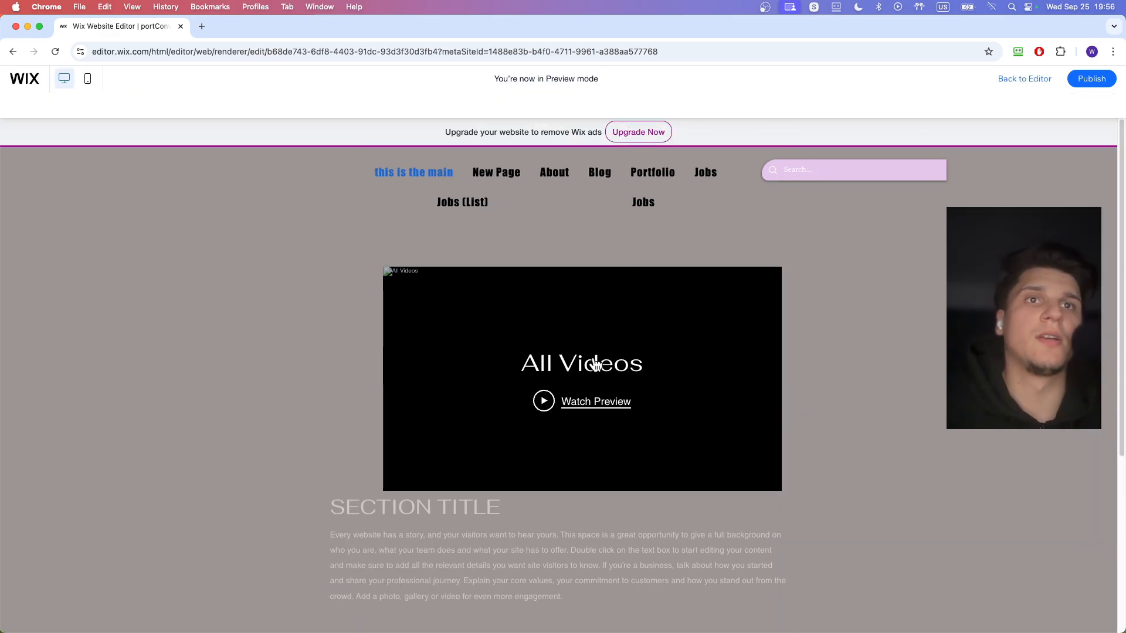
left_click(550, 371)
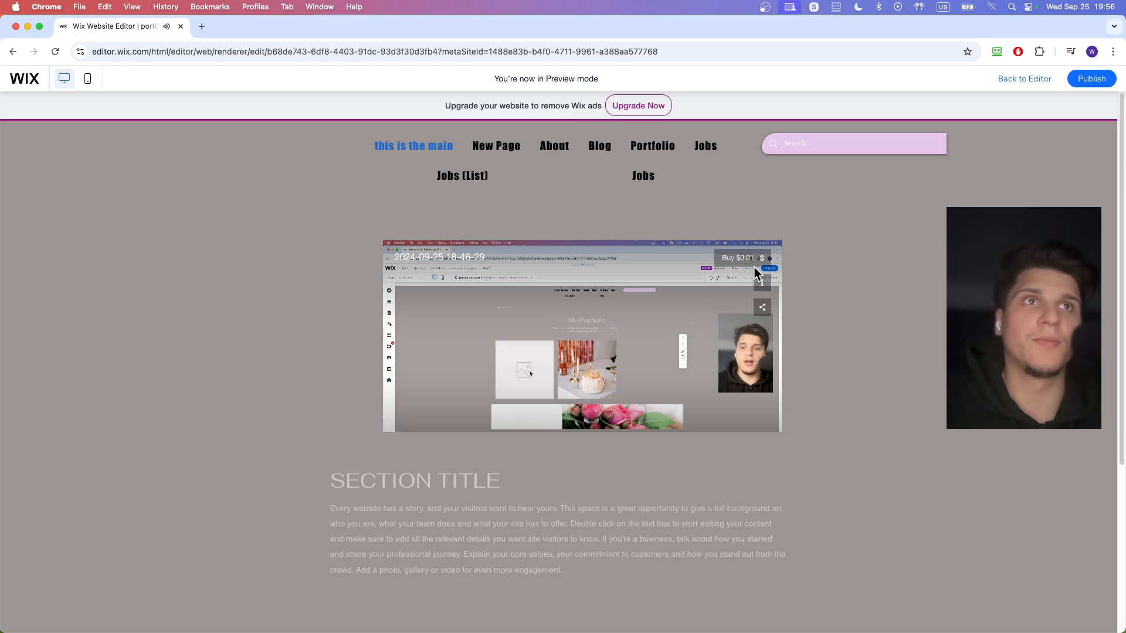
left_click(742, 259)
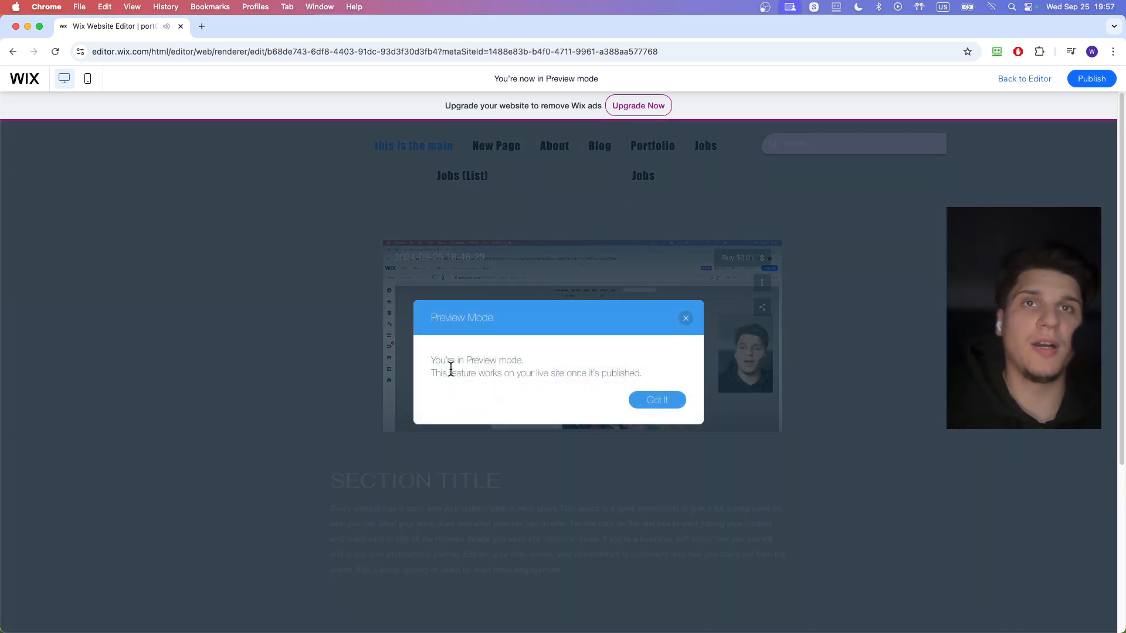
left_click(643, 399)
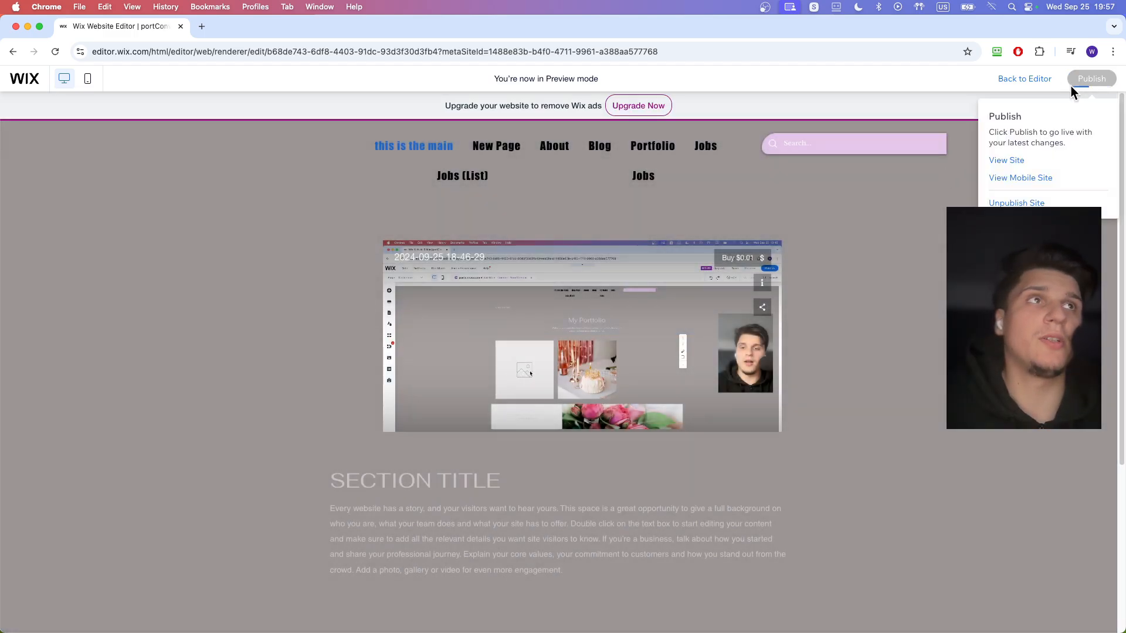
- Publish the site and play the All Videos preview on the live page
left_click(1071, 85)
left_click(663, 307)
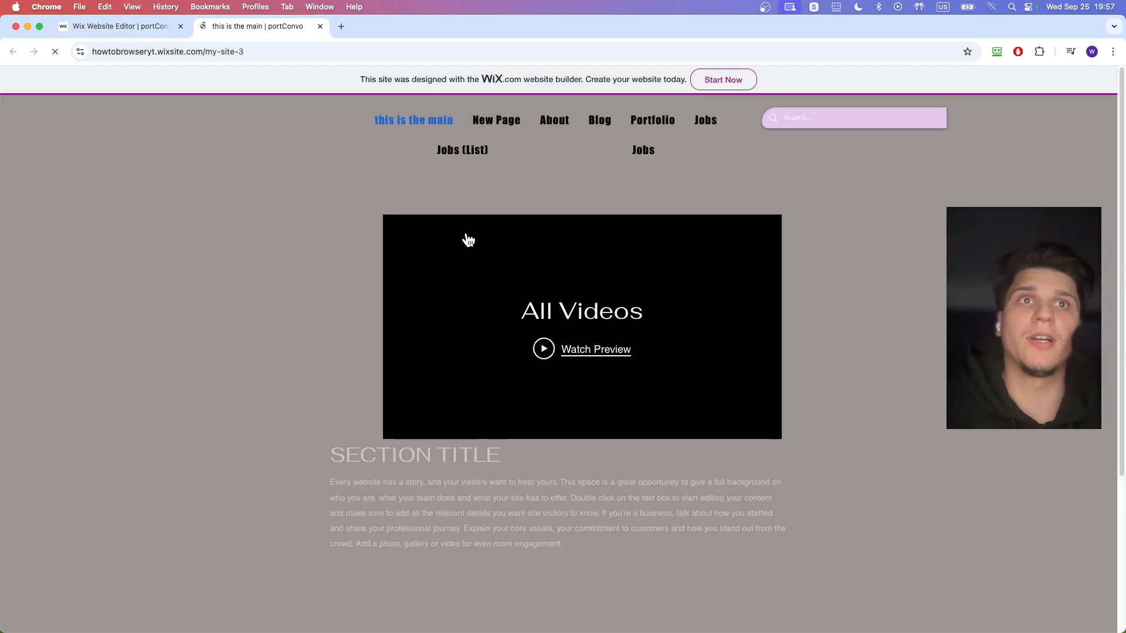
left_click(544, 348)
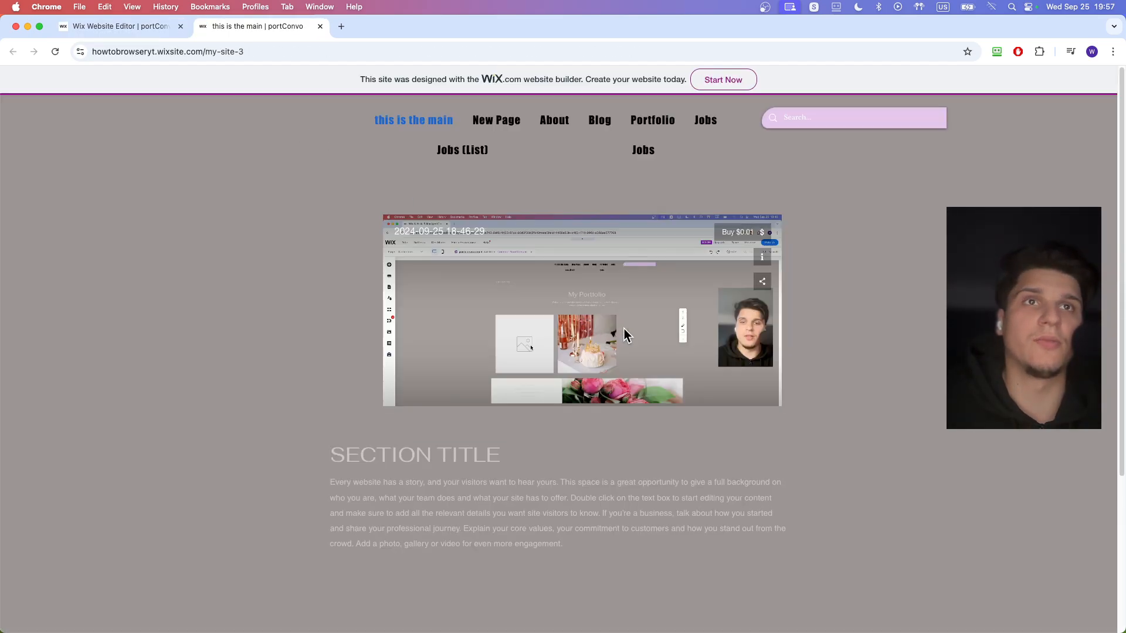
- Test buying the video on the live site by proceeding to checkout, and close the live page
left_click(737, 234)
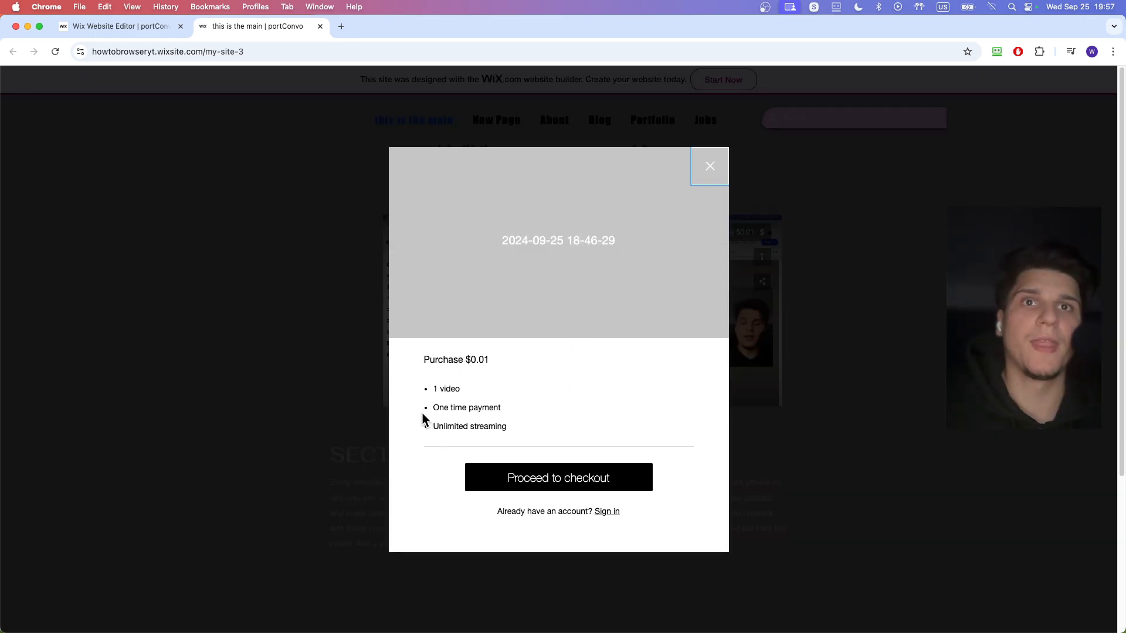
left_click(529, 493)
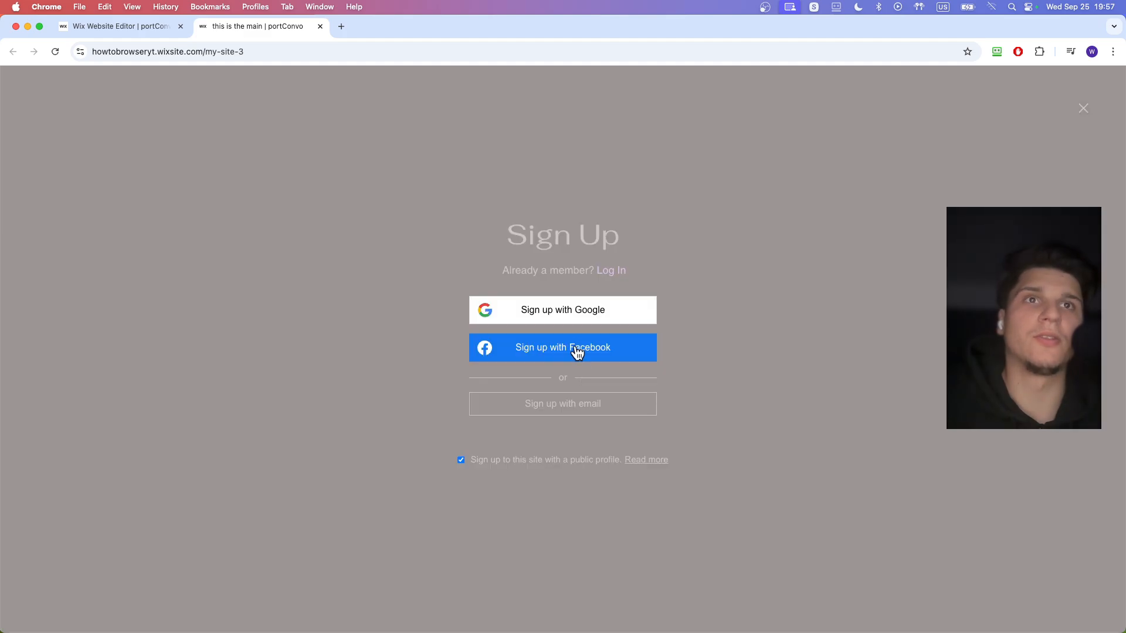
left_click(320, 27)
- Return to the editor and move the Wix Video element slightly up in its section
left_click(745, 233)
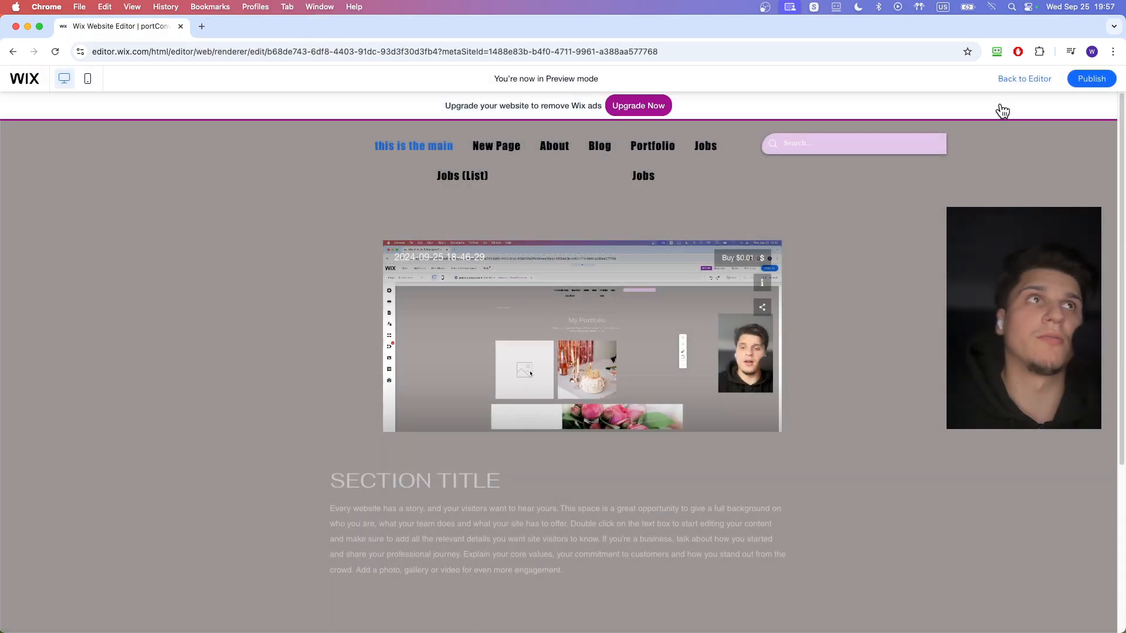
left_click(1025, 79)
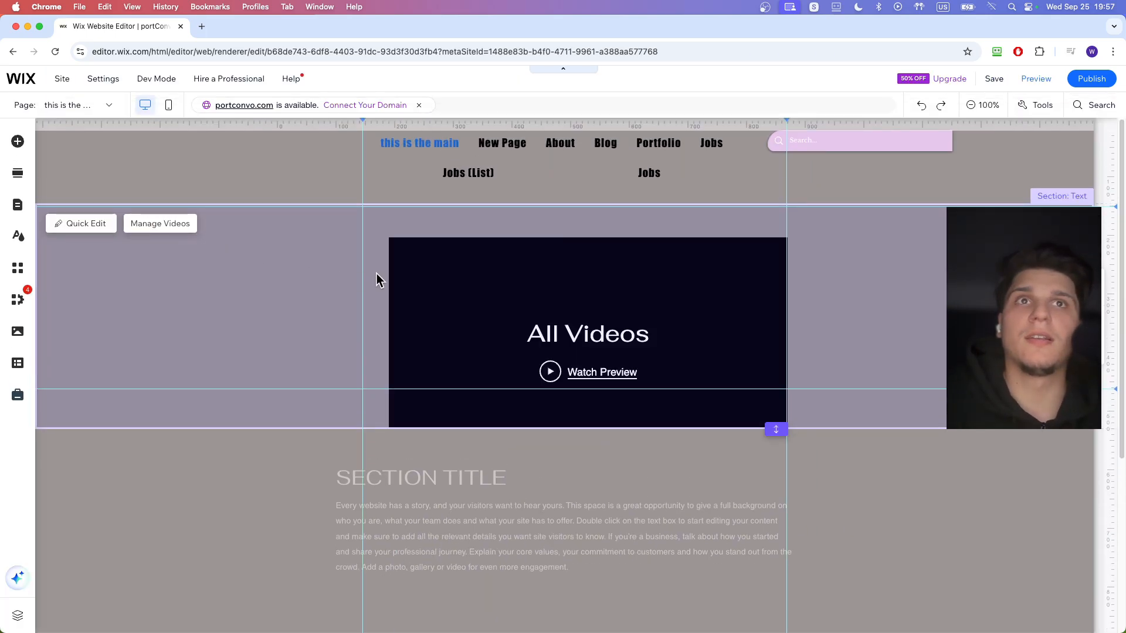
left_click(481, 296)
left_click_drag(480, 296, 461, 278)
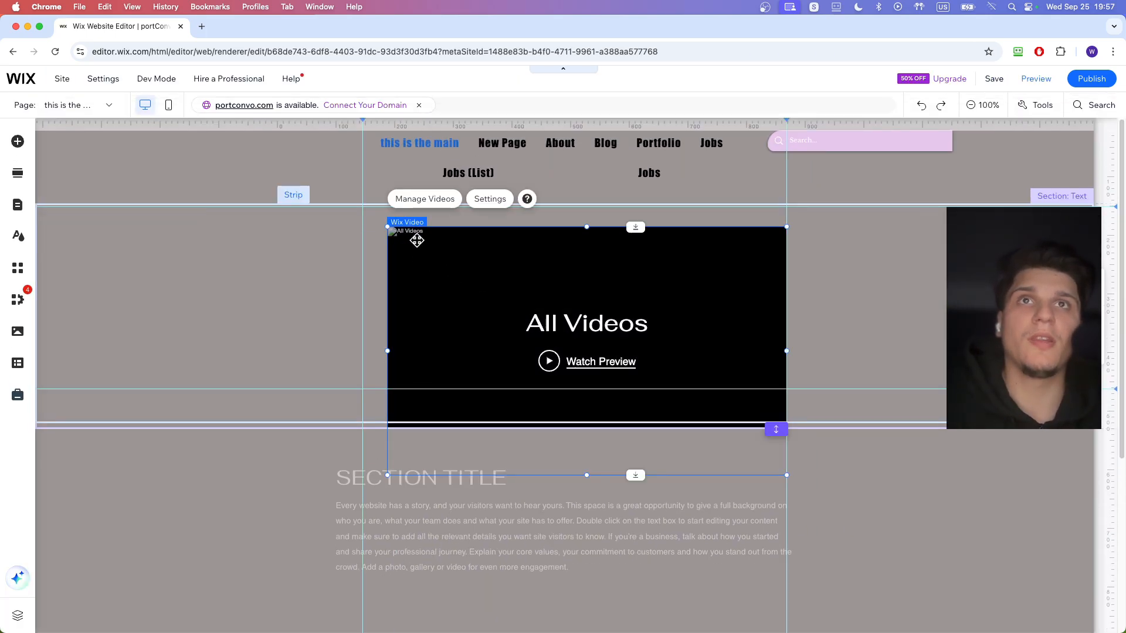
- Move the Wix Video element up to its section's upper edge, narrow the element and extend the section below it
left_click_drag(416, 240, 414, 223)
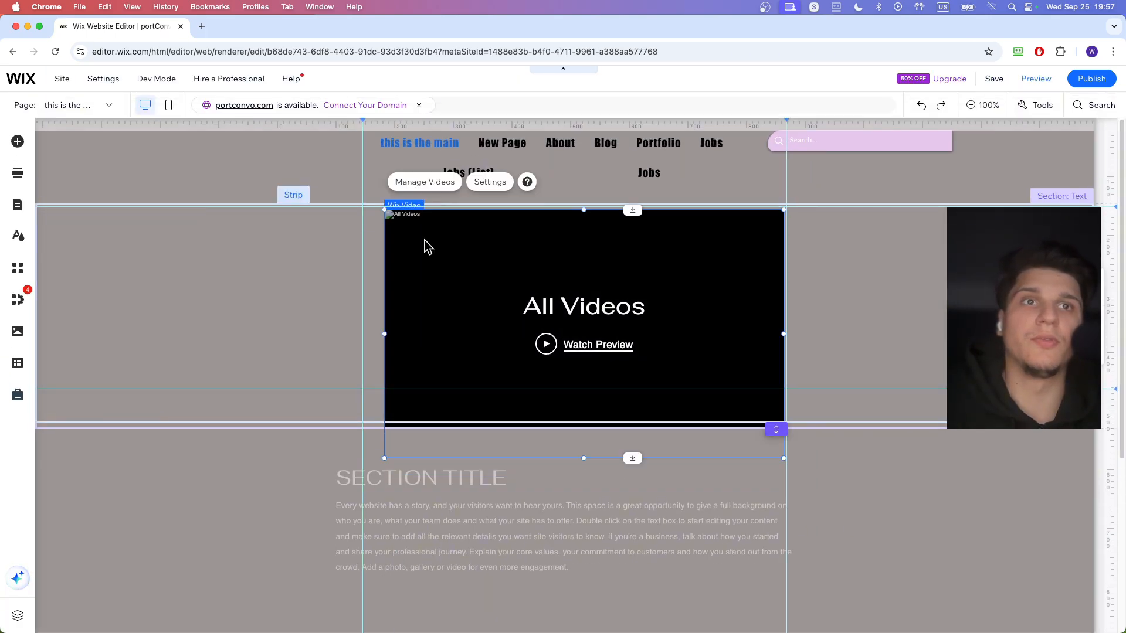
left_click(814, 433)
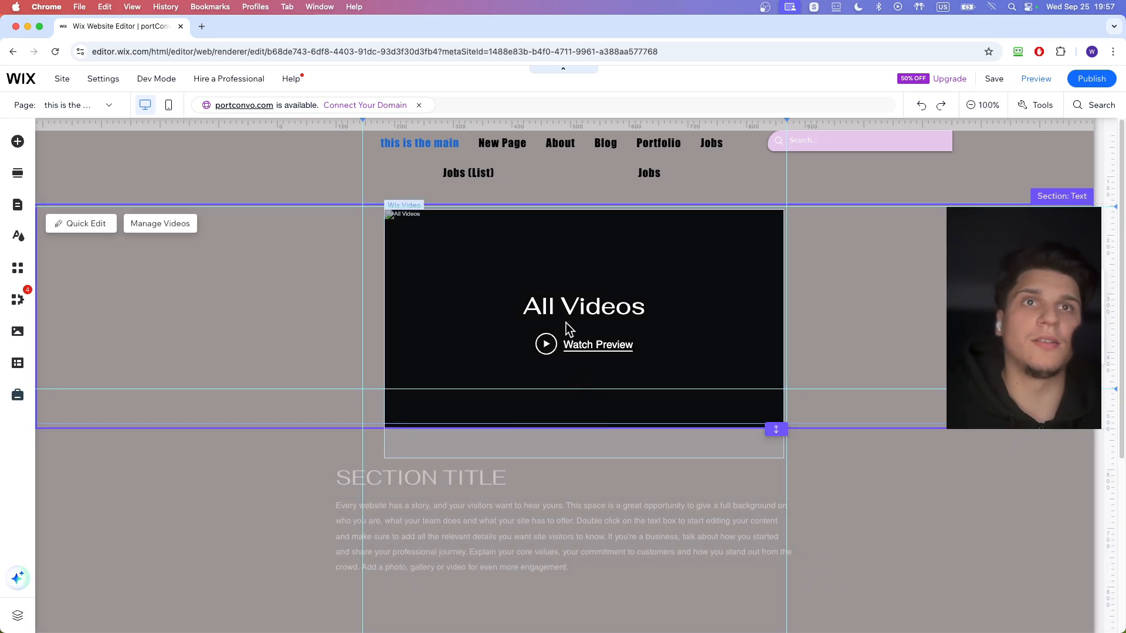
left_click(450, 276)
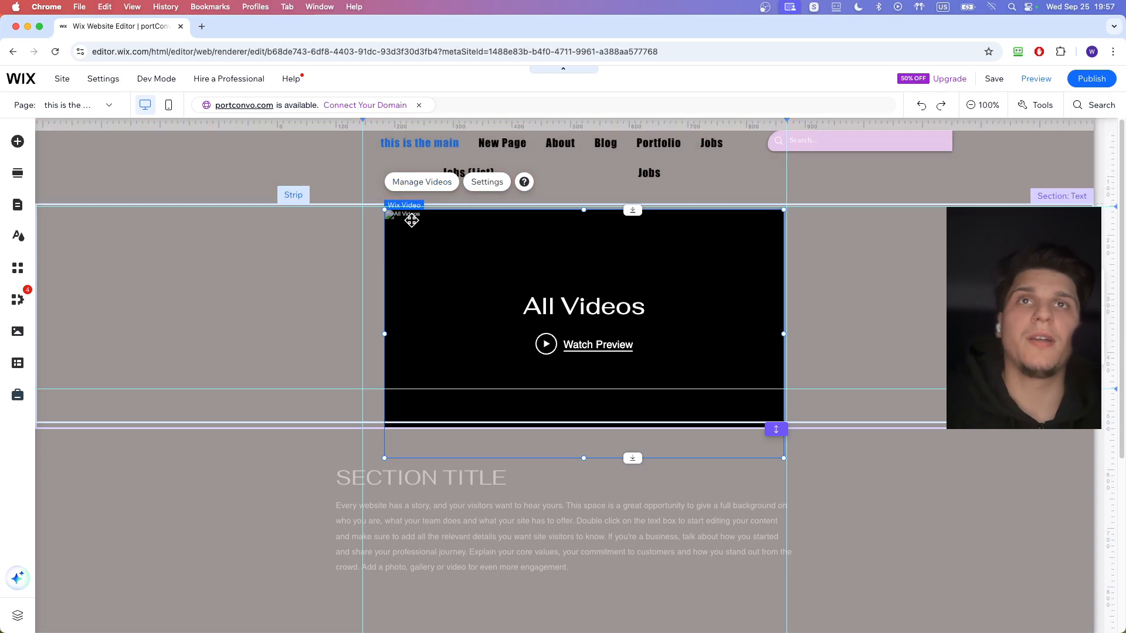
left_click_drag(415, 228, 413, 229)
left_click_drag(456, 261, 434, 244)
left_click_drag(502, 333, 500, 320)
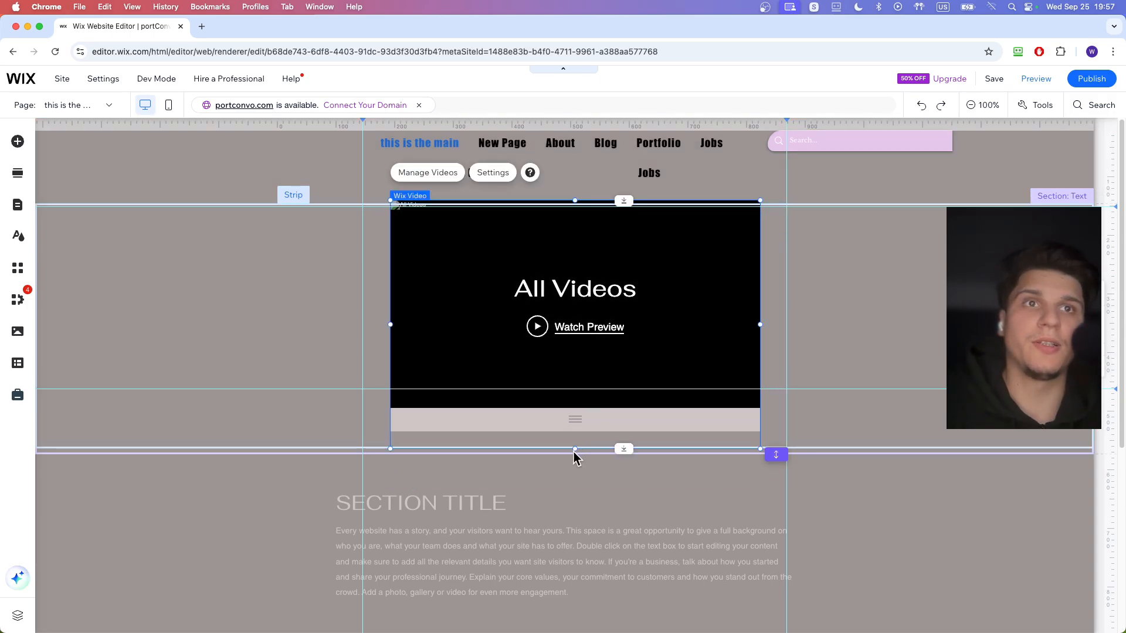
left_click_drag(575, 449, 579, 421)
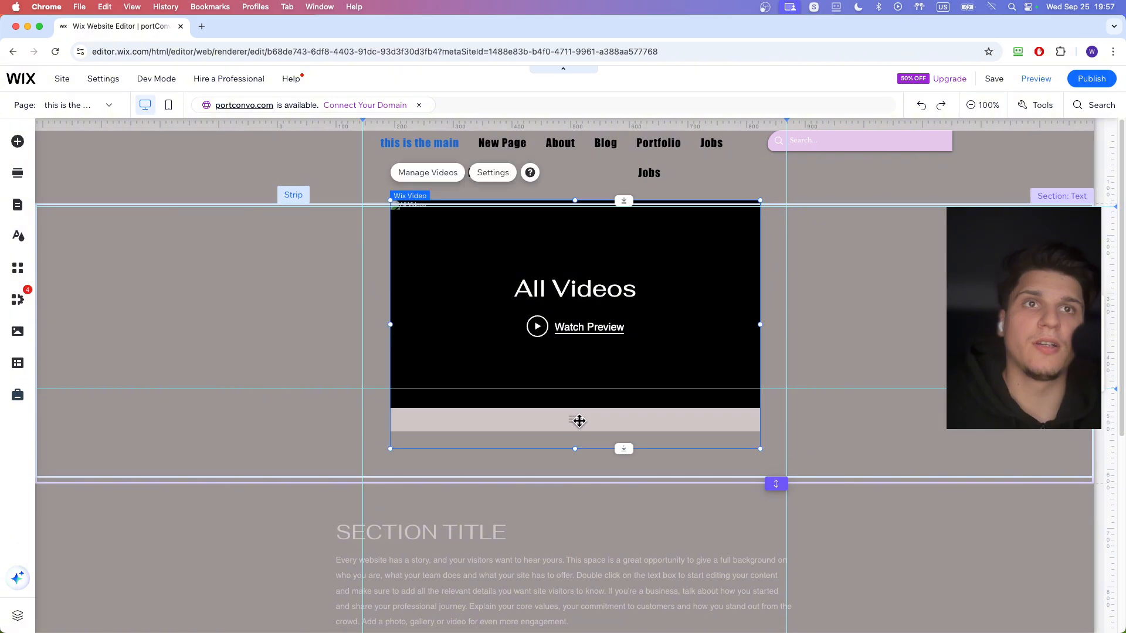
- Open the video's details from video management and set its trailer to show the first 20 sec of video
left_click(439, 174)
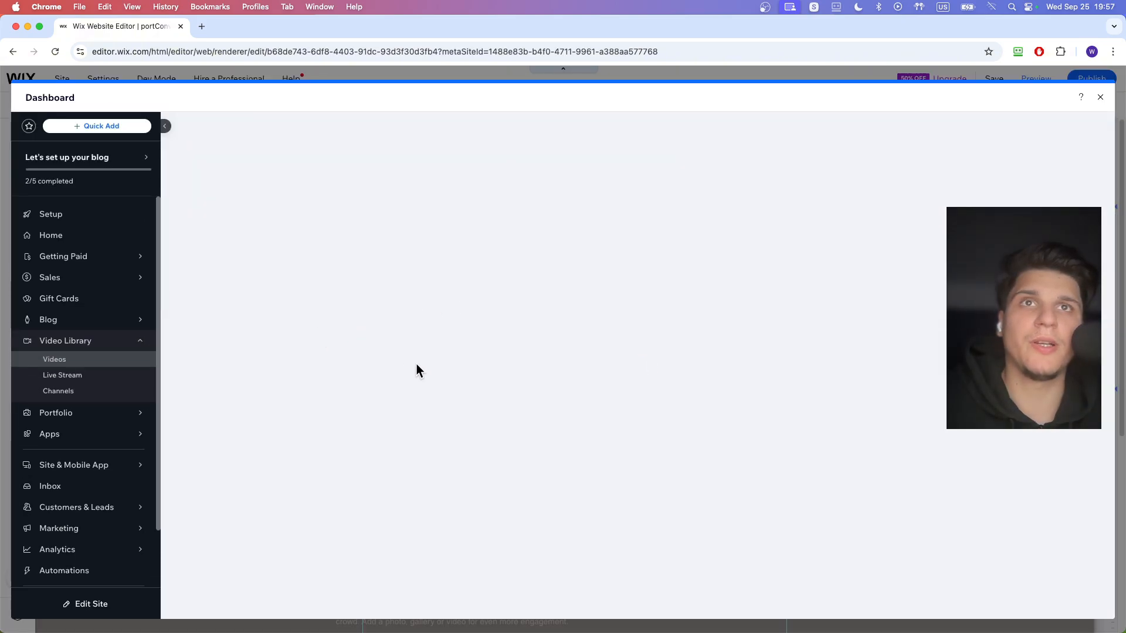
left_click(891, 277)
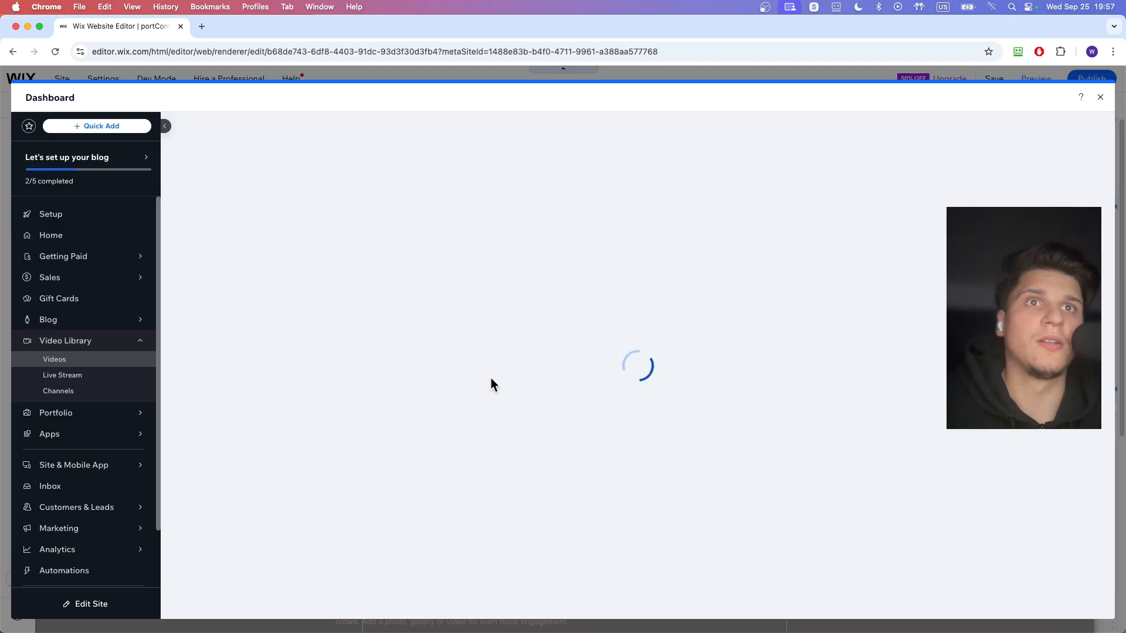
scroll(510, 407, "down", 6)
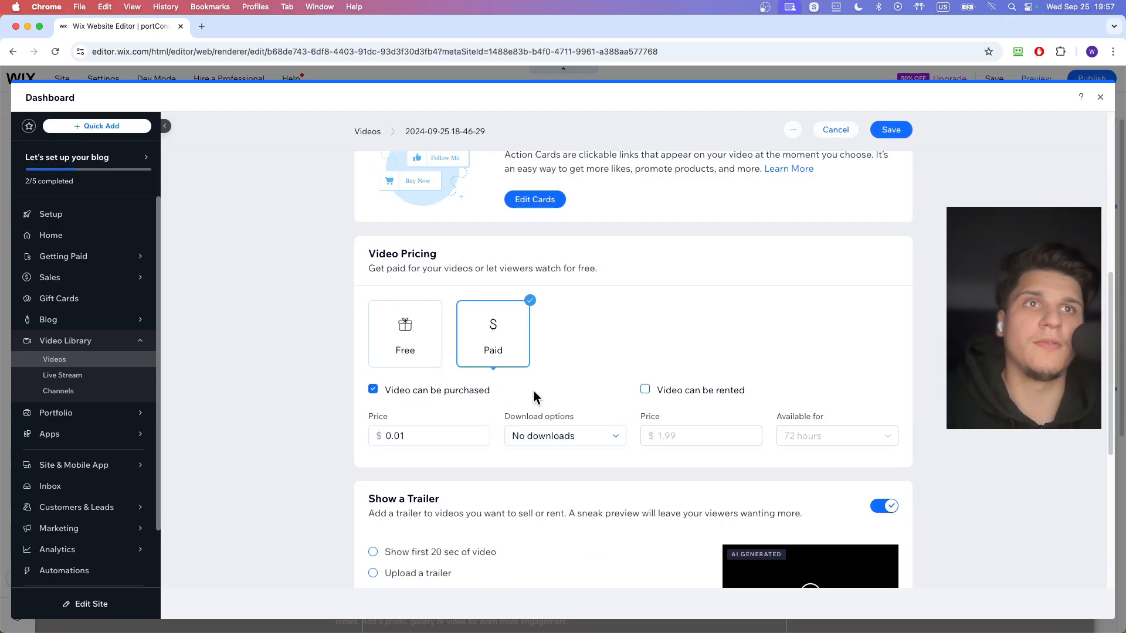
scroll(533, 391, "up", 7)
scroll(557, 374, "down", 12)
scroll(557, 374, "up", 5)
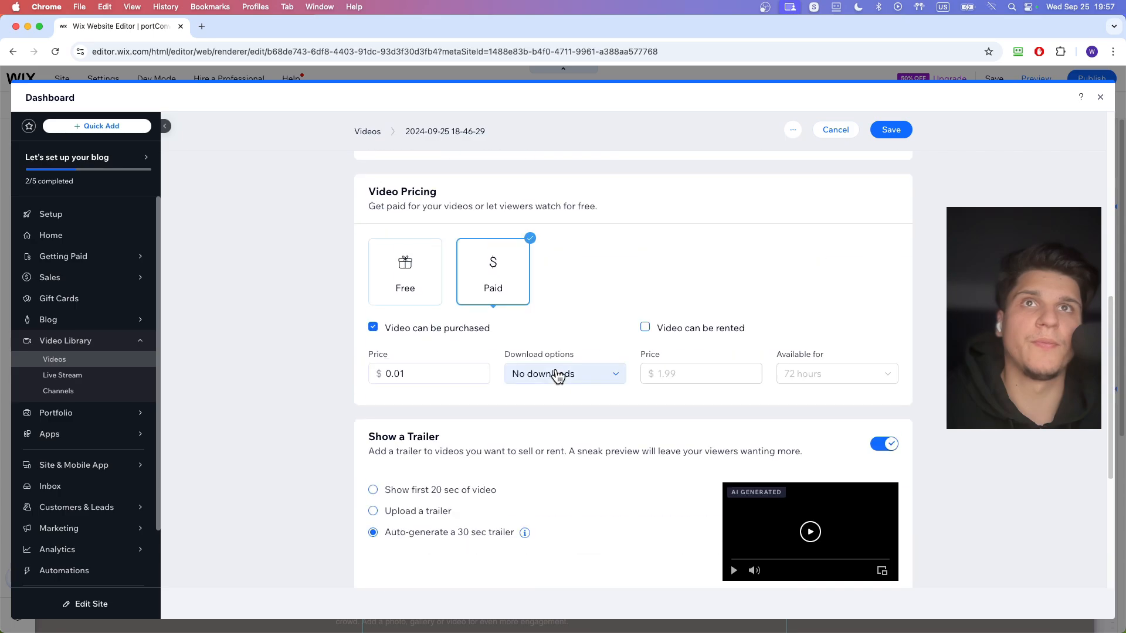
left_click(373, 511)
scroll(471, 523, "down", 1)
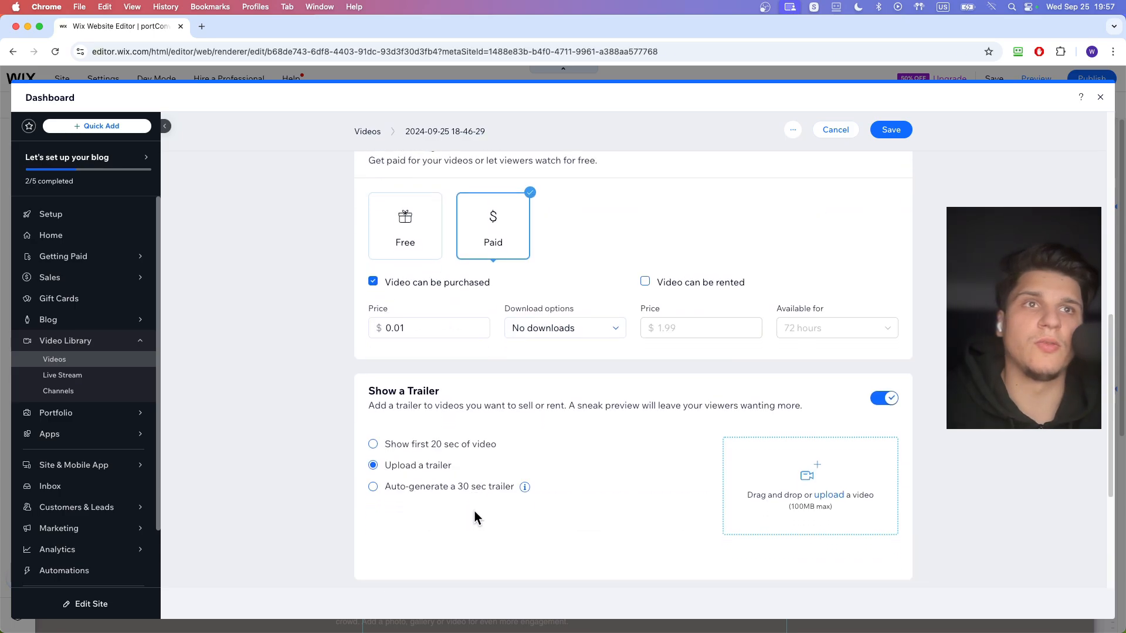
left_click(375, 446)
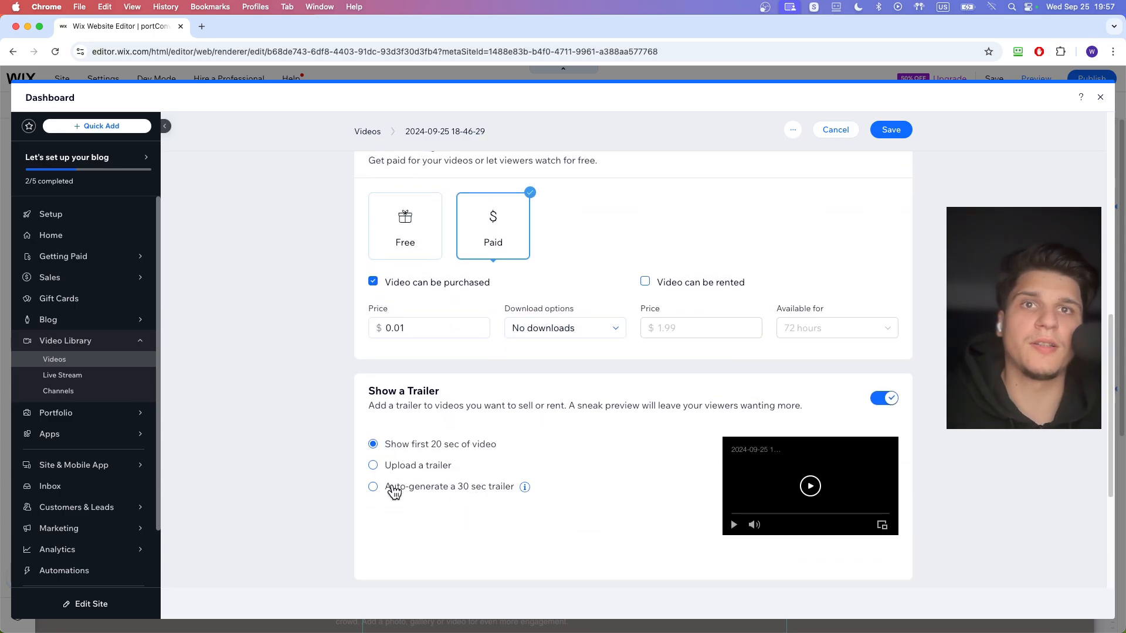
scroll(448, 488, "down", 5)
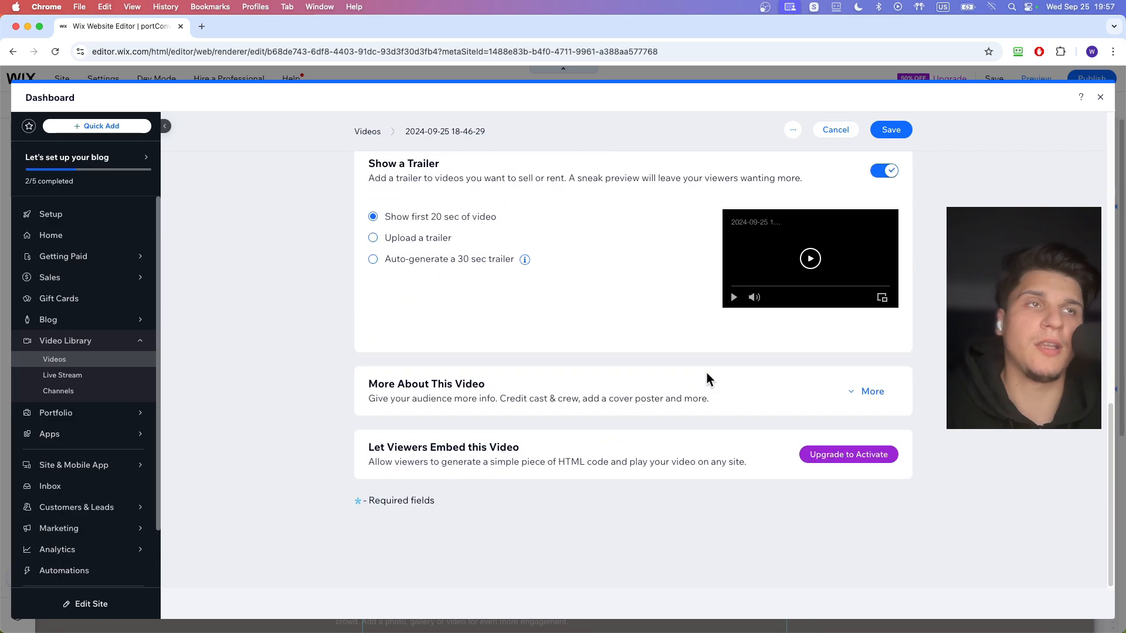
- Save the video's settings and close the dashboard
scroll(708, 372, "up", 10)
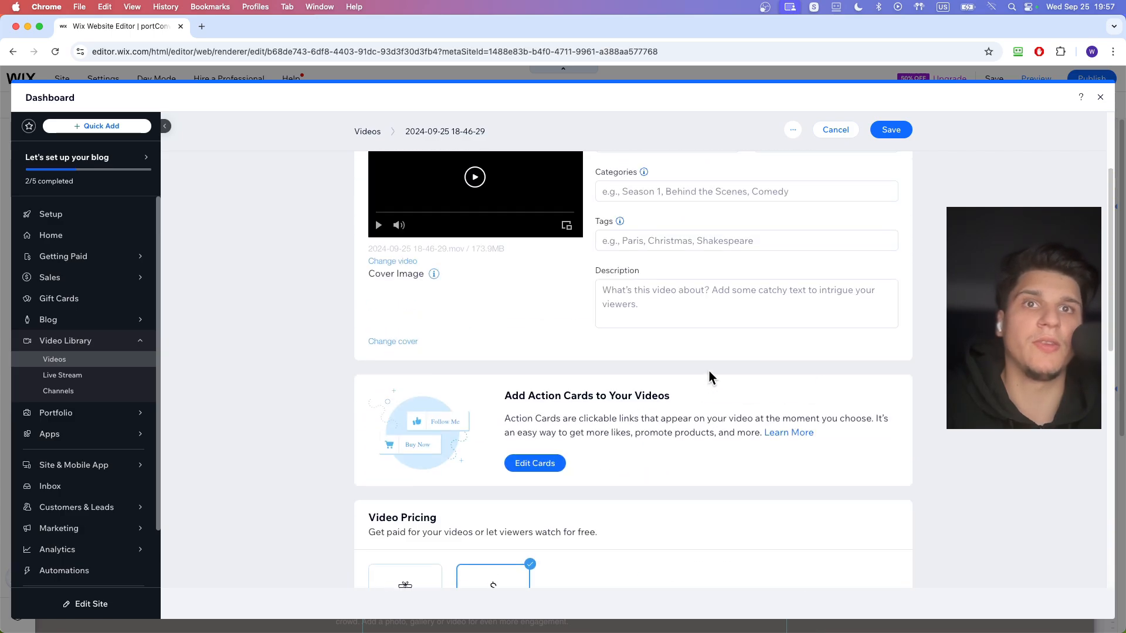
scroll(708, 372, "down", 4)
scroll(708, 368, "down", 7)
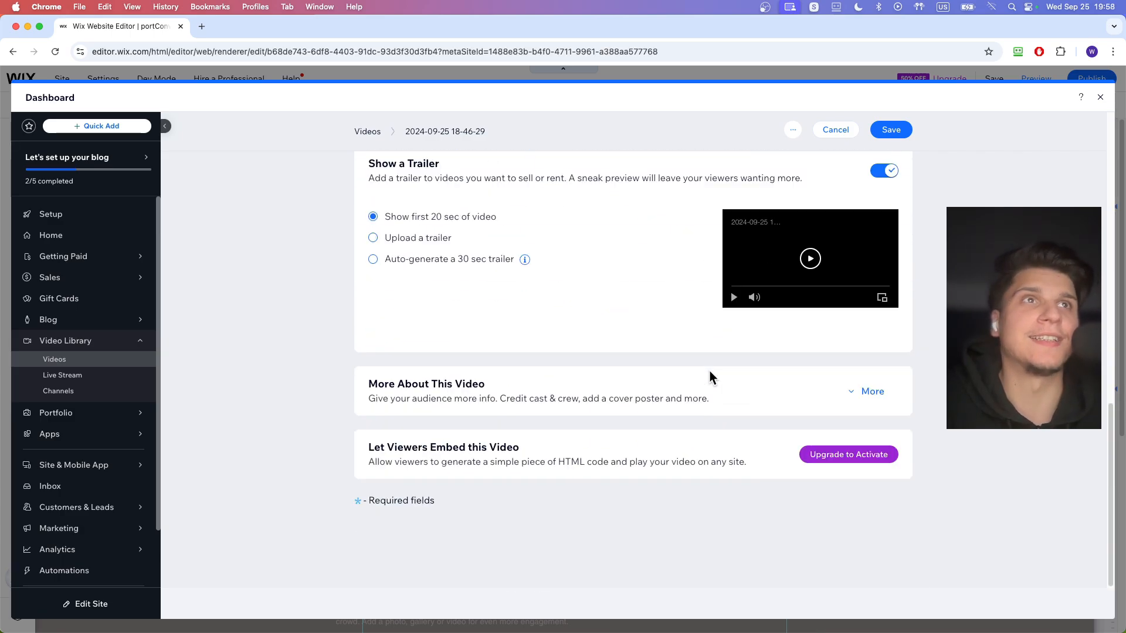
scroll(708, 368, "up", 16)
left_click(773, 158)
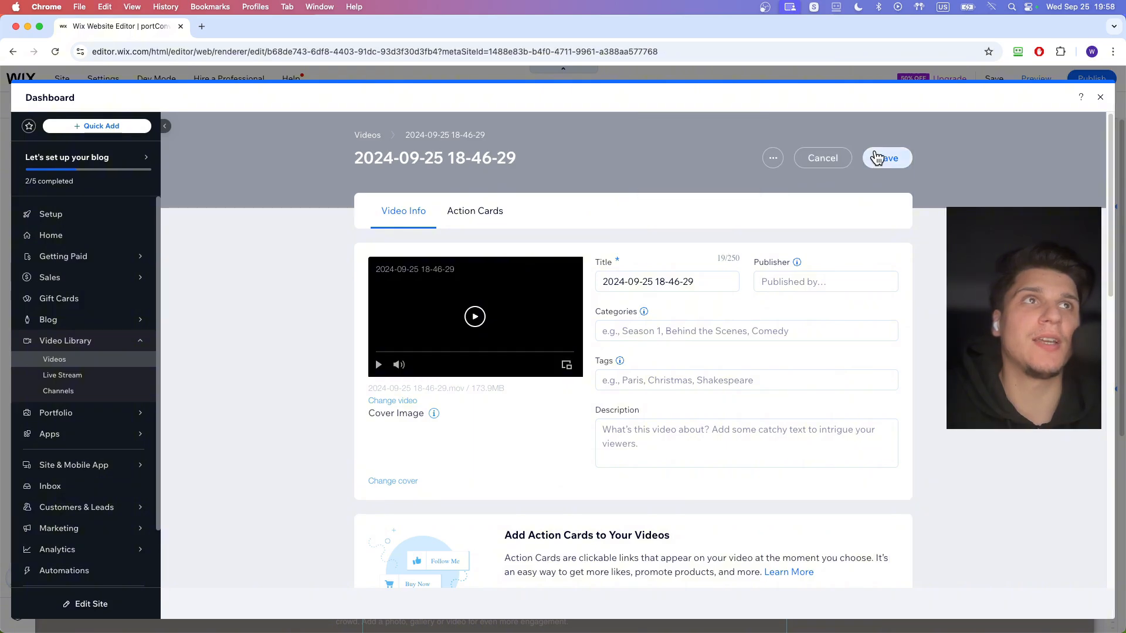
left_click(874, 156)
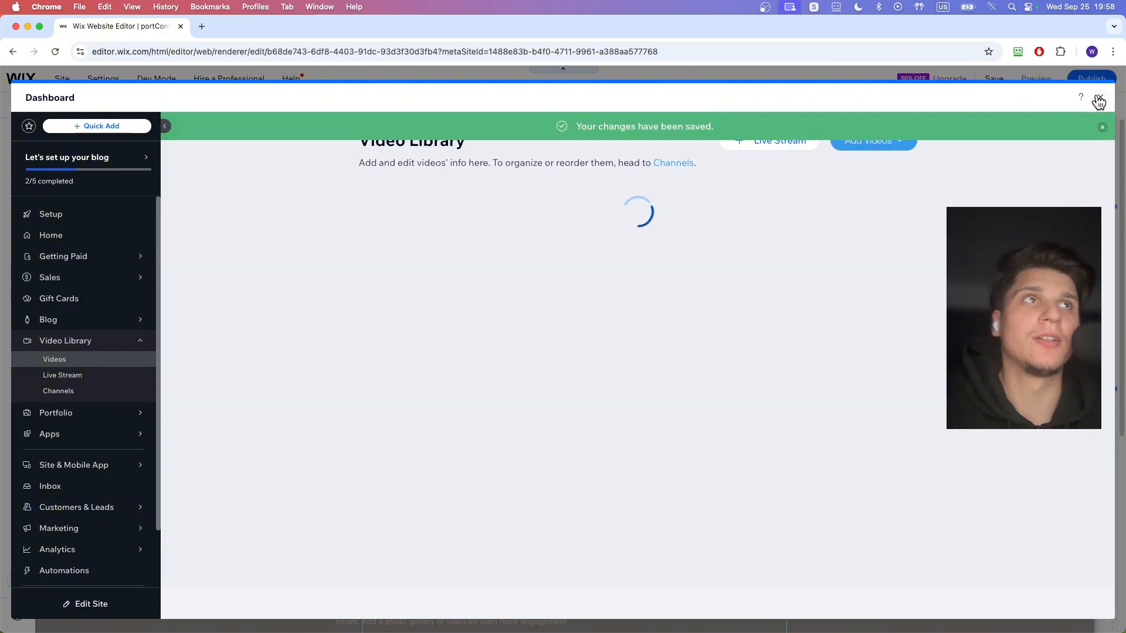
left_click(1099, 100)
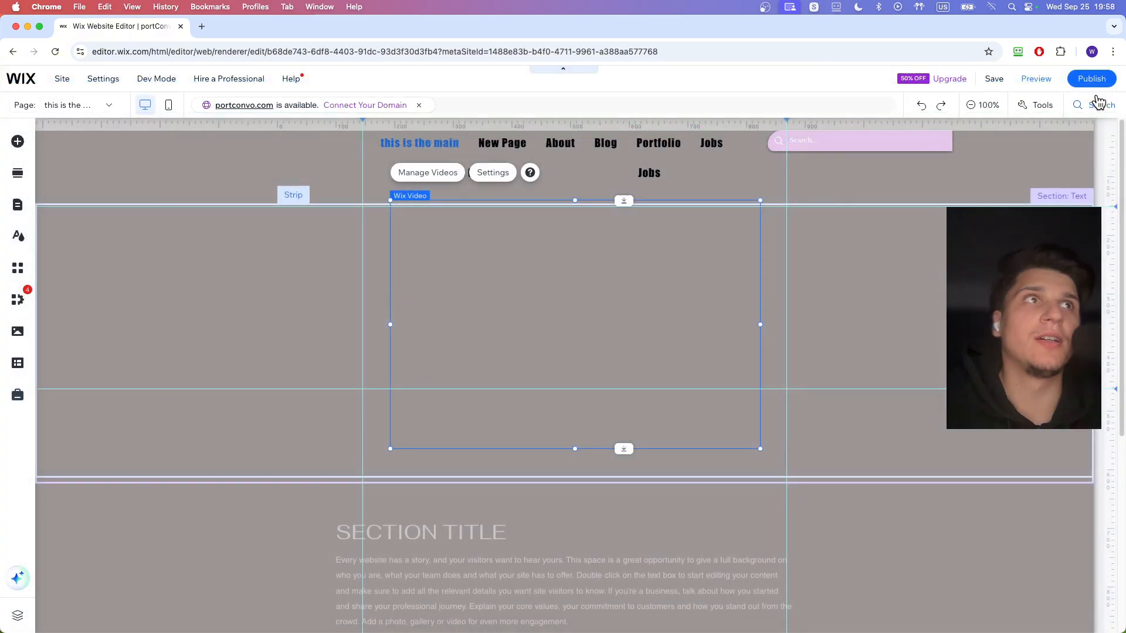
- Publish the site, open the live page and play the video preview, muting its sound
left_click(1082, 81)
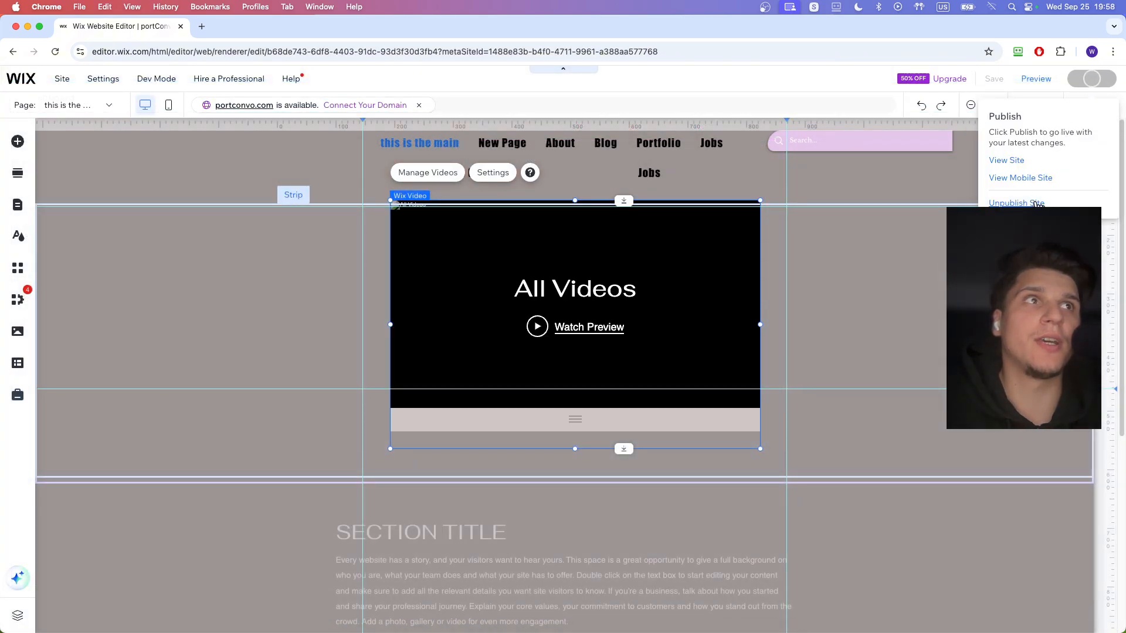
left_click(642, 304)
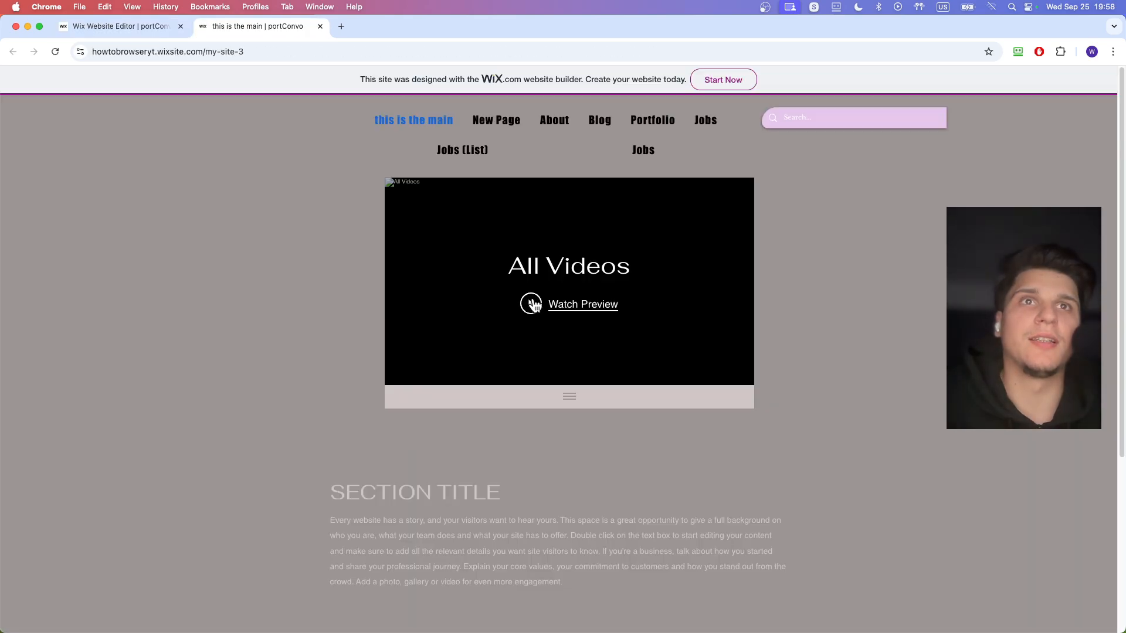
left_click(530, 304)
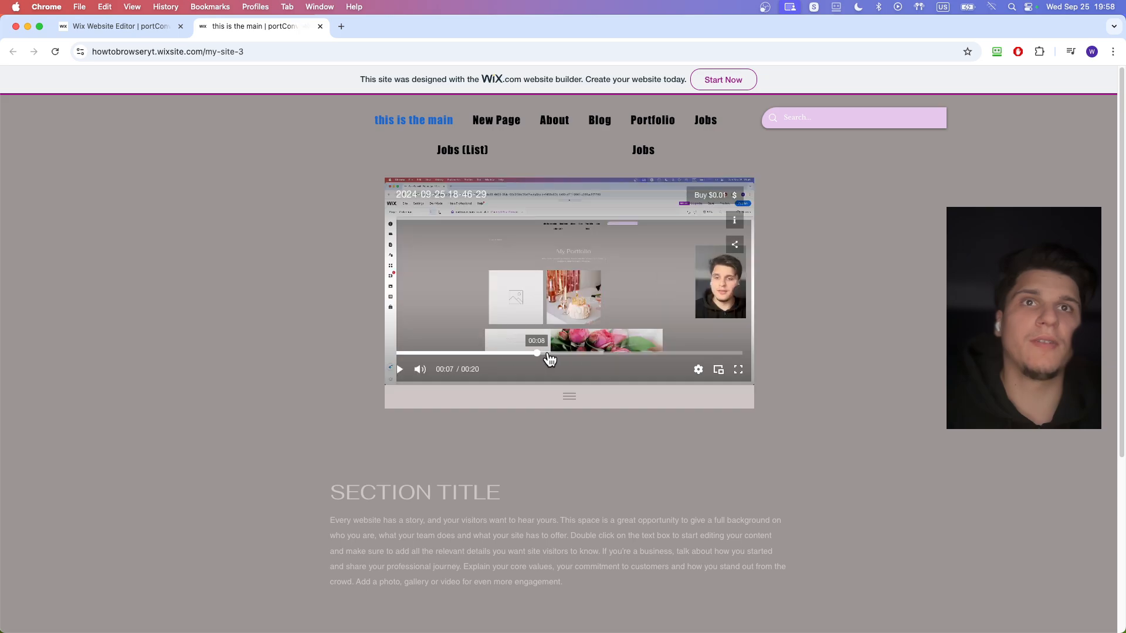
mouse_move(628, 313)
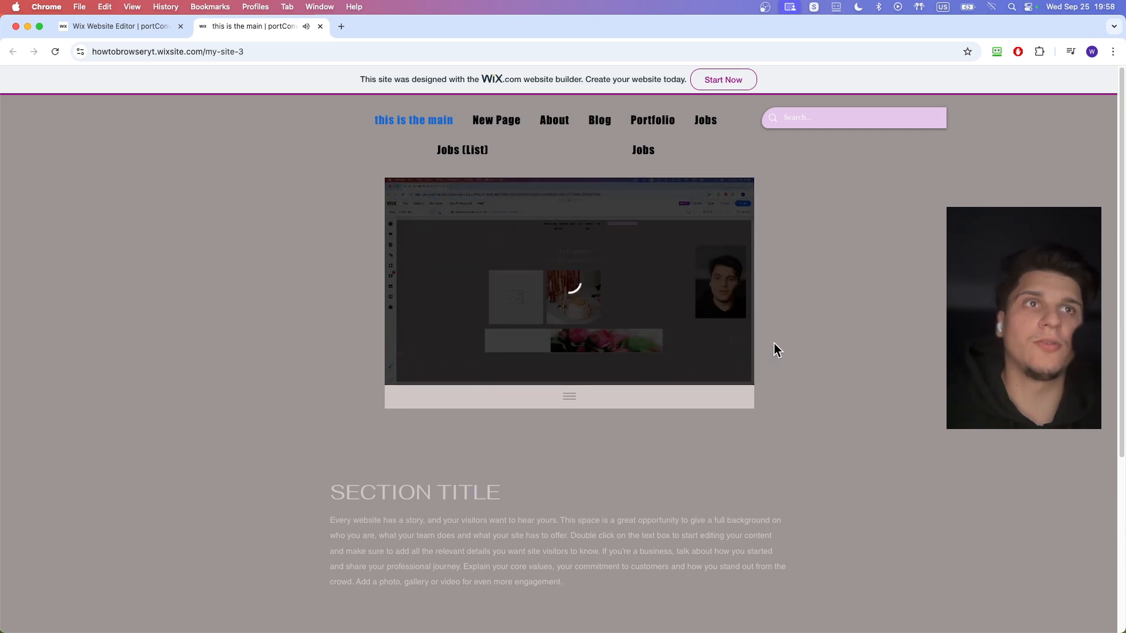
mouse_move(572, 269)
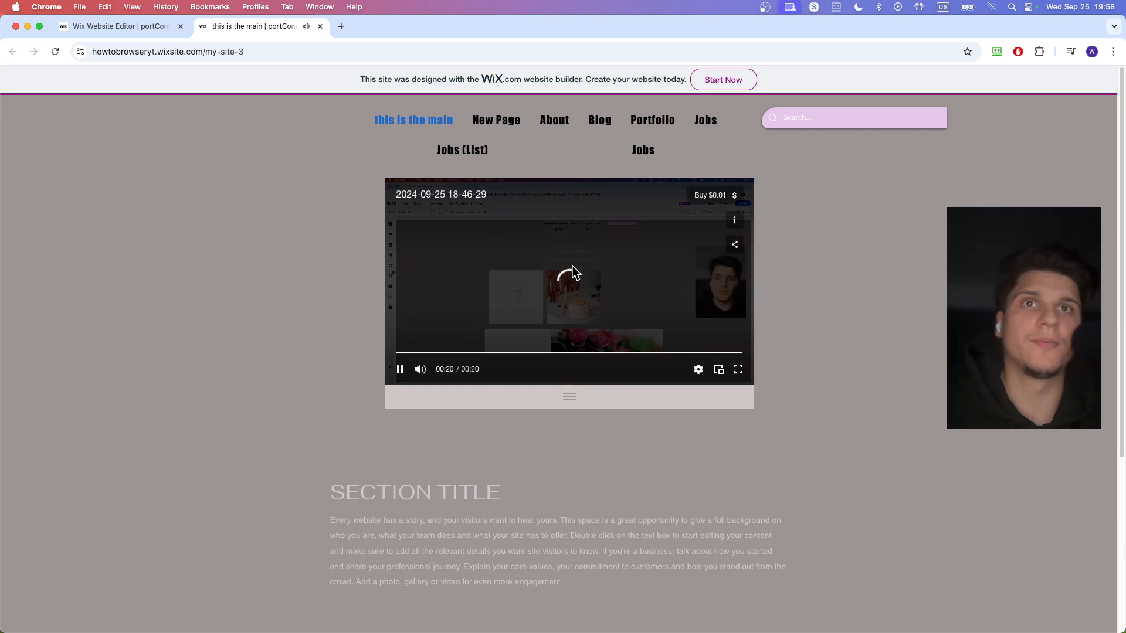
left_click(419, 370)
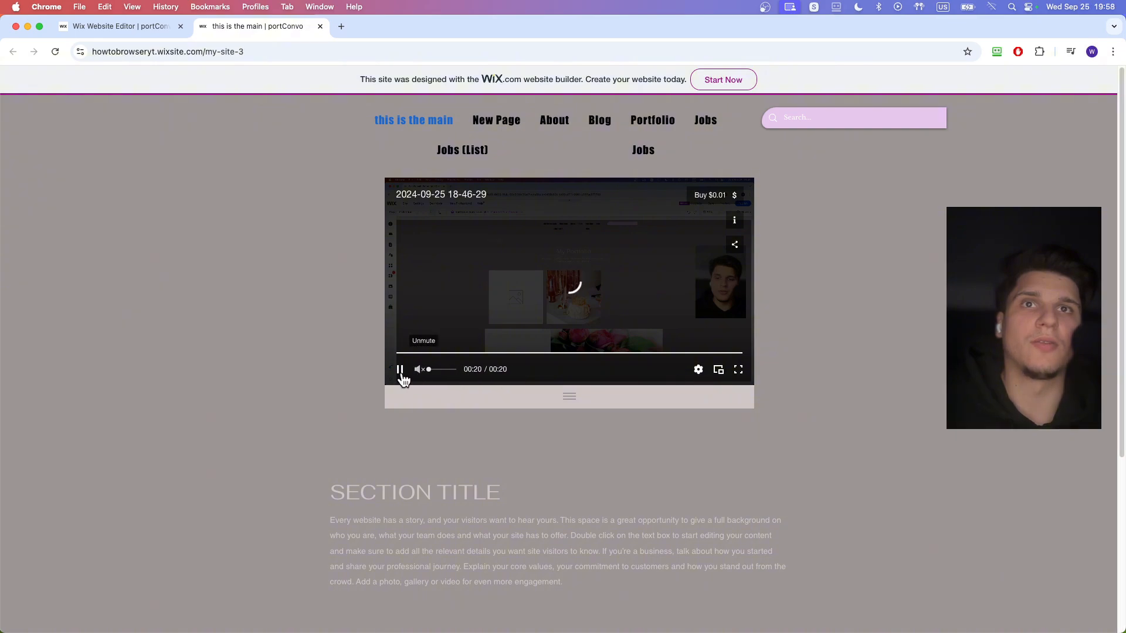
left_click(399, 369)
- Choose the video from the player's video list, dismiss its purchase offer and close the live page
left_click(570, 400)
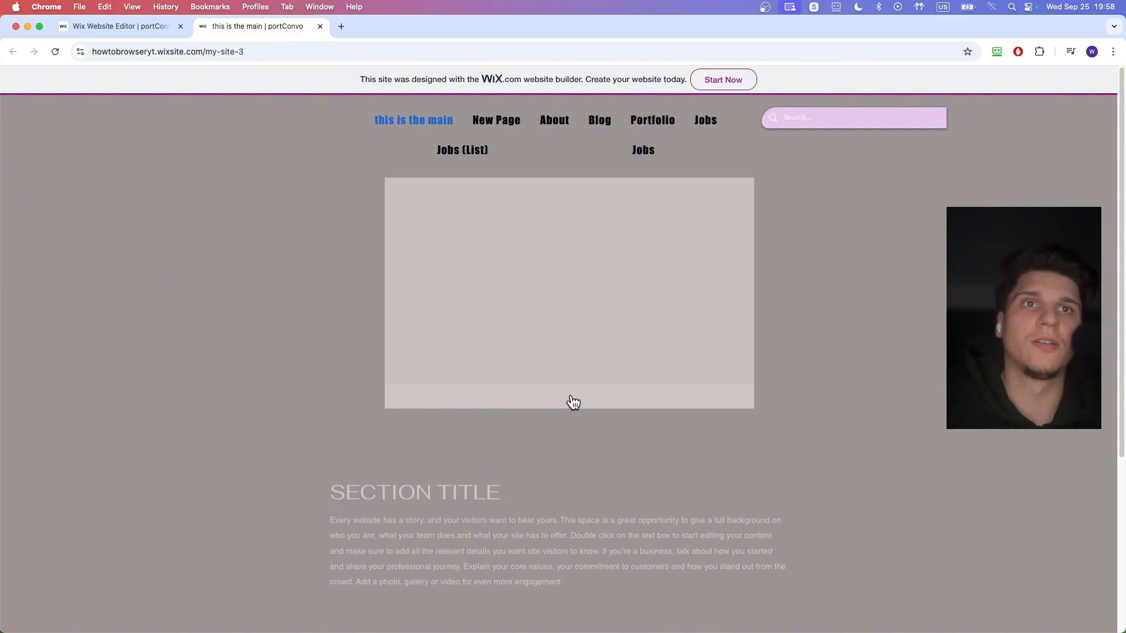
left_click(480, 245)
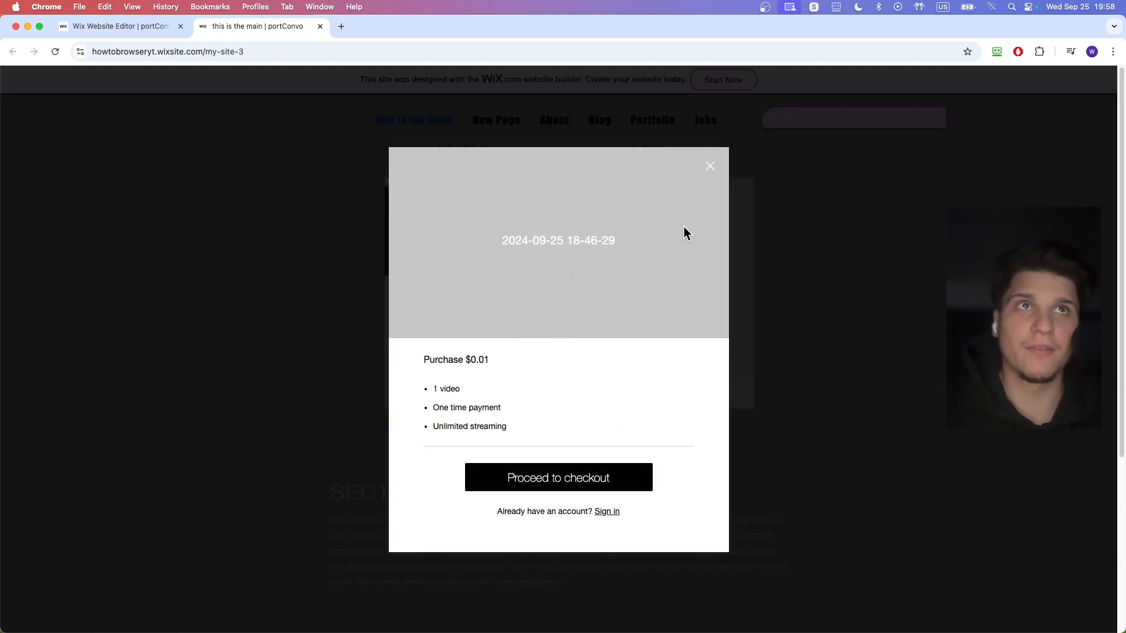
left_click(709, 167)
left_click(320, 26)
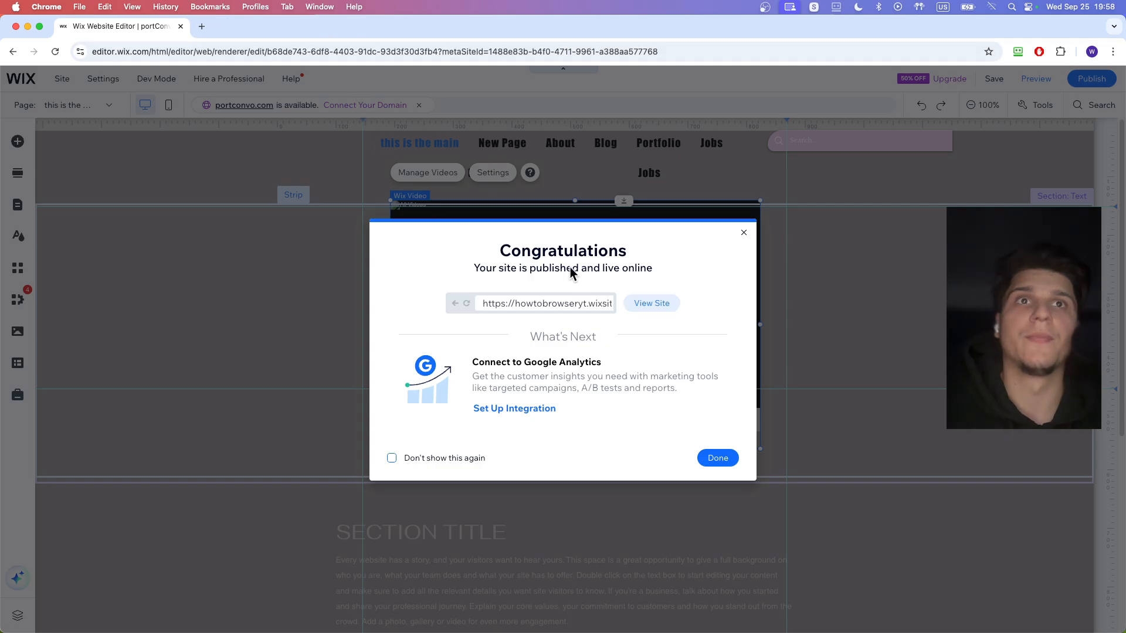
- Dismiss the publish confirmation and open the list of site pages
left_click(743, 237)
left_click(96, 105)
left_click(58, 178)
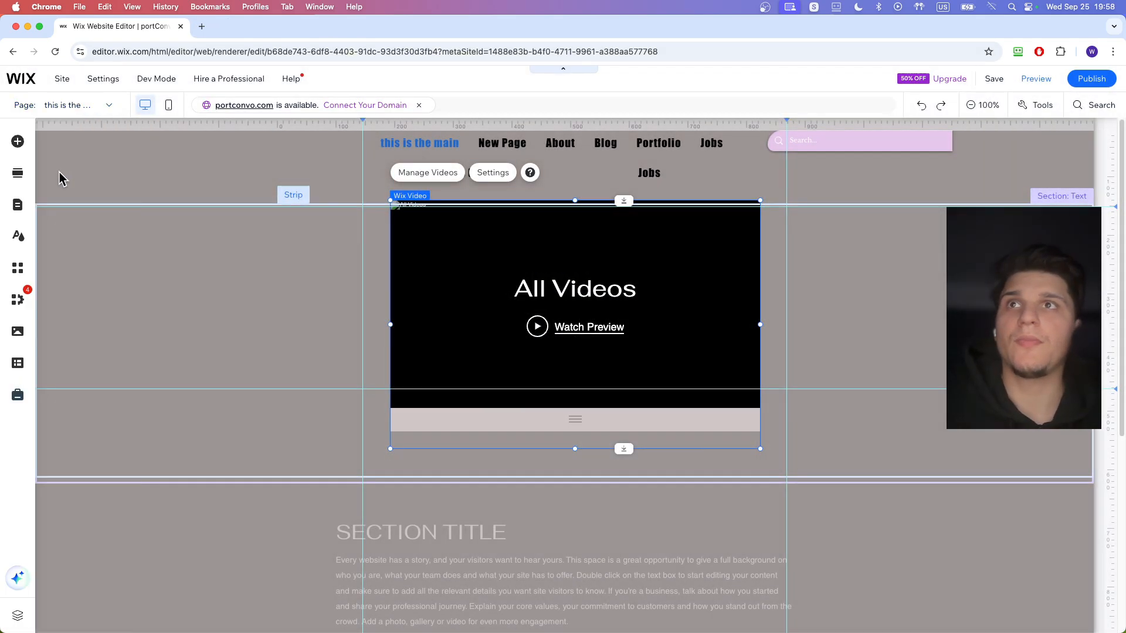
left_click(19, 209)
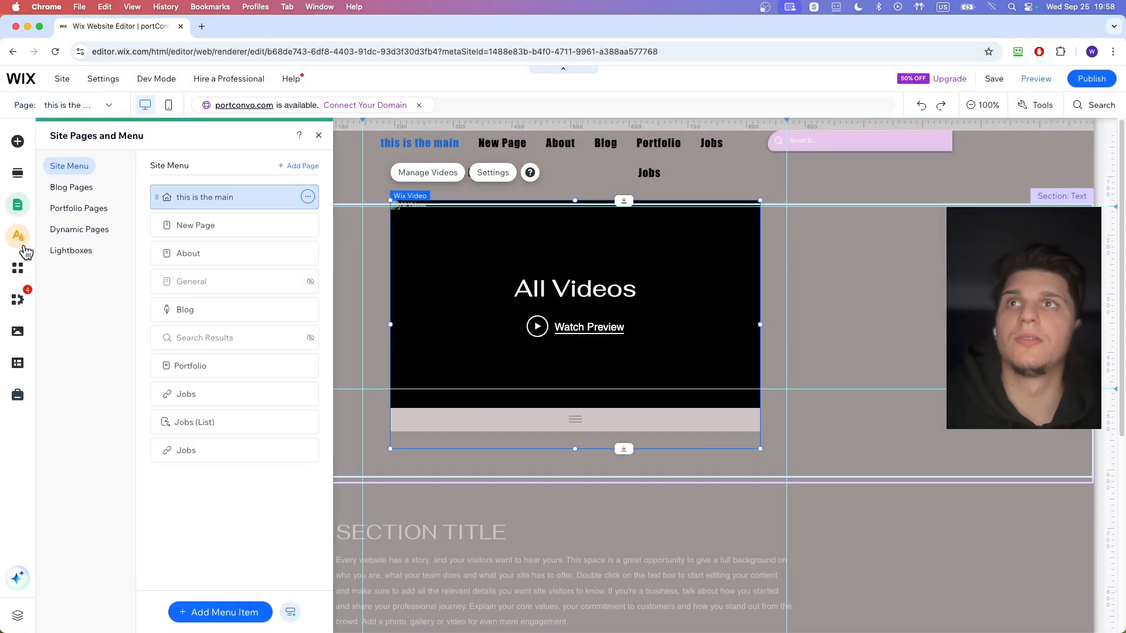
- Look through the management options of the installed business apps, including Wix Video, Wix Blog and Wix Portfolio, and close the list
left_click(24, 295)
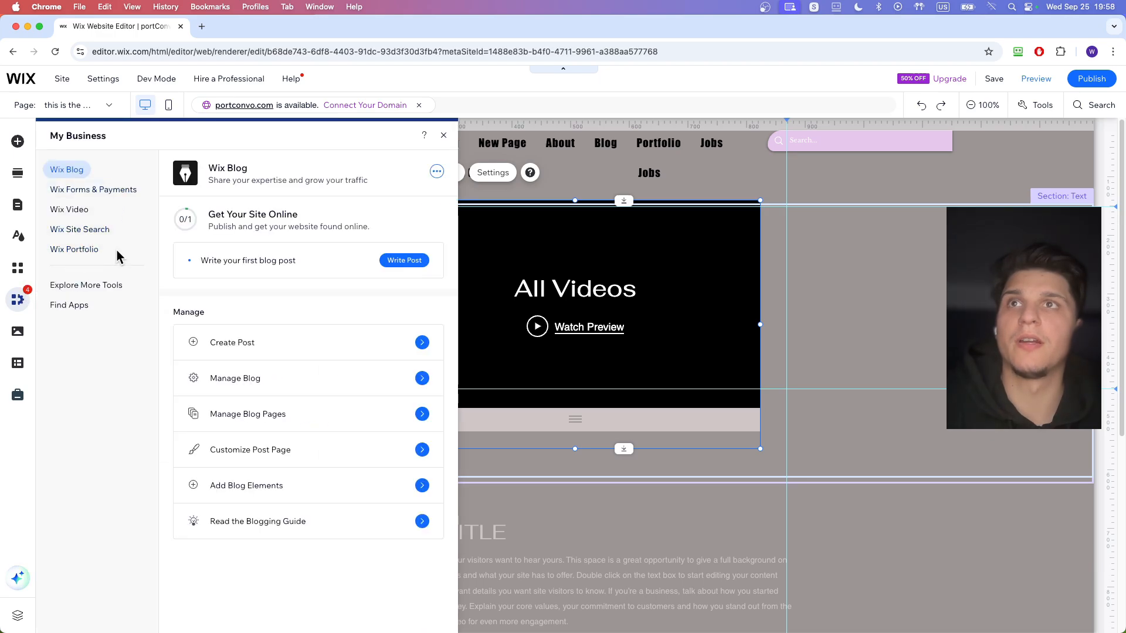
left_click(100, 189)
left_click(97, 210)
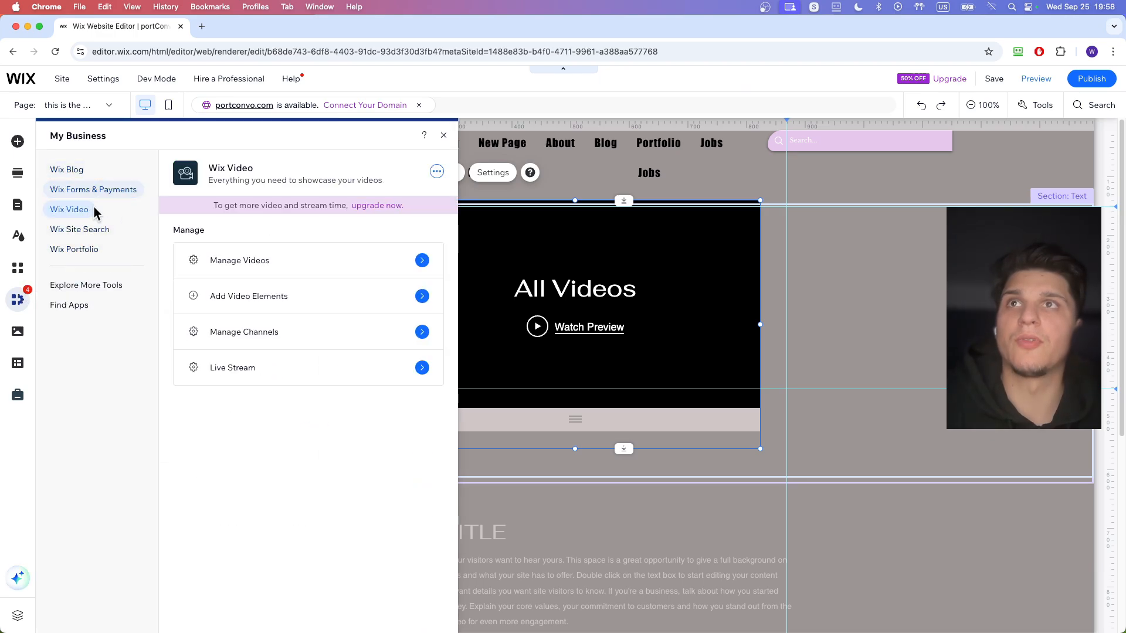
left_click(94, 230)
left_click(95, 250)
left_click(70, 171)
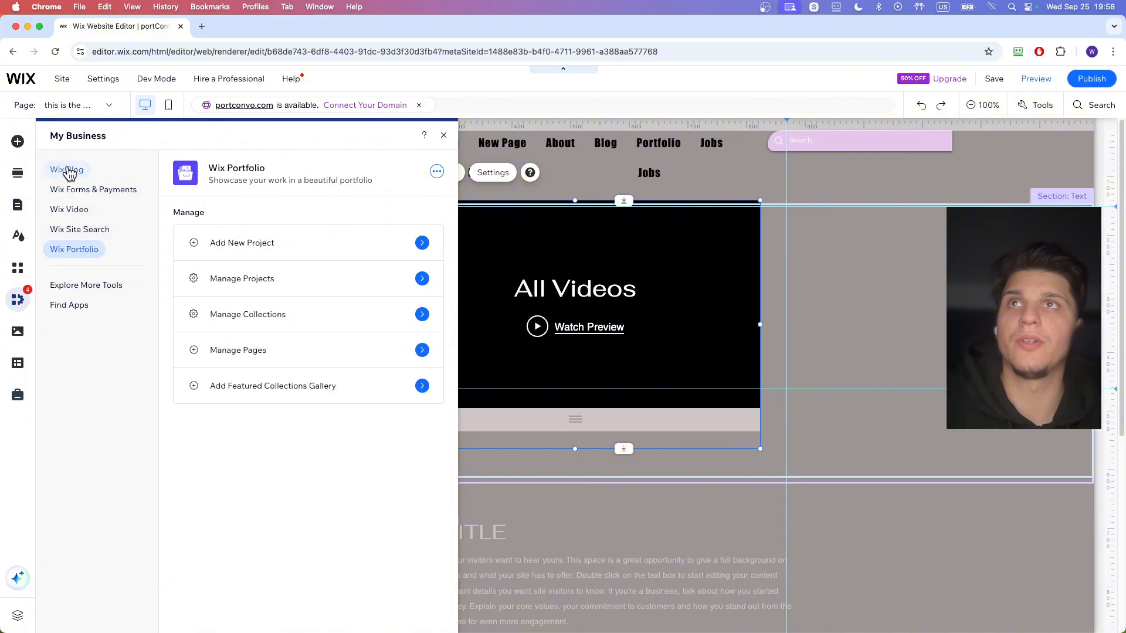
left_click(71, 229)
left_click(73, 209)
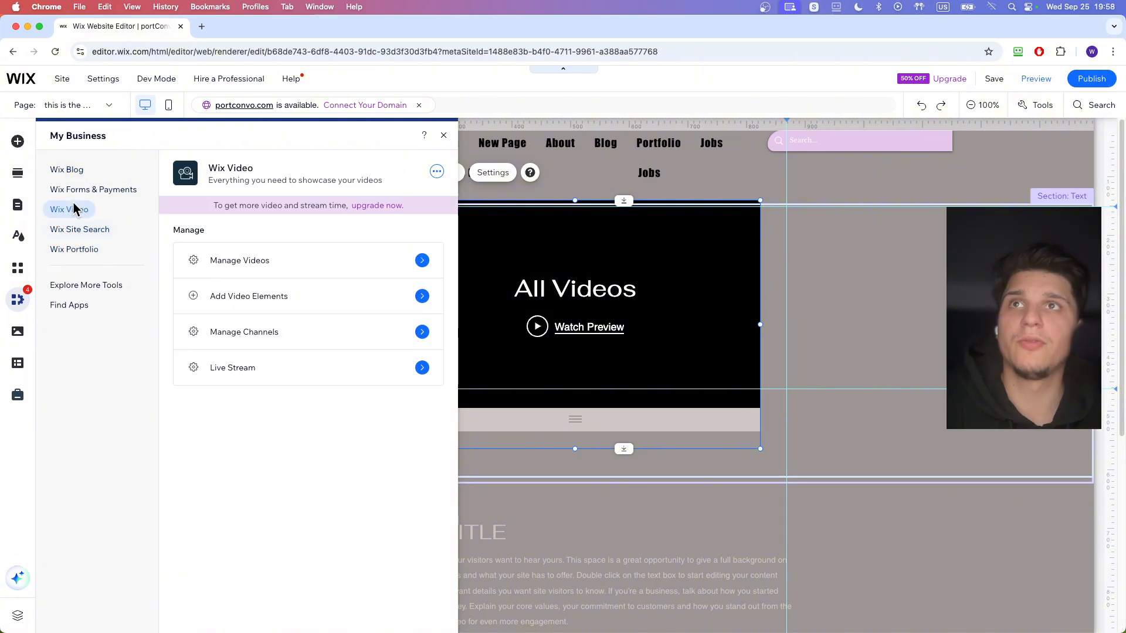
left_click(437, 172)
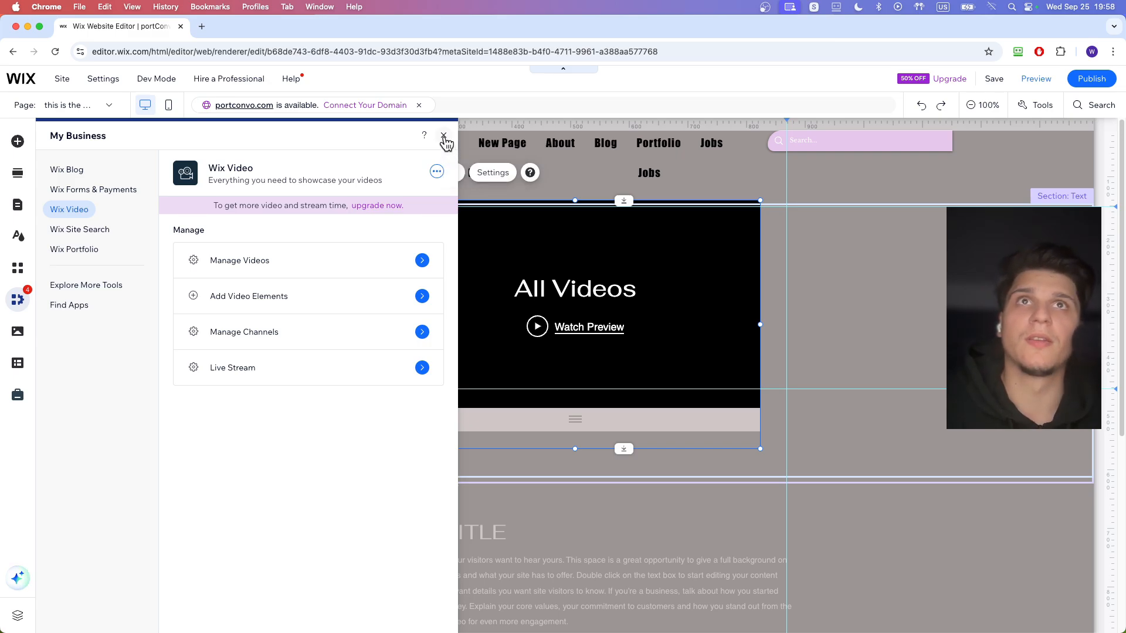
left_click(444, 137)
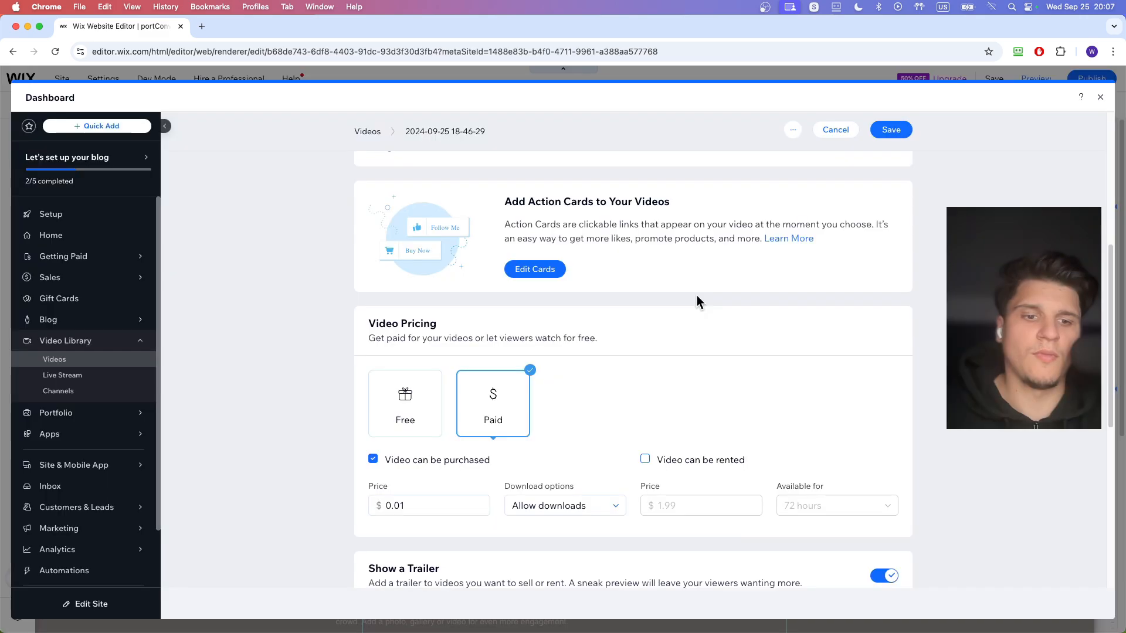
- Set the download options for purchases of the video to Allow downloads
left_click(566, 503)
left_click(565, 526)
left_click(607, 507)
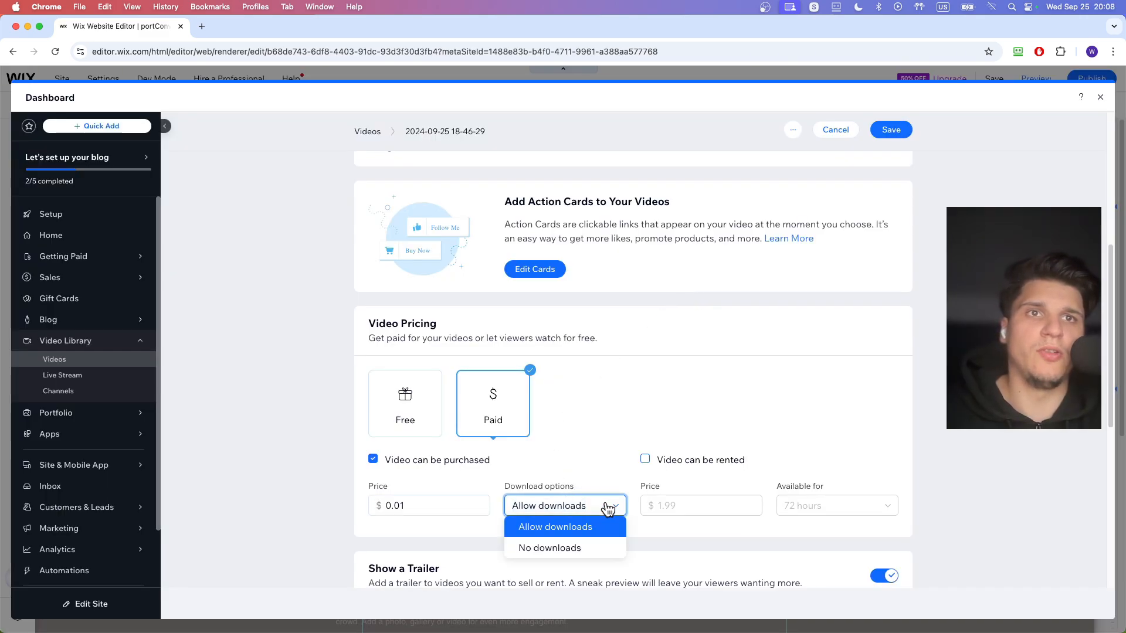
left_click(608, 508)
scroll(560, 445, "down", 5)
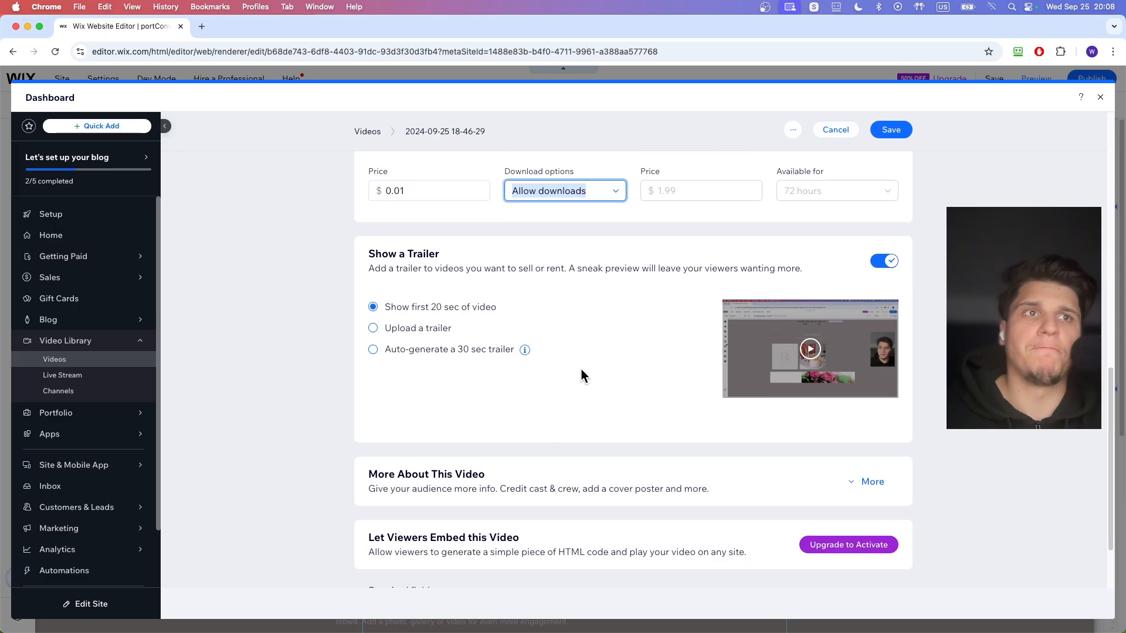
- Save the changes to the video's settings and close the dashboard
scroll(582, 361, "up", 10)
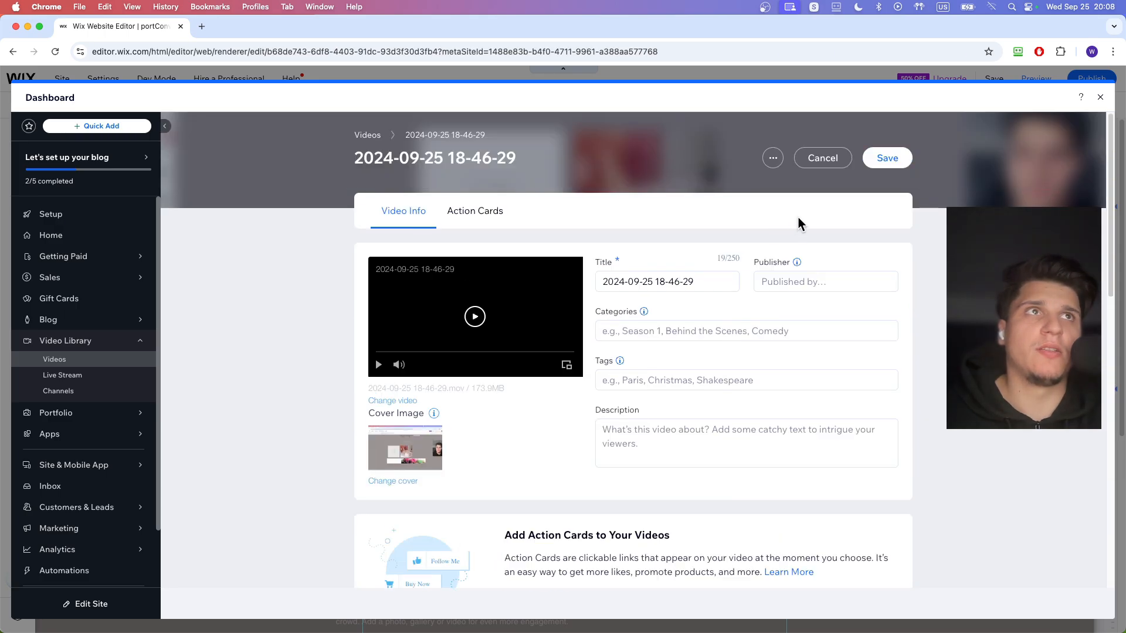
left_click(873, 166)
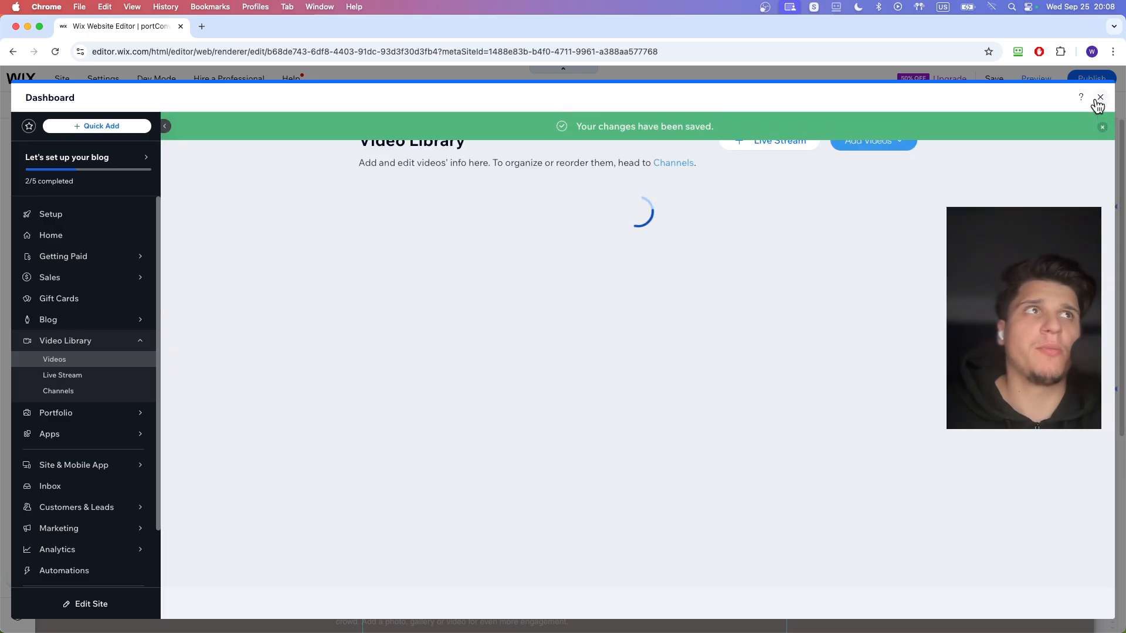
left_click(1100, 97)
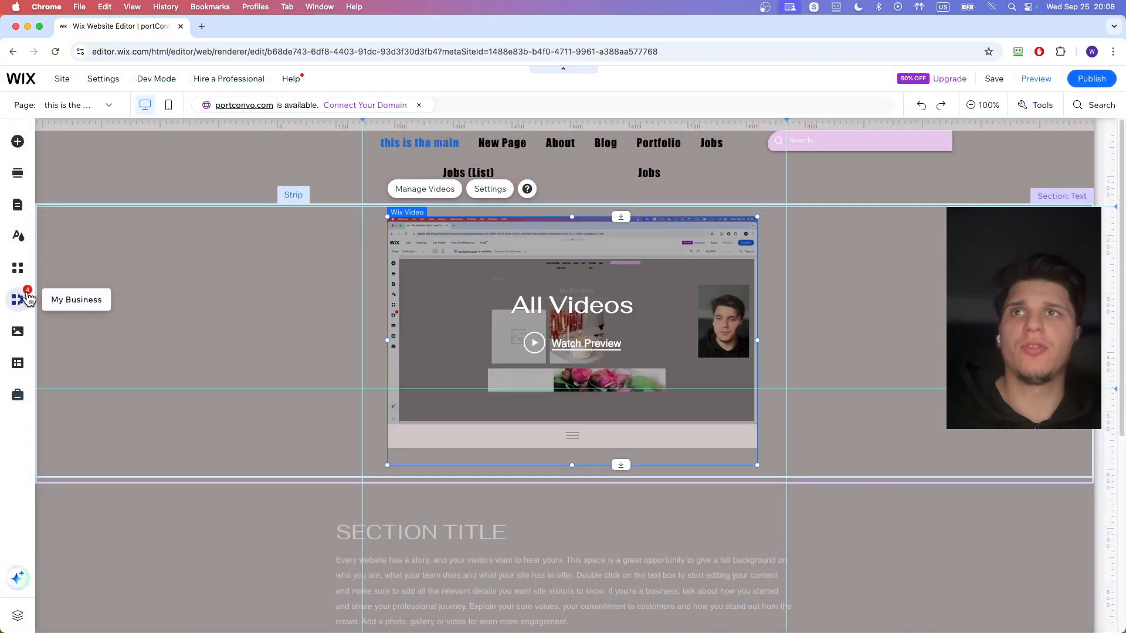
- Search the Wix App Market for "video" and browse the listed apps
left_click(29, 298)
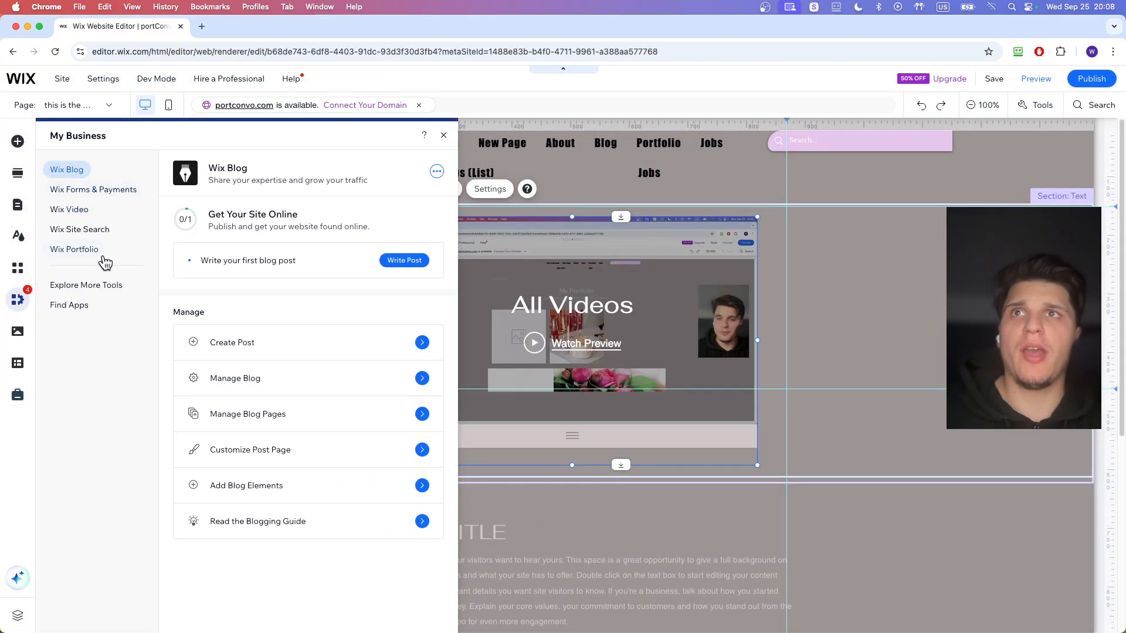
left_click(79, 304)
left_click(389, 167)
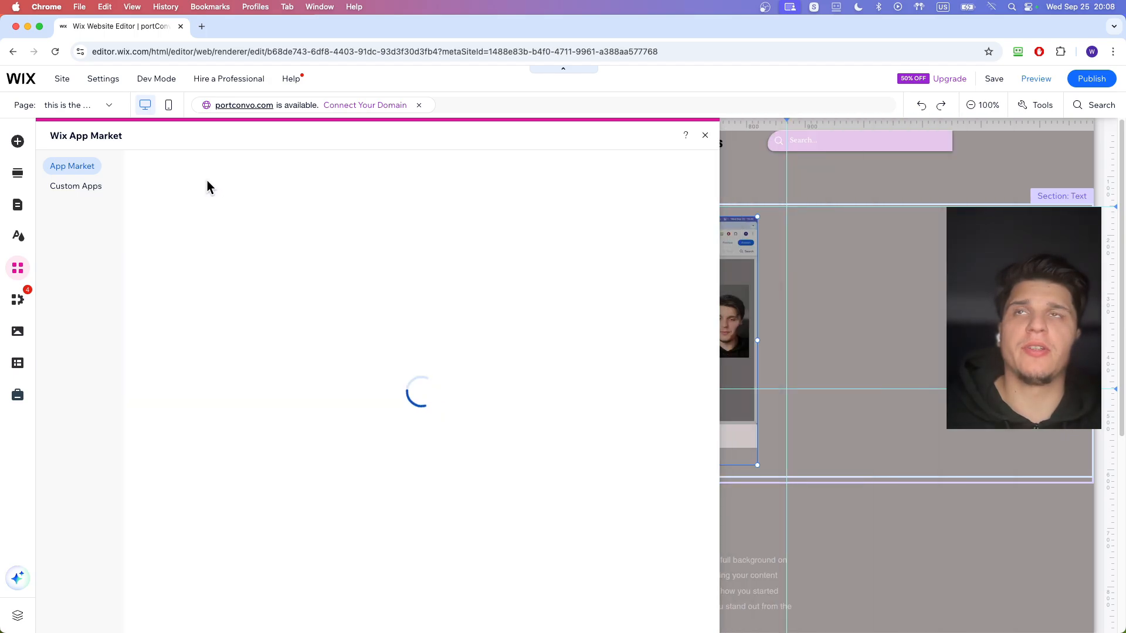
left_click(207, 172)
type("video")
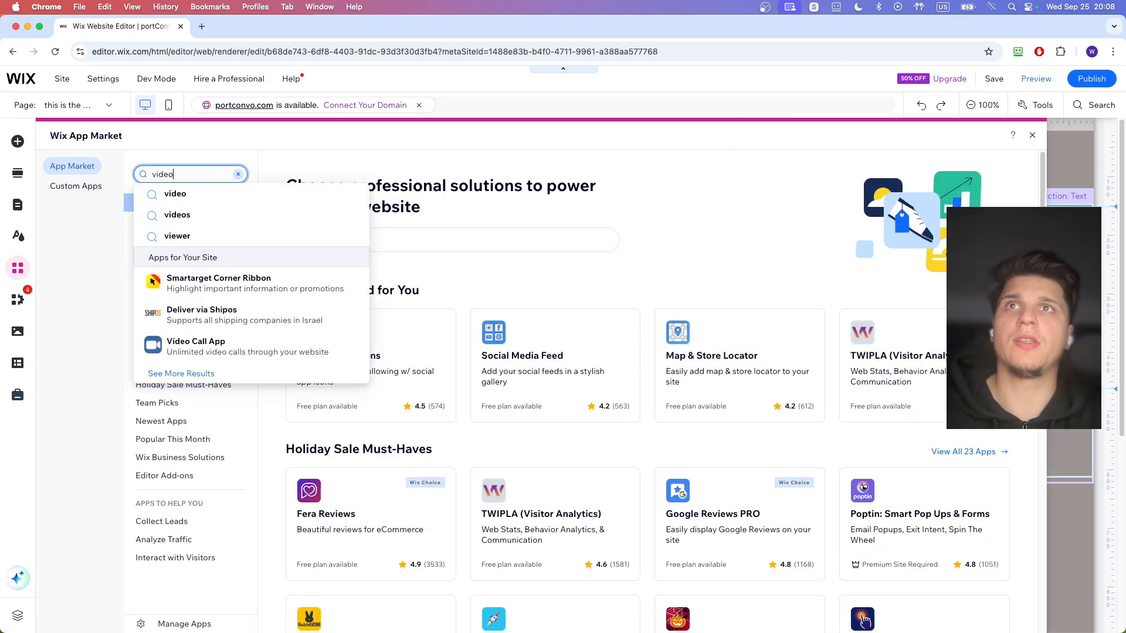
key("Return")
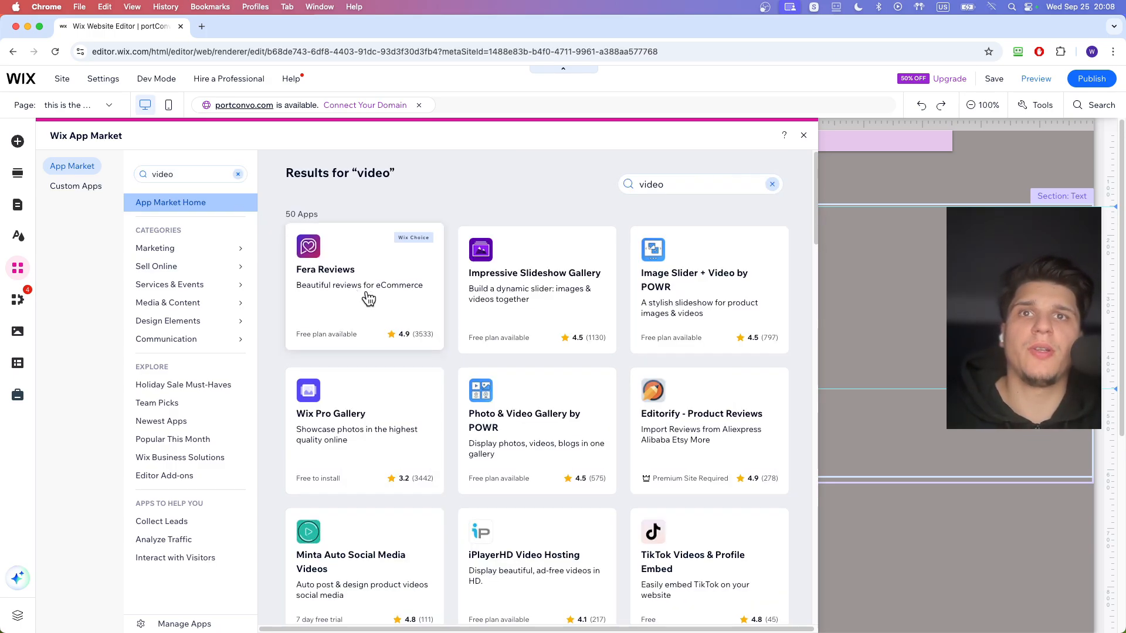
scroll(382, 342, "down", 1)
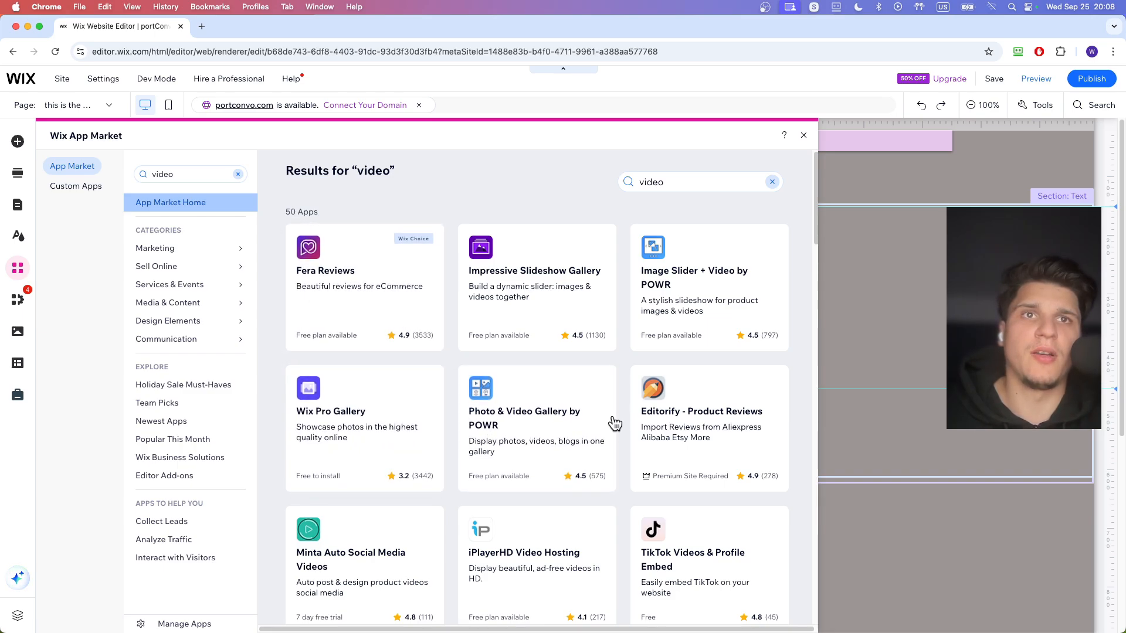
scroll(560, 394, "down", 3)
- Search the App Market for "video selling" and add the Wix Stores app to the site
left_click(194, 174)
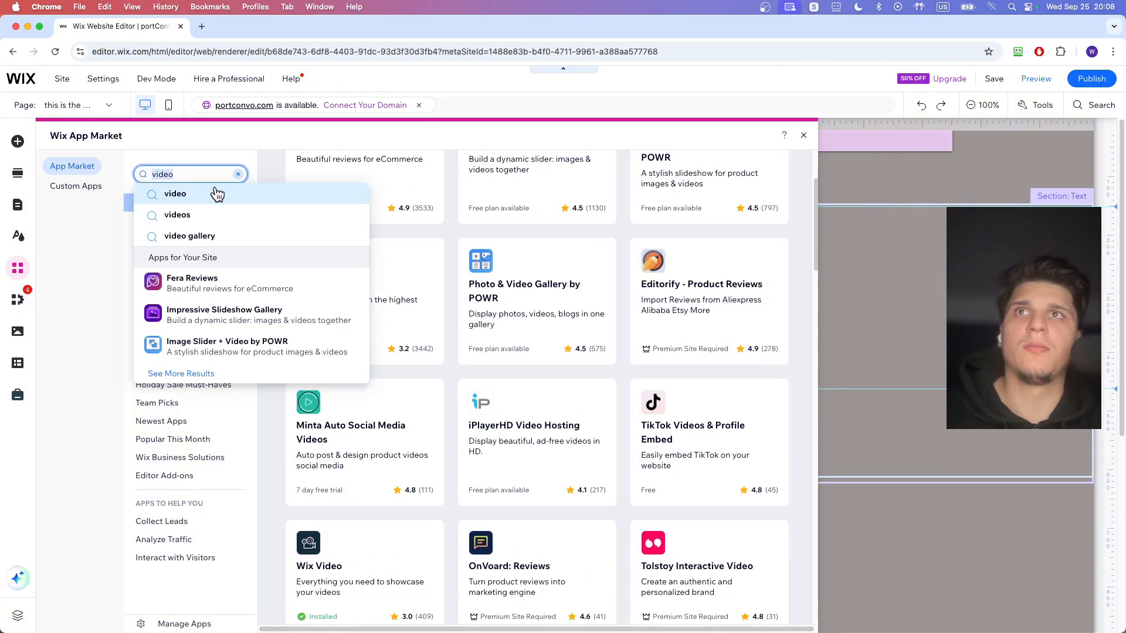
type("video see")
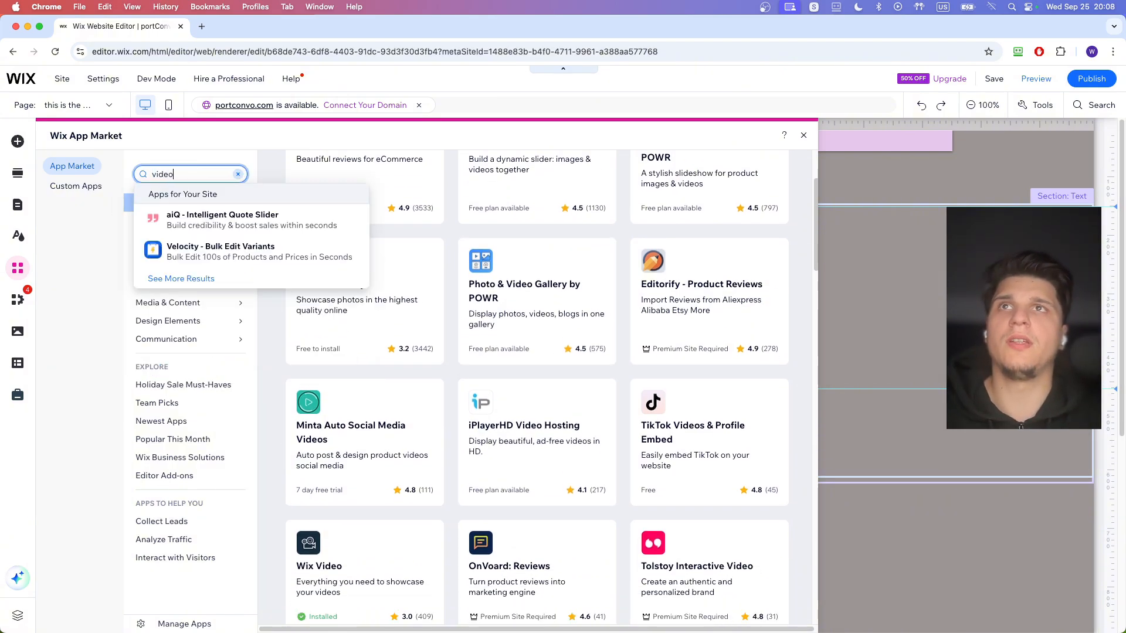
key("BackSpace")
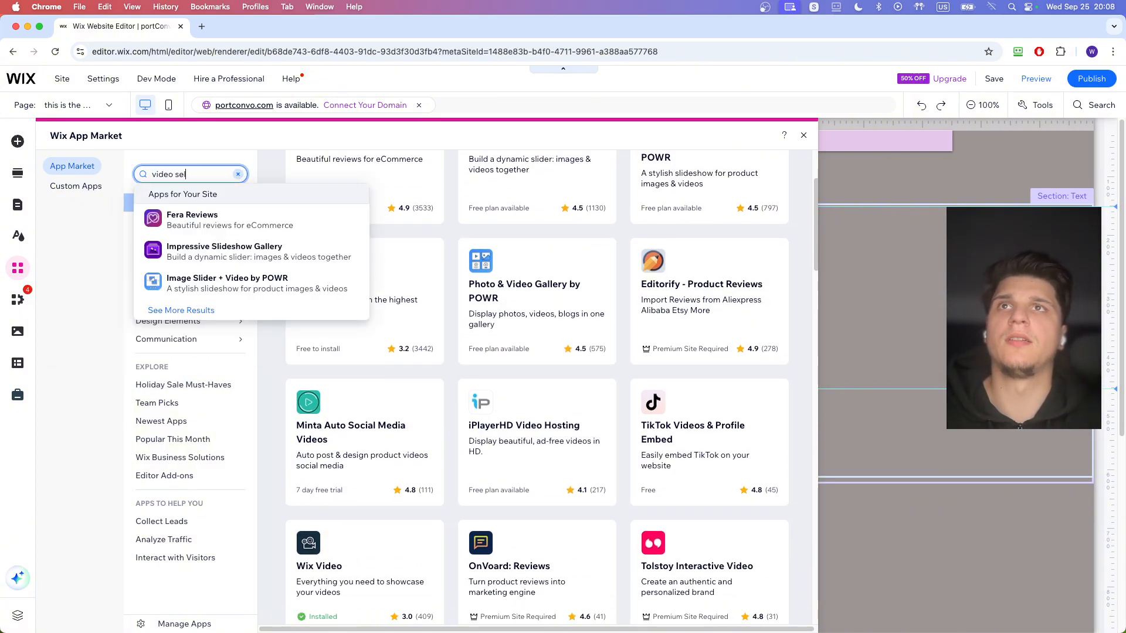
key("Return")
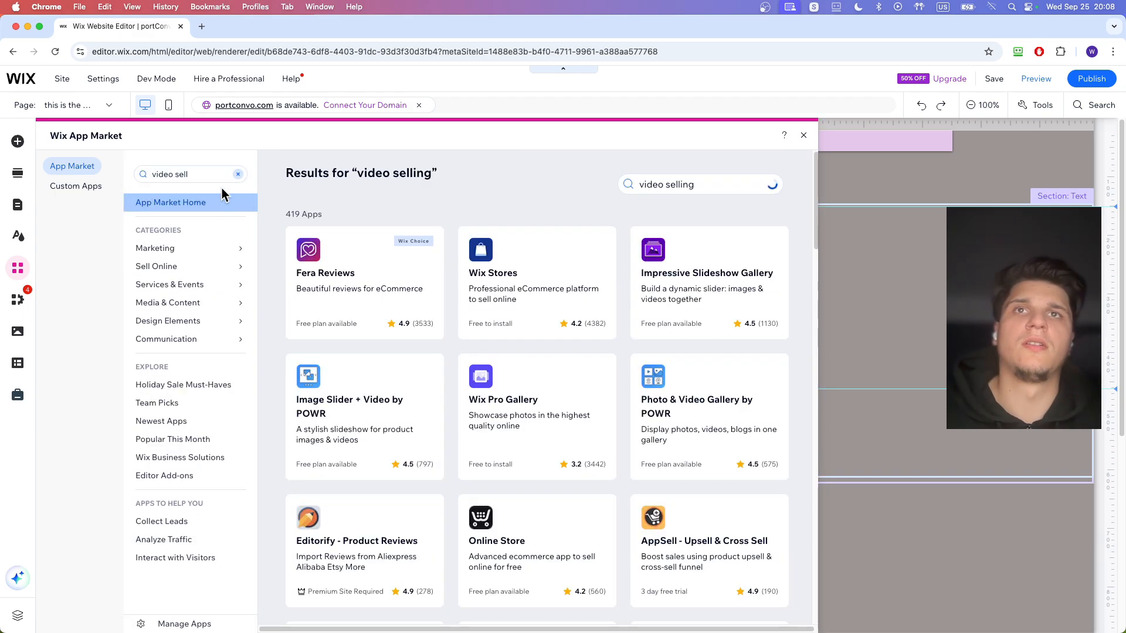
left_click(578, 302)
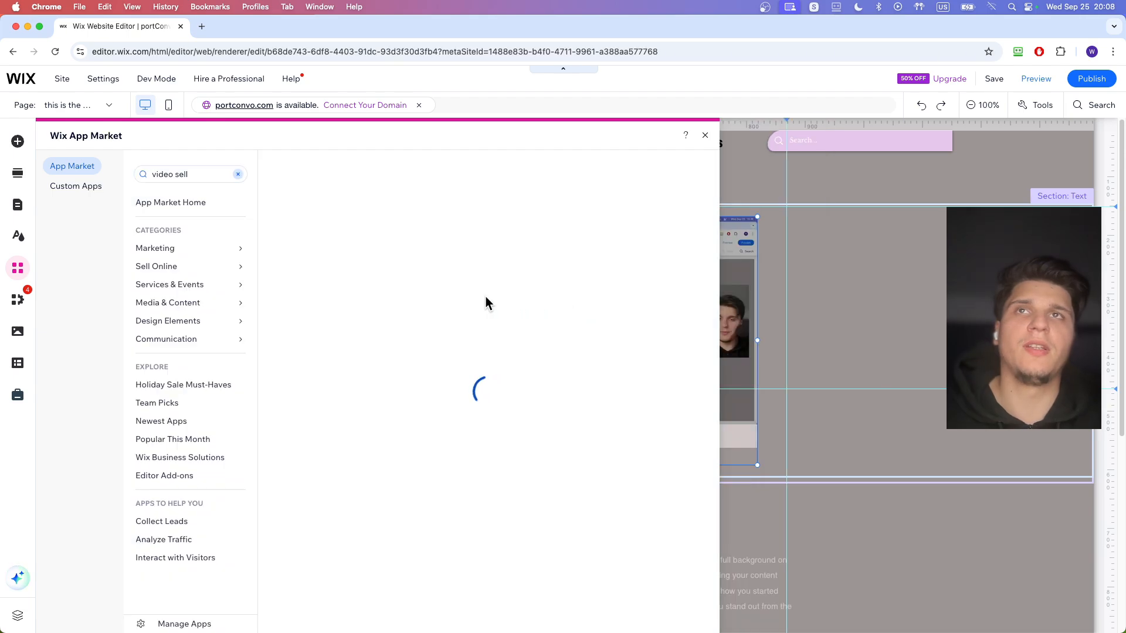
left_click(409, 298)
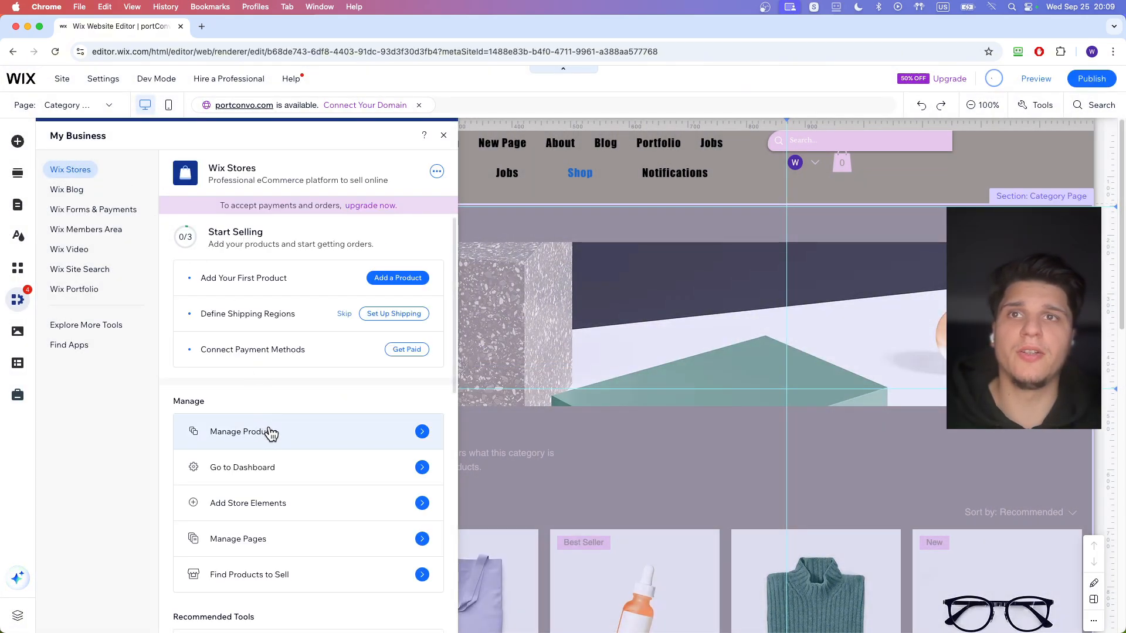
- Start a new digital file product in the Wix Stores product list and bring up its file upload options
left_click(270, 433)
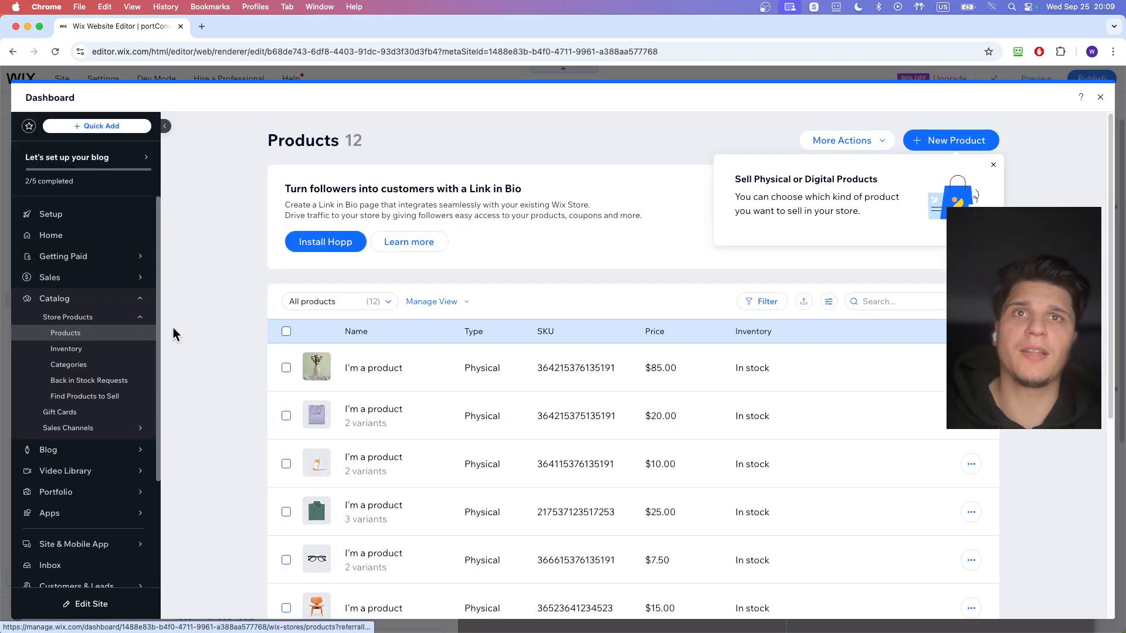
left_click(947, 142)
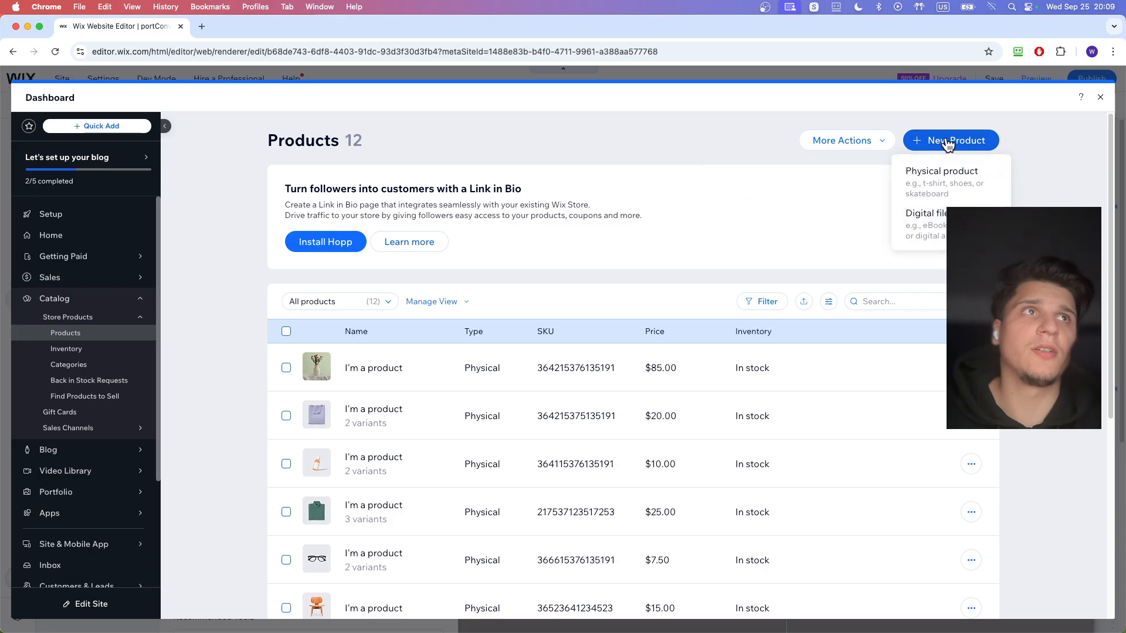
left_click(941, 176)
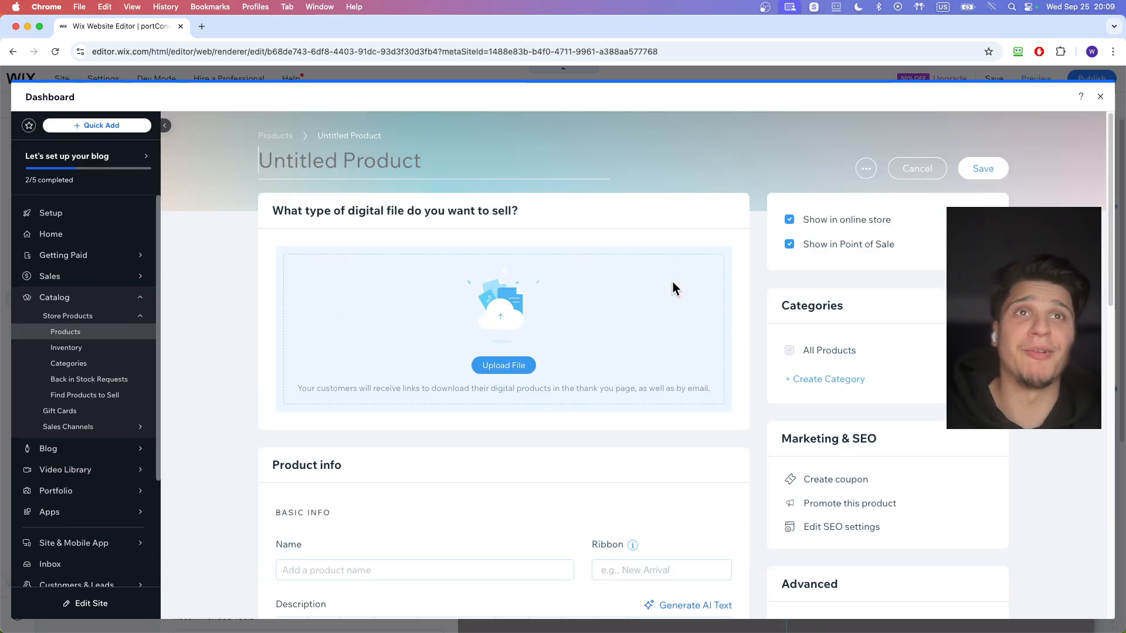
scroll(503, 367, "down", 2)
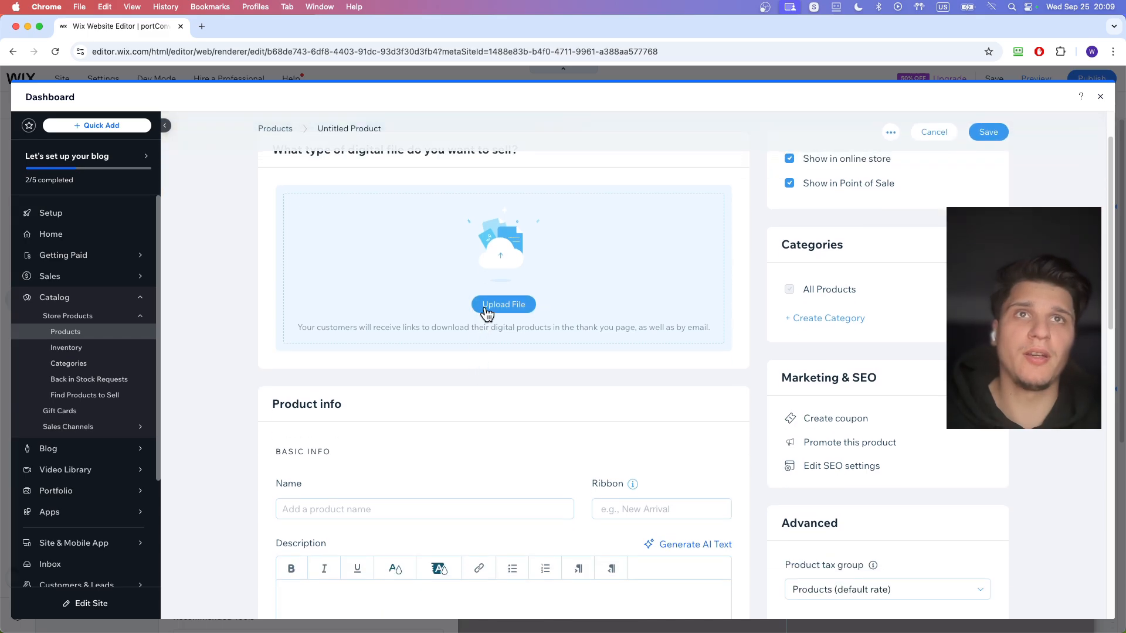
scroll(498, 320, "down", 2)
scroll(519, 327, "up", 2)
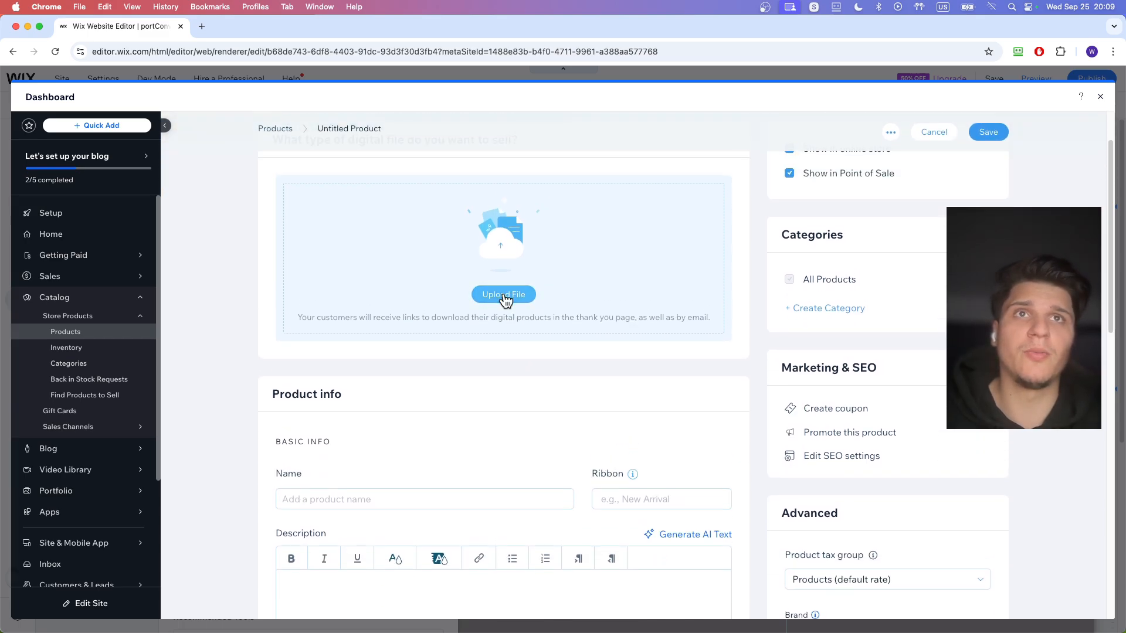
left_click(503, 295)
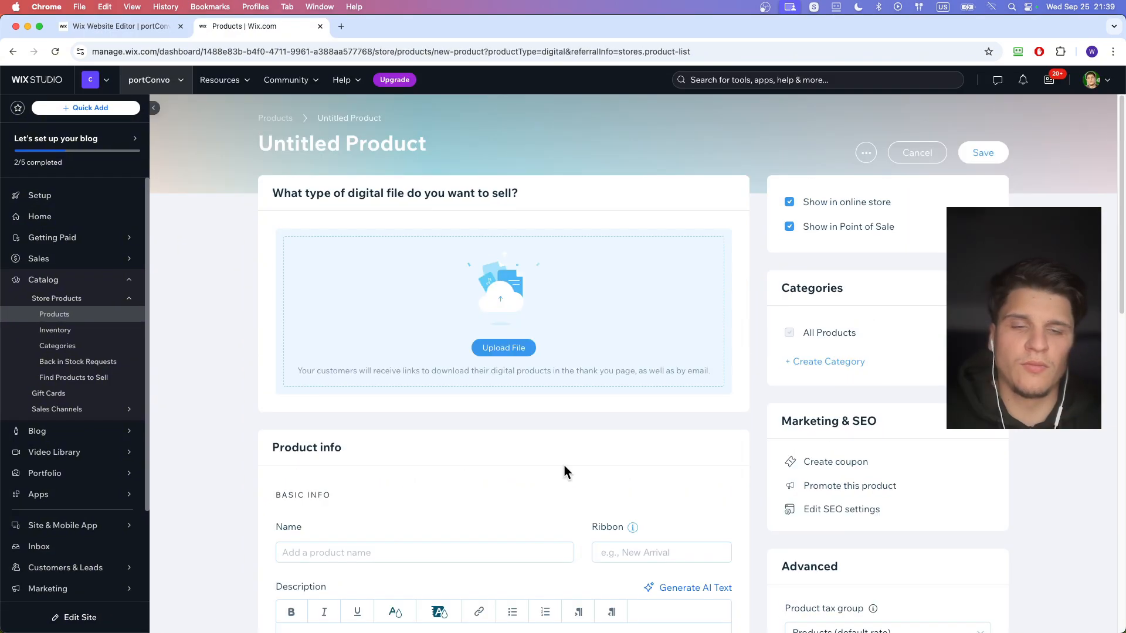
- Check which kinds of digital file the product accepts, opening and closing the document file picker along the way
scroll(538, 430, "down", 3)
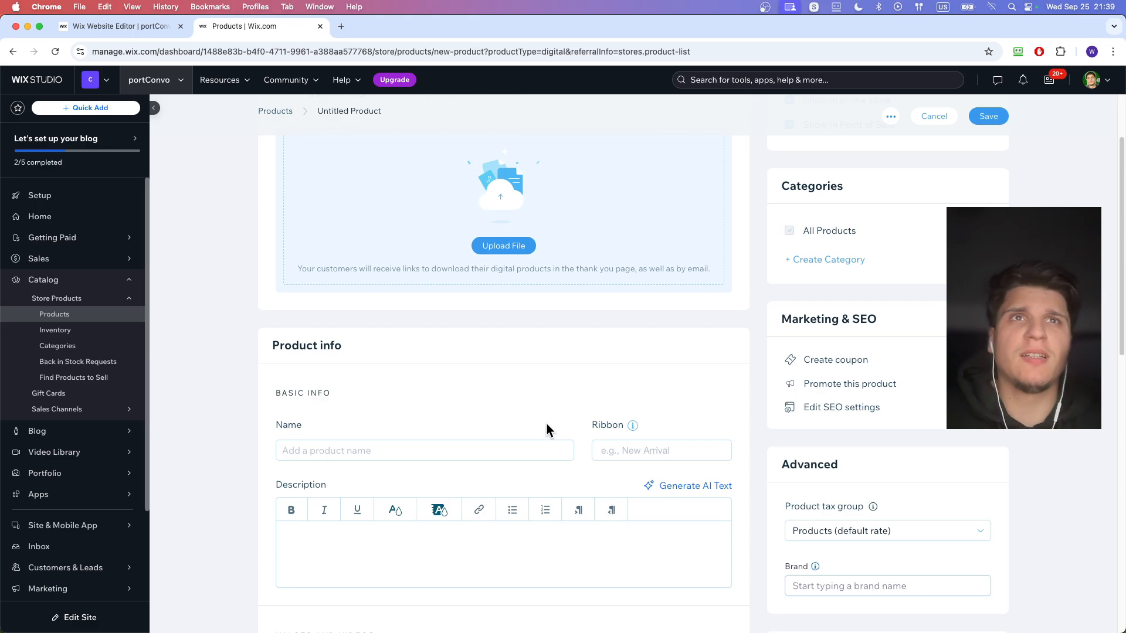
scroll(547, 424, "up", 2)
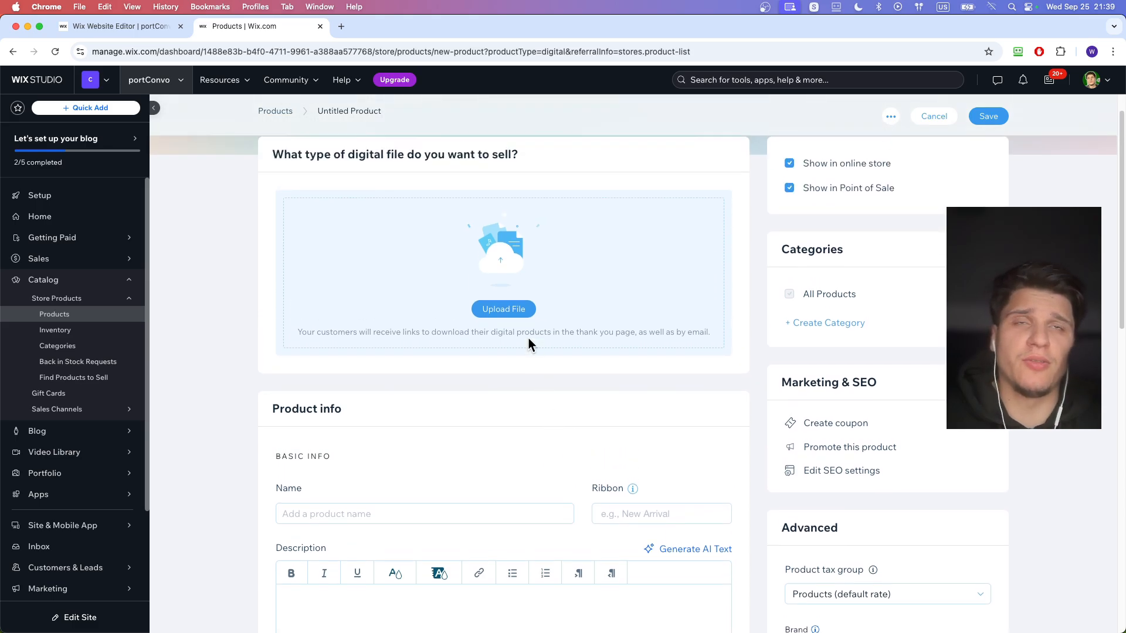
left_click(520, 319)
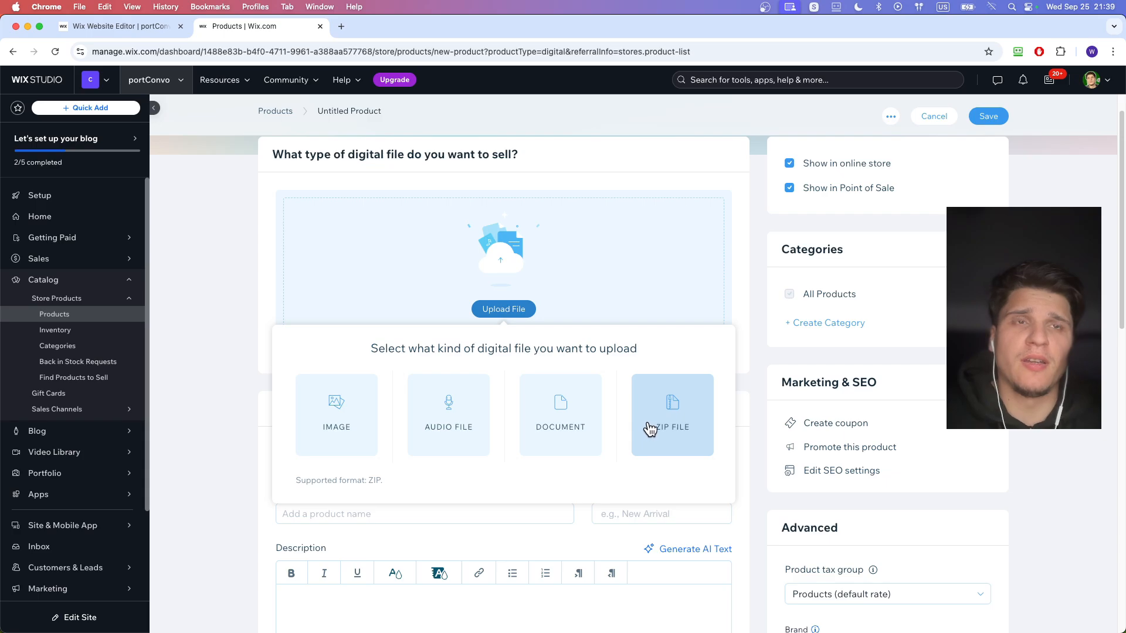
left_click(586, 427)
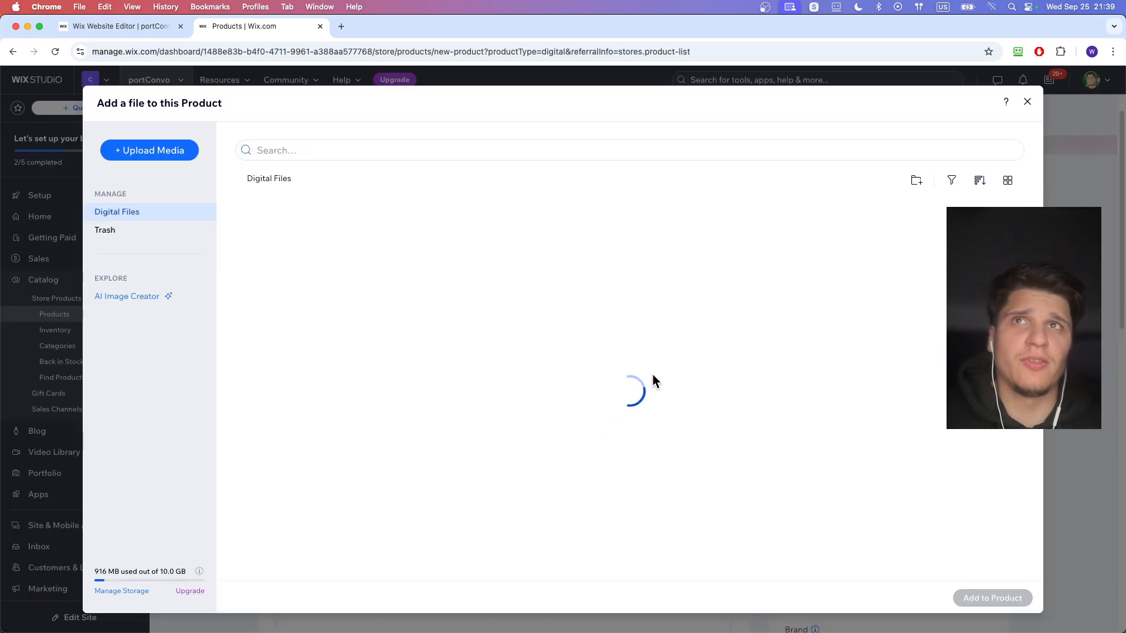
left_click(1026, 104)
left_click(506, 309)
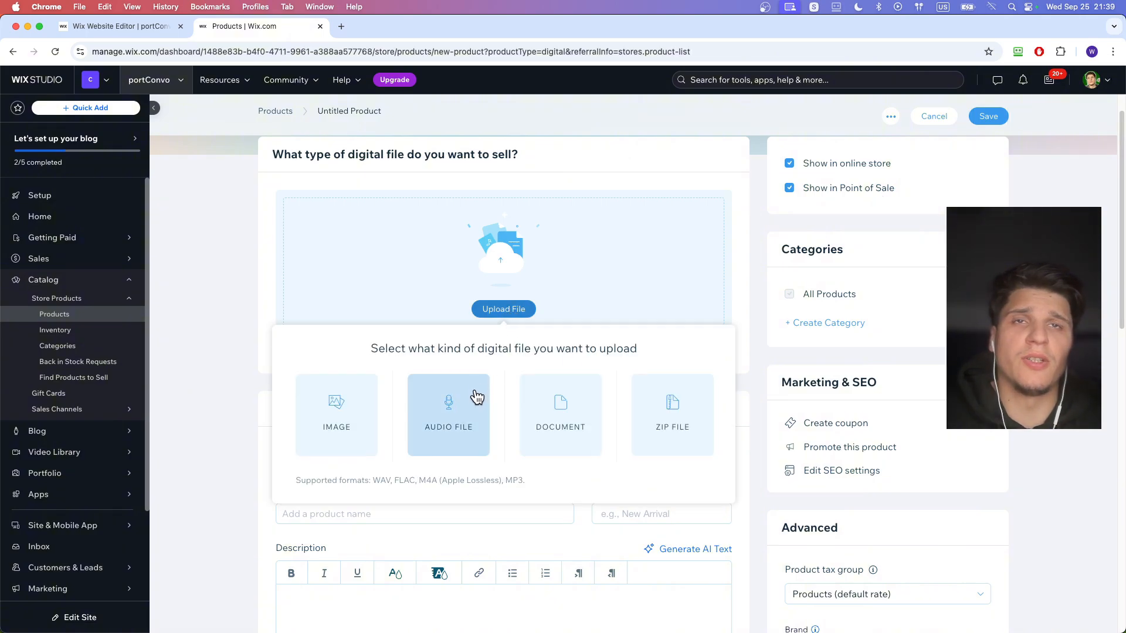
left_click(746, 234)
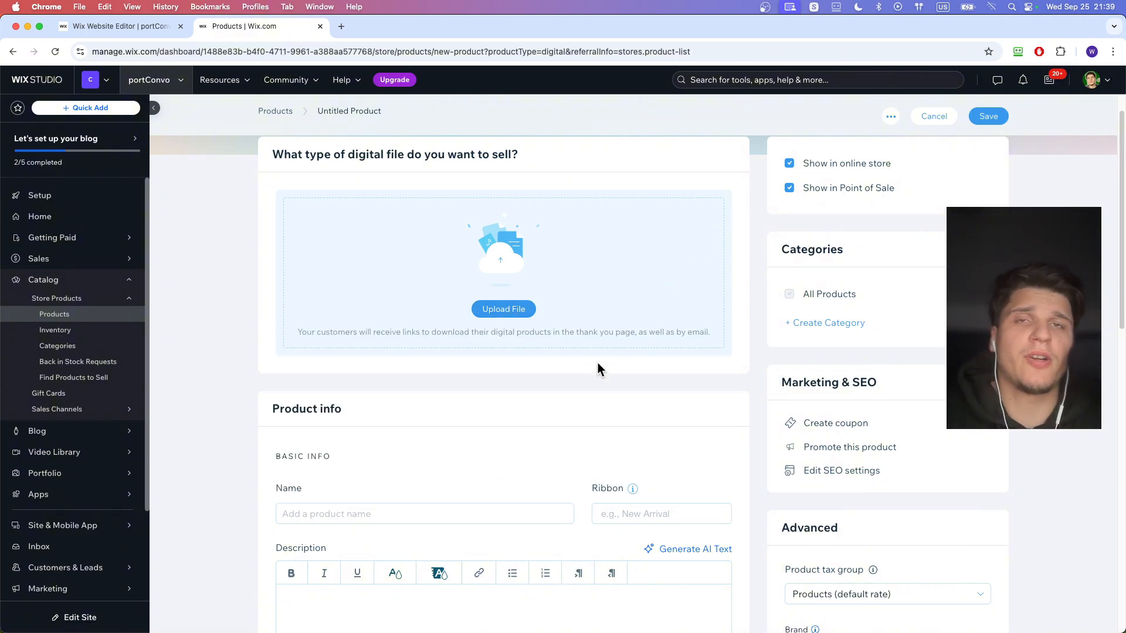
- Look through the new product's info, media, pricing and inventory sections
scroll(595, 376, "down", 8)
scroll(592, 382, "down", 5)
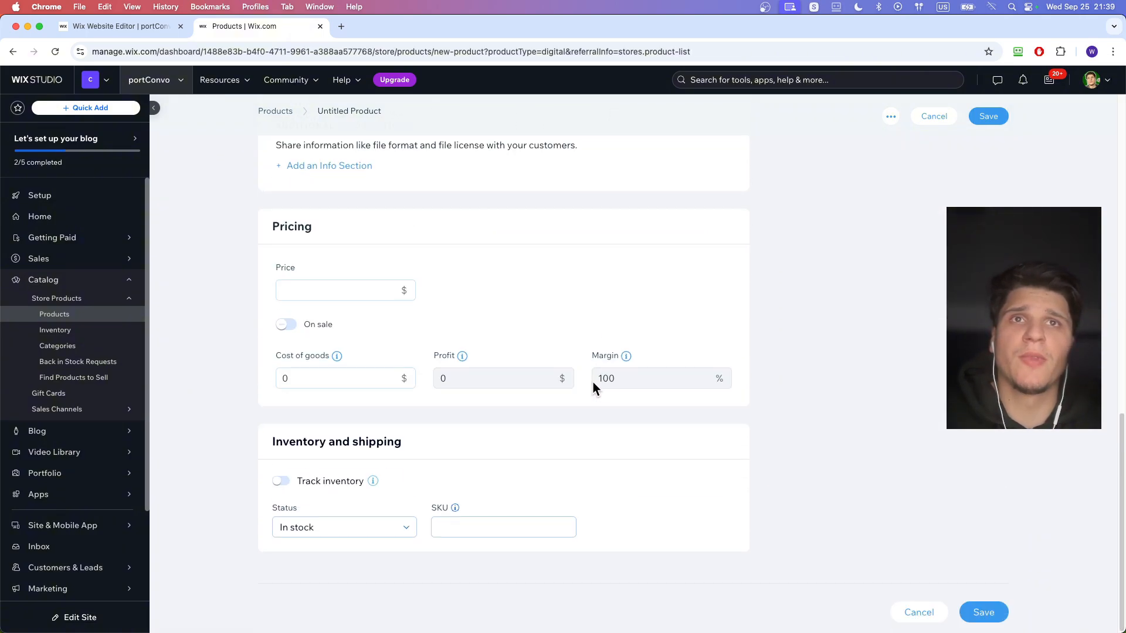
scroll(598, 379, "up", 8)
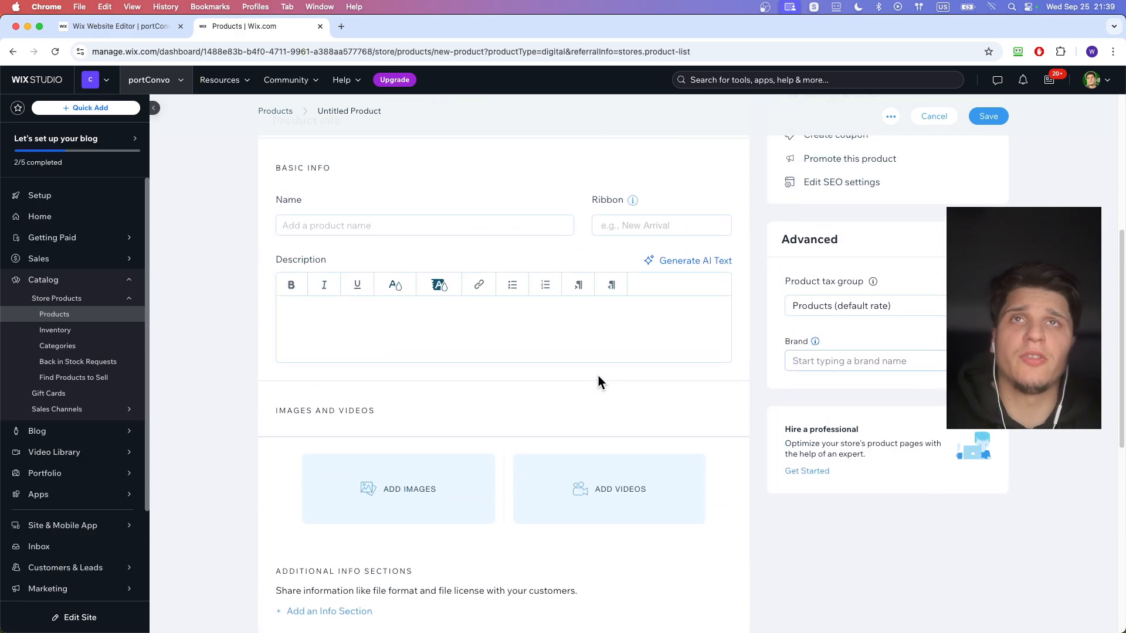
scroll(598, 376, "up", 2)
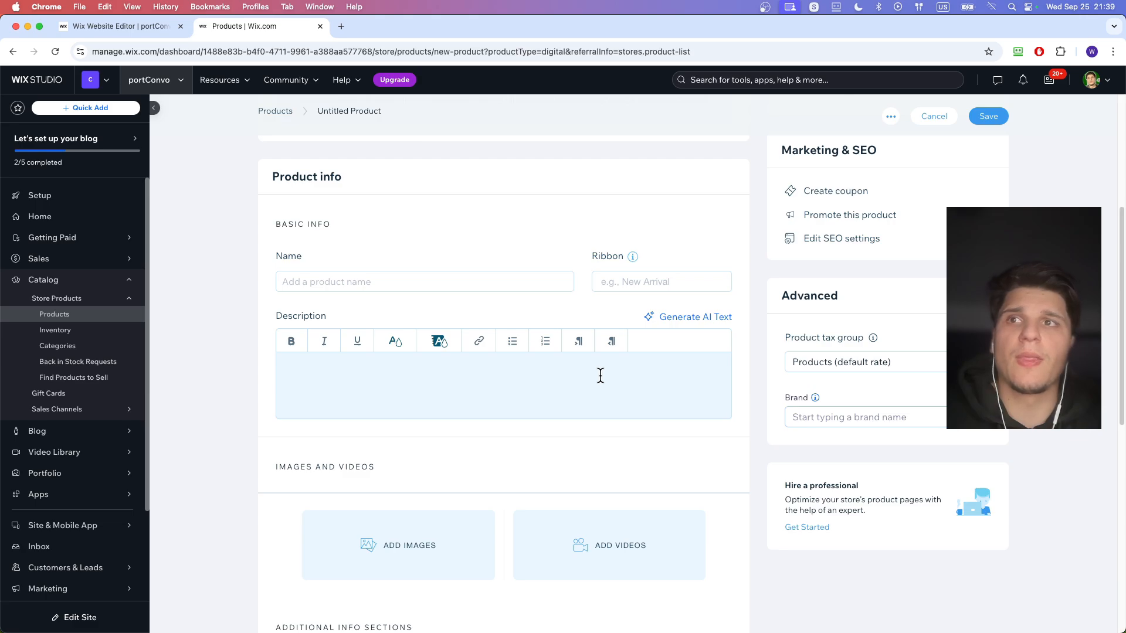
left_click(118, 453)
mouse_move(140, 449)
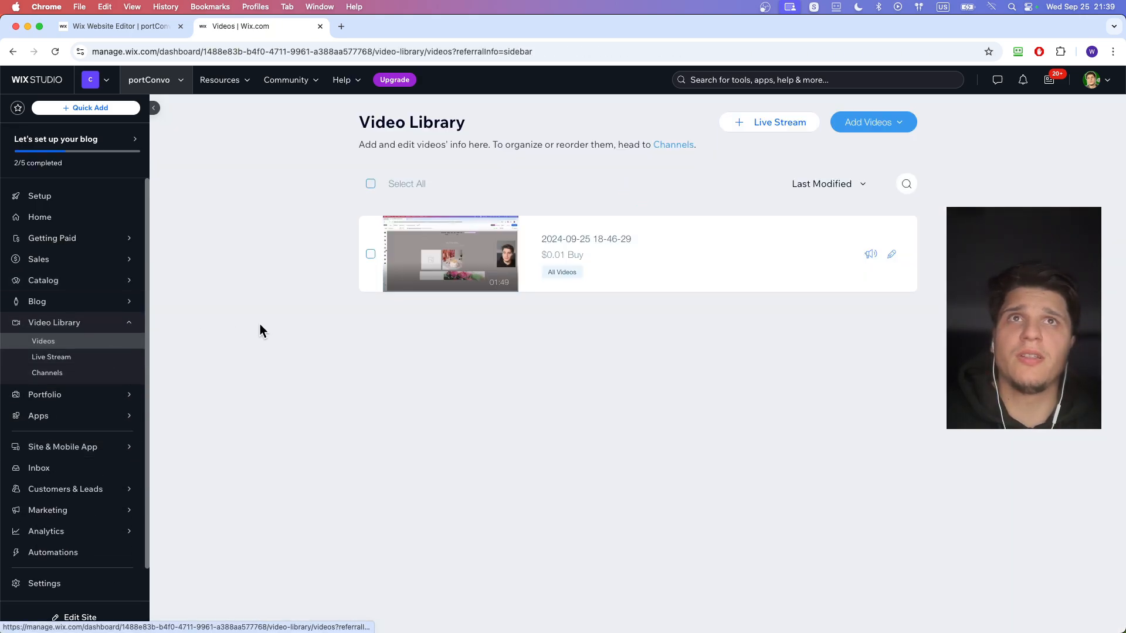
left_click(892, 254)
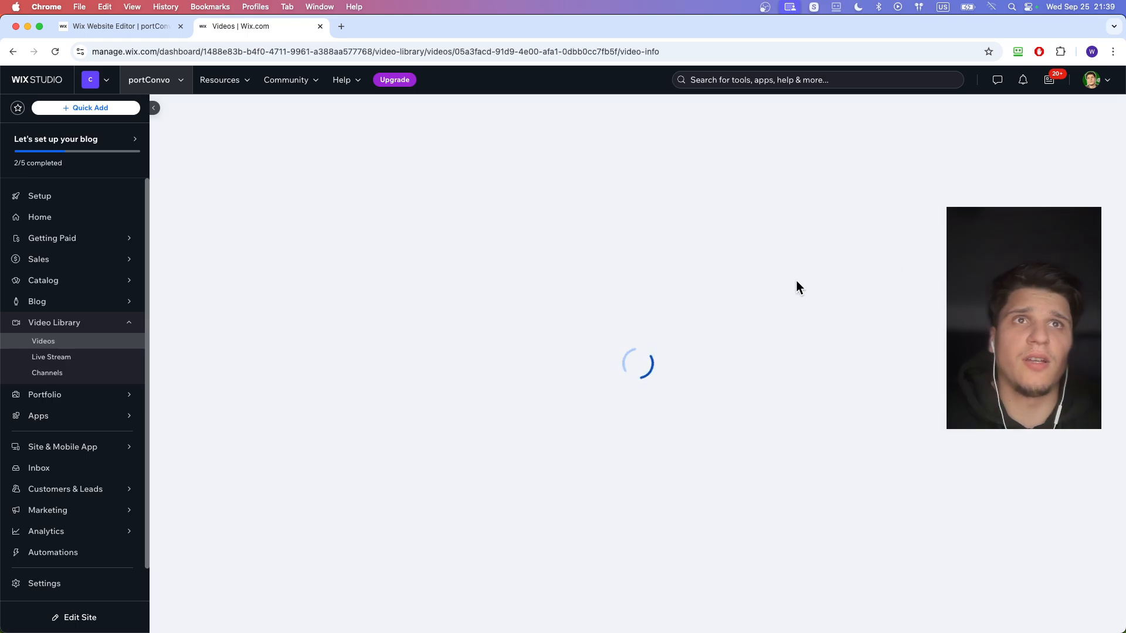
scroll(727, 322, "down", 5)
scroll(713, 350, "down", 5)
scroll(713, 349, "up", 10)
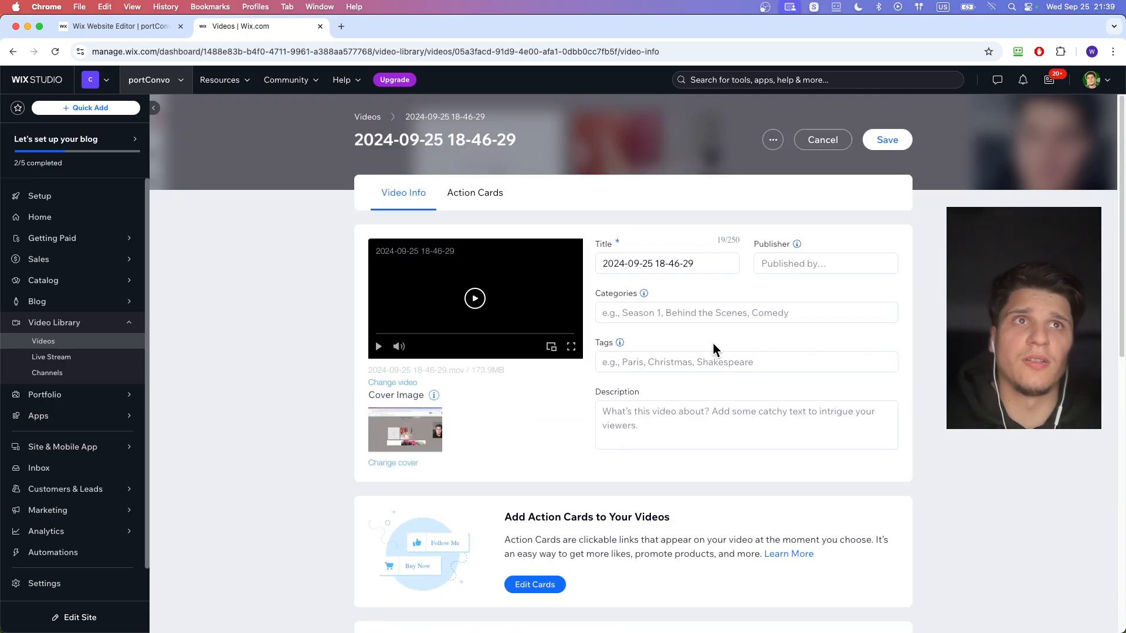
scroll(714, 350, "down", 8)
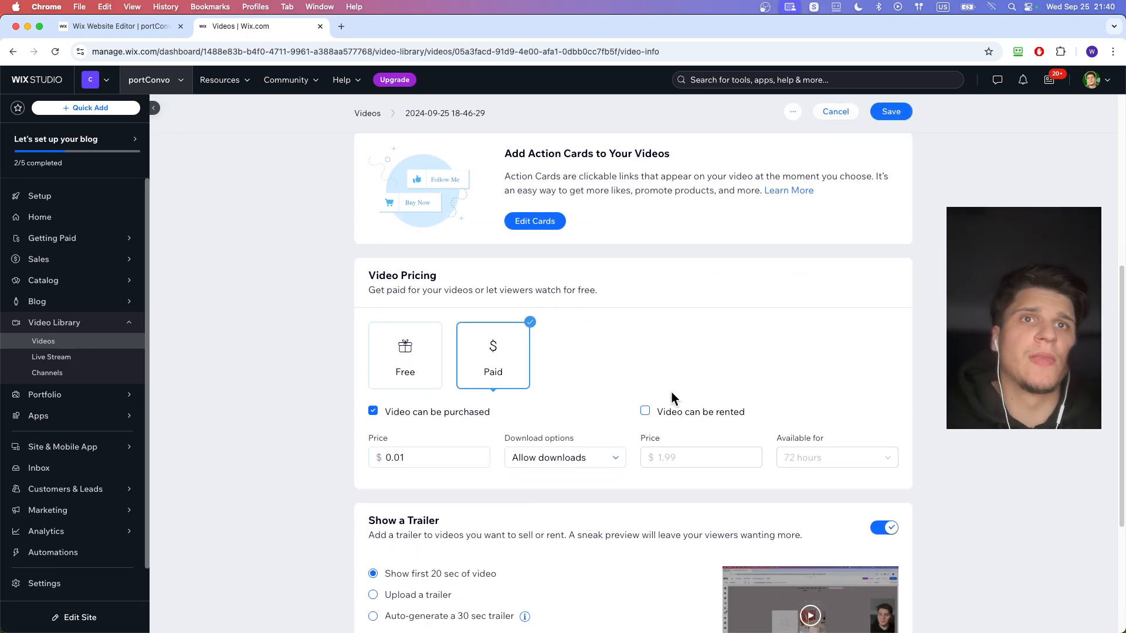
scroll(670, 373, "down", 5)
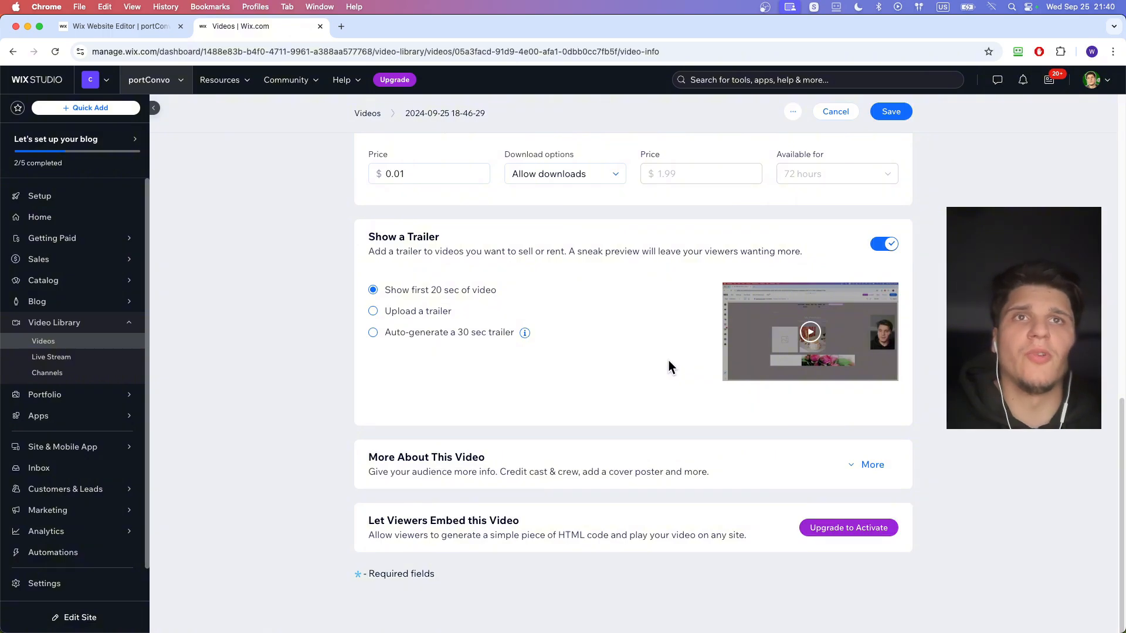
scroll(601, 315, "up", 15)
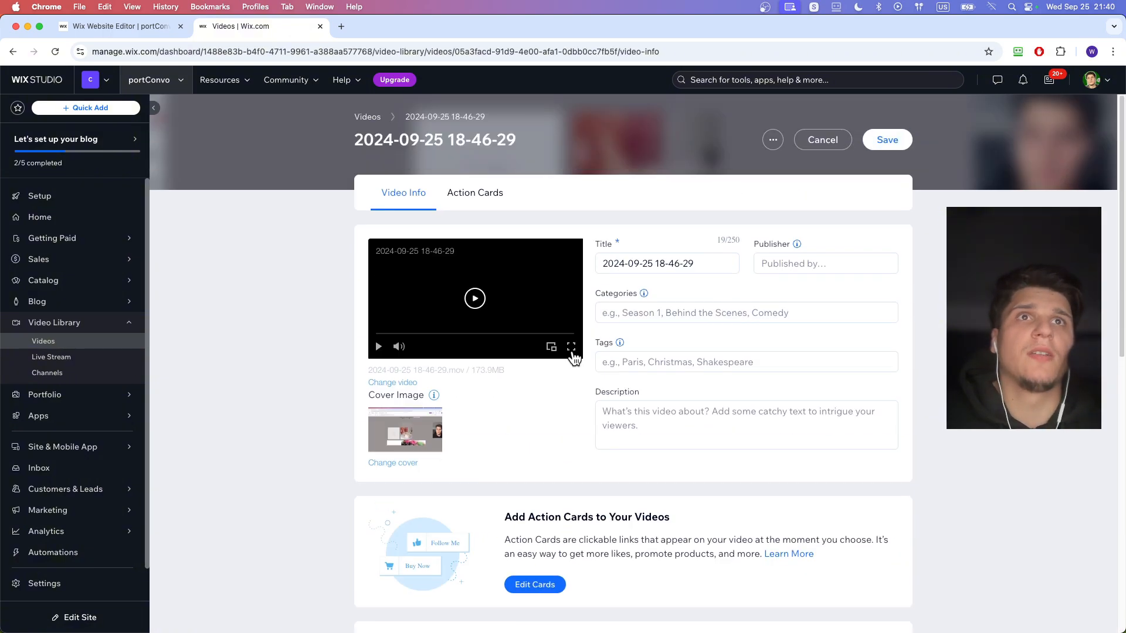
- View the cover image choices for the video and close them without picking a new cover
scroll(662, 412, "down", 2)
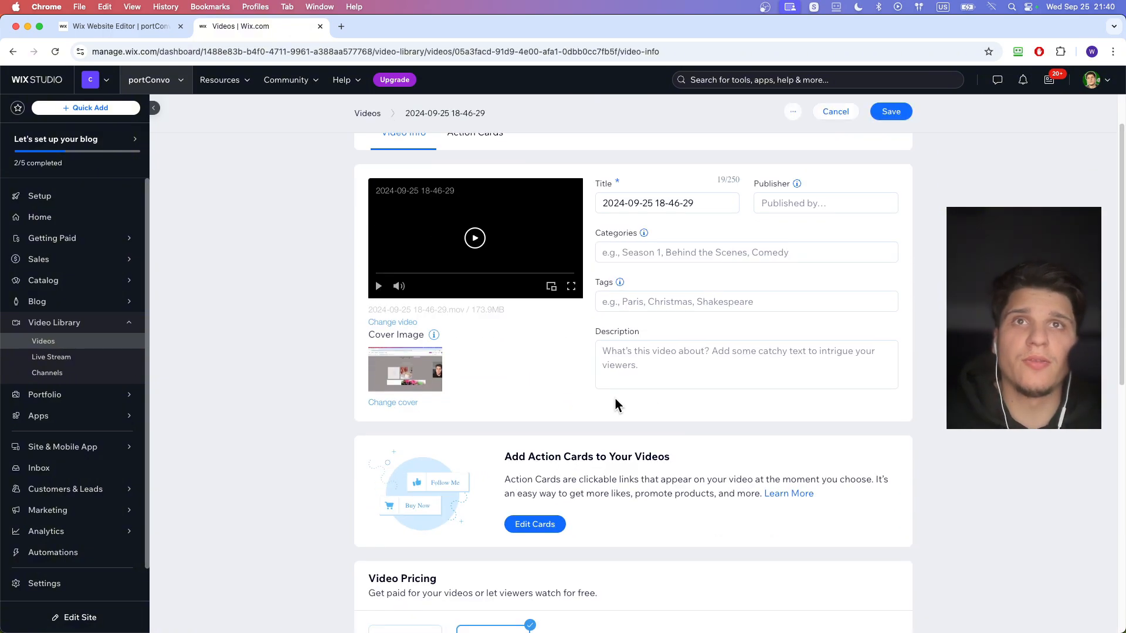
left_click(380, 402)
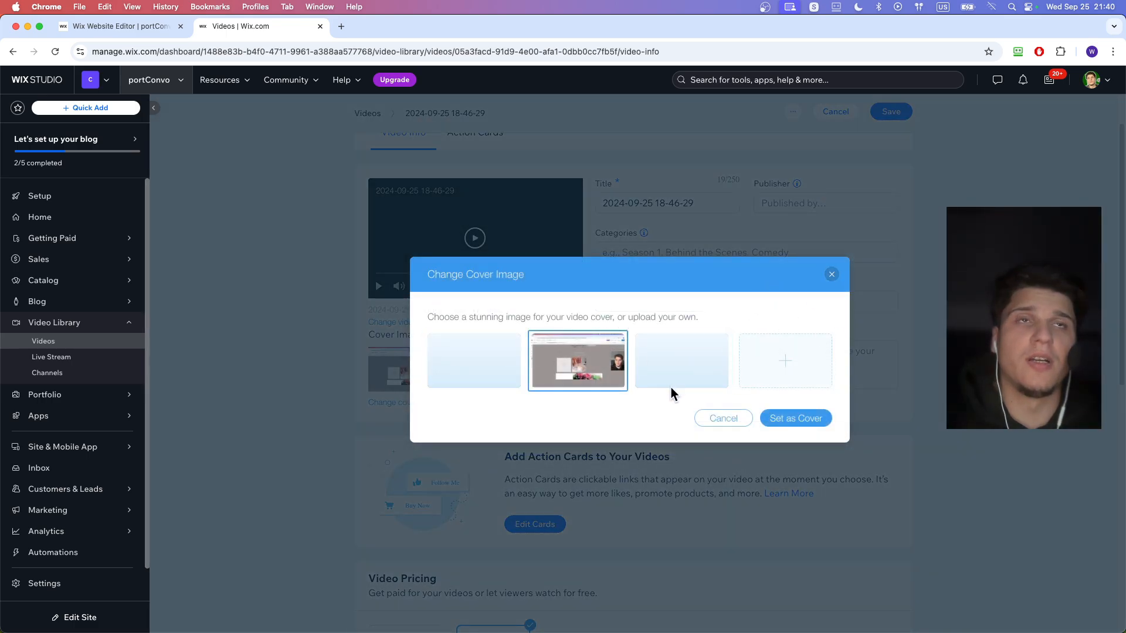
left_click(832, 275)
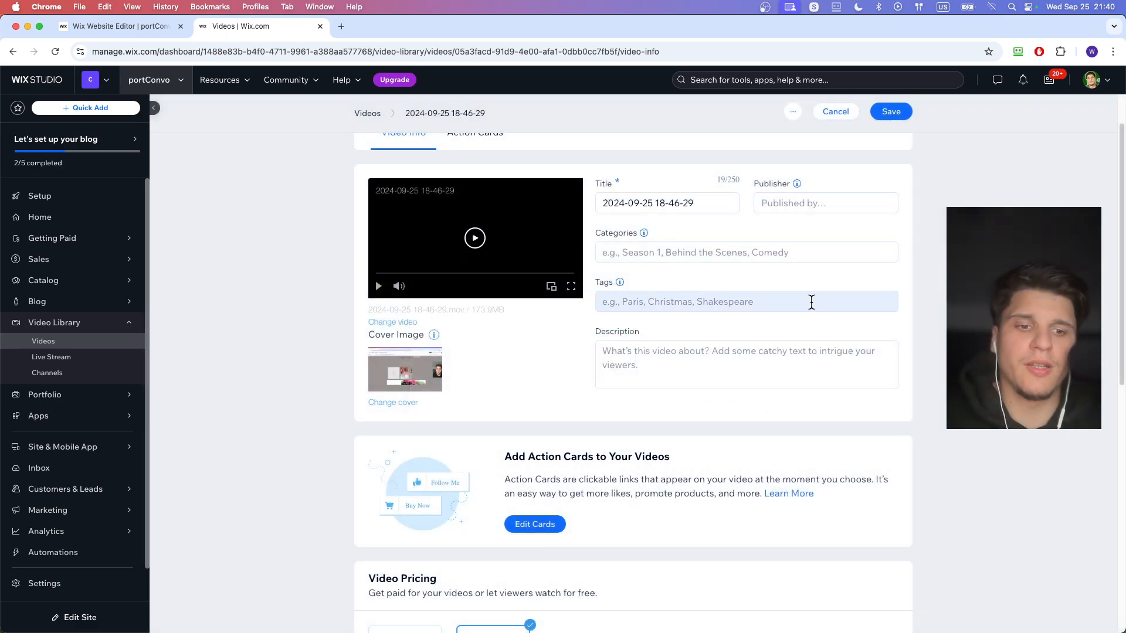